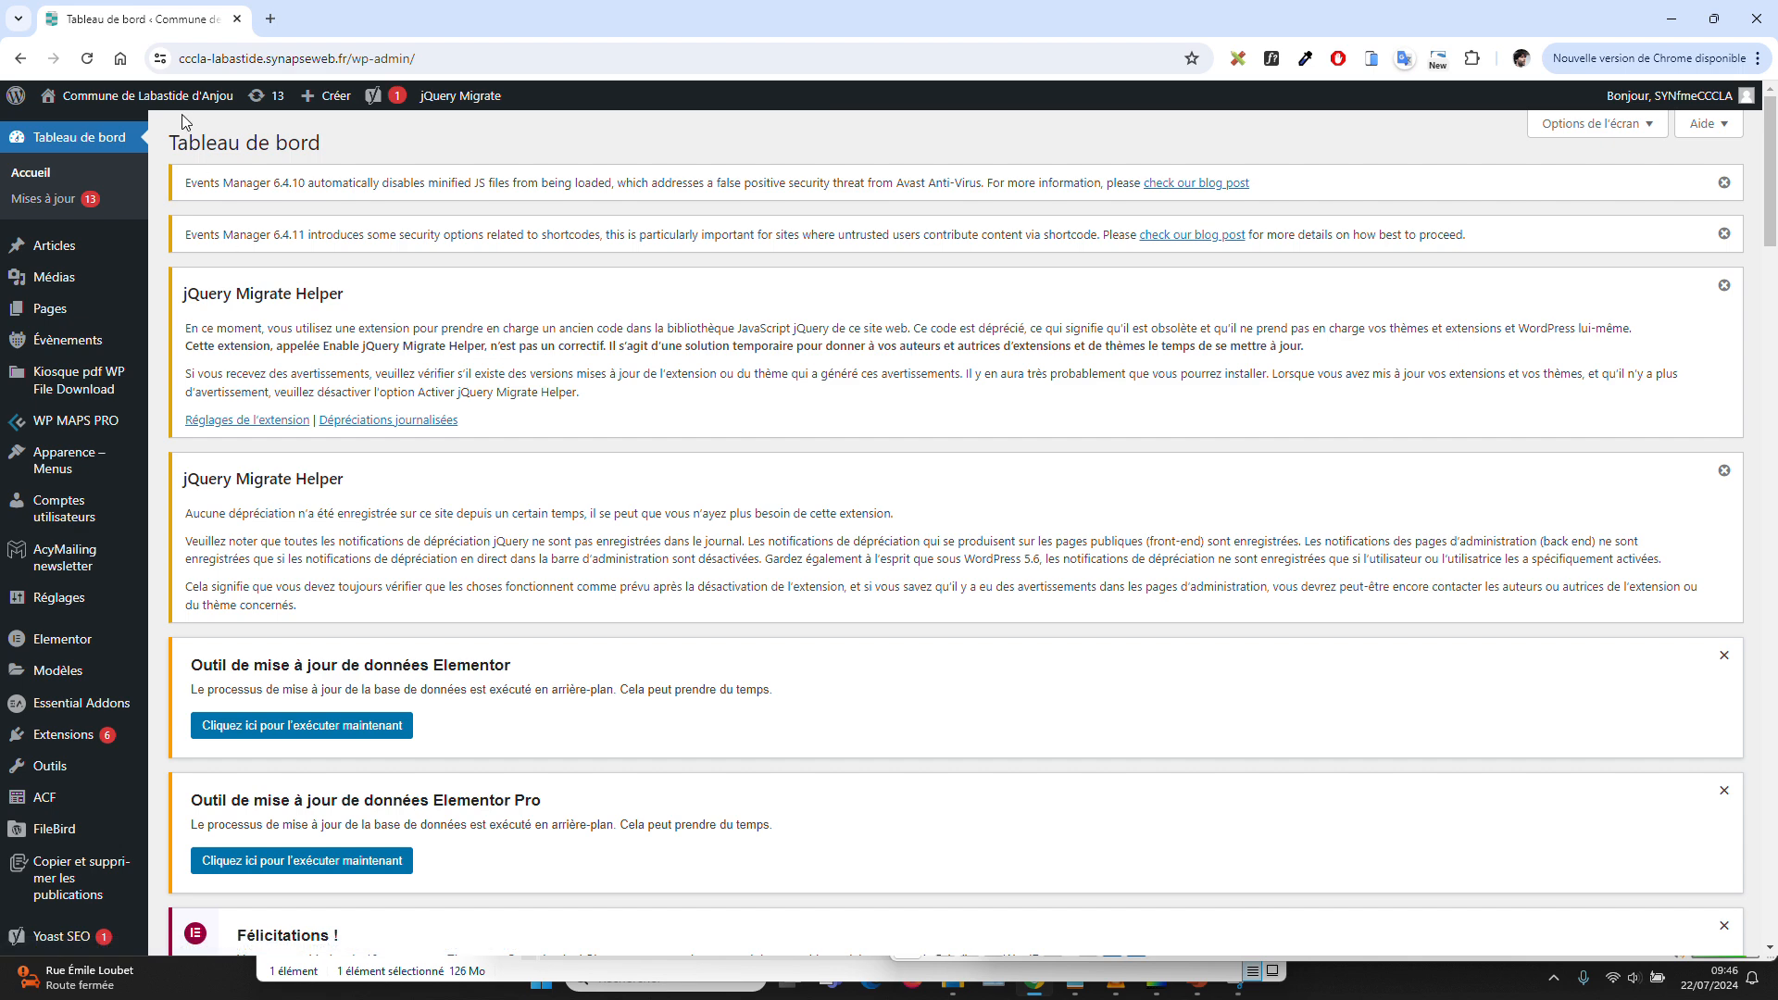
# Open the public Commune de Labastide d'Anjou site and start creating a new article from it.
pyautogui.moveTo(41, 262)
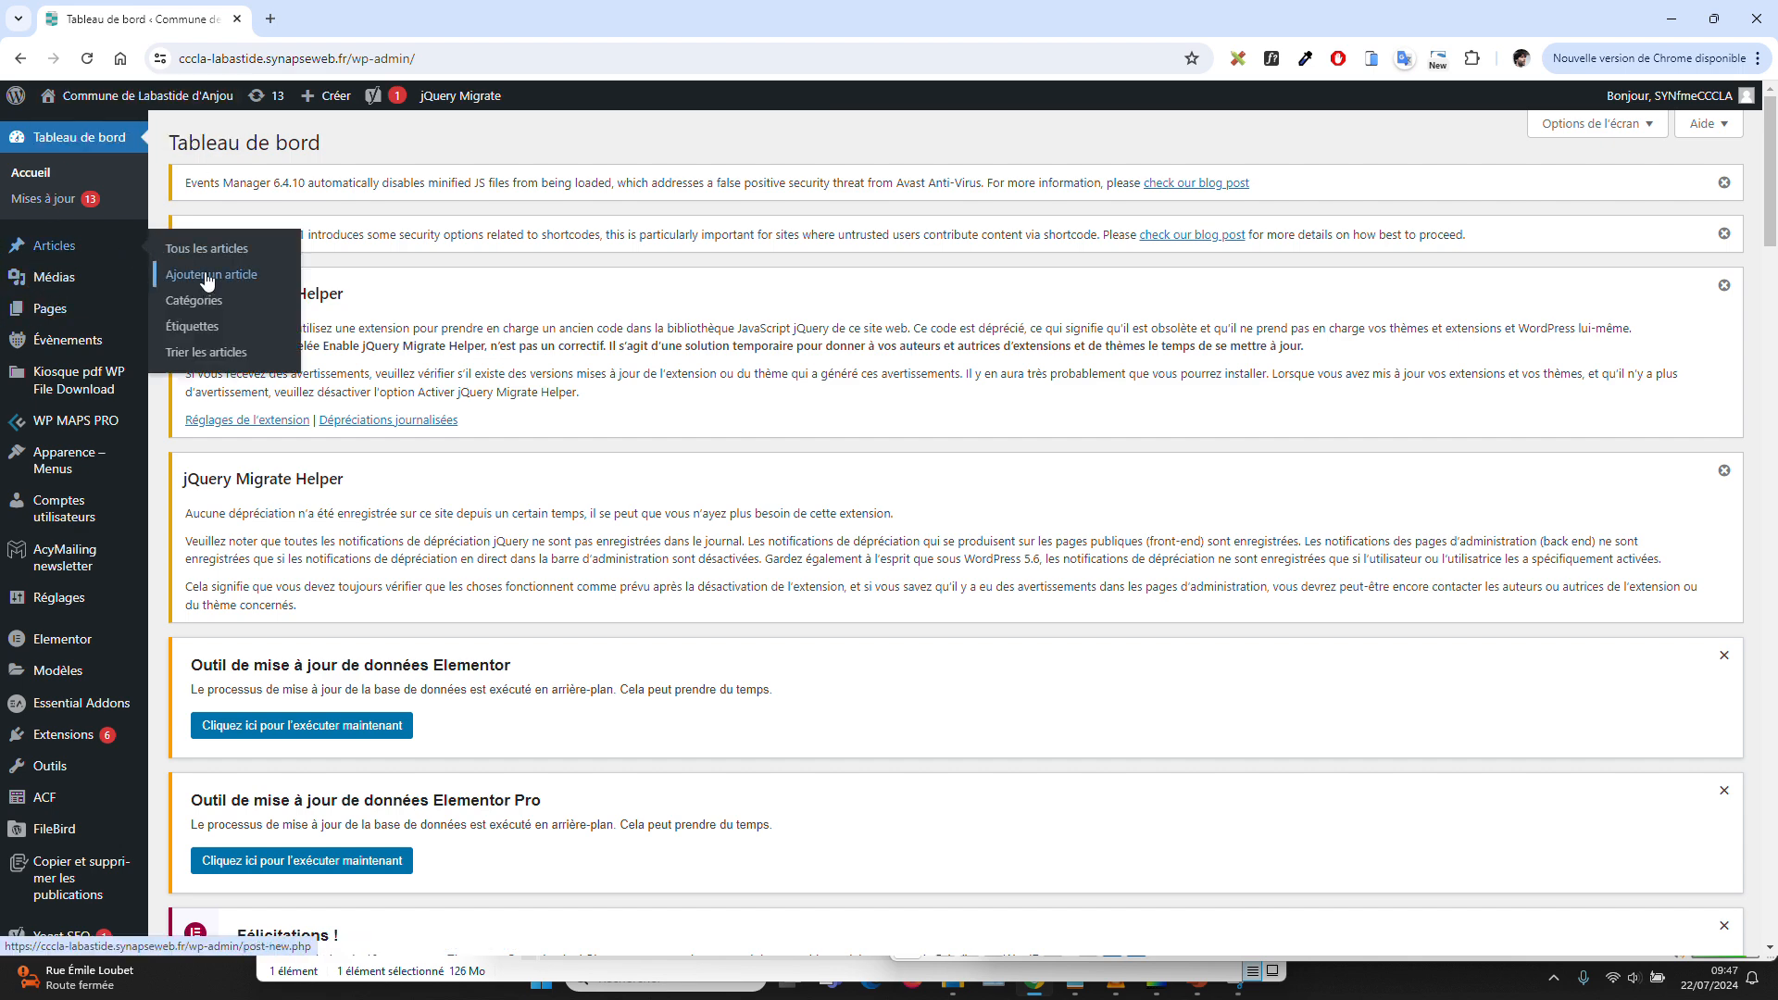
pyautogui.moveTo(116, 98)
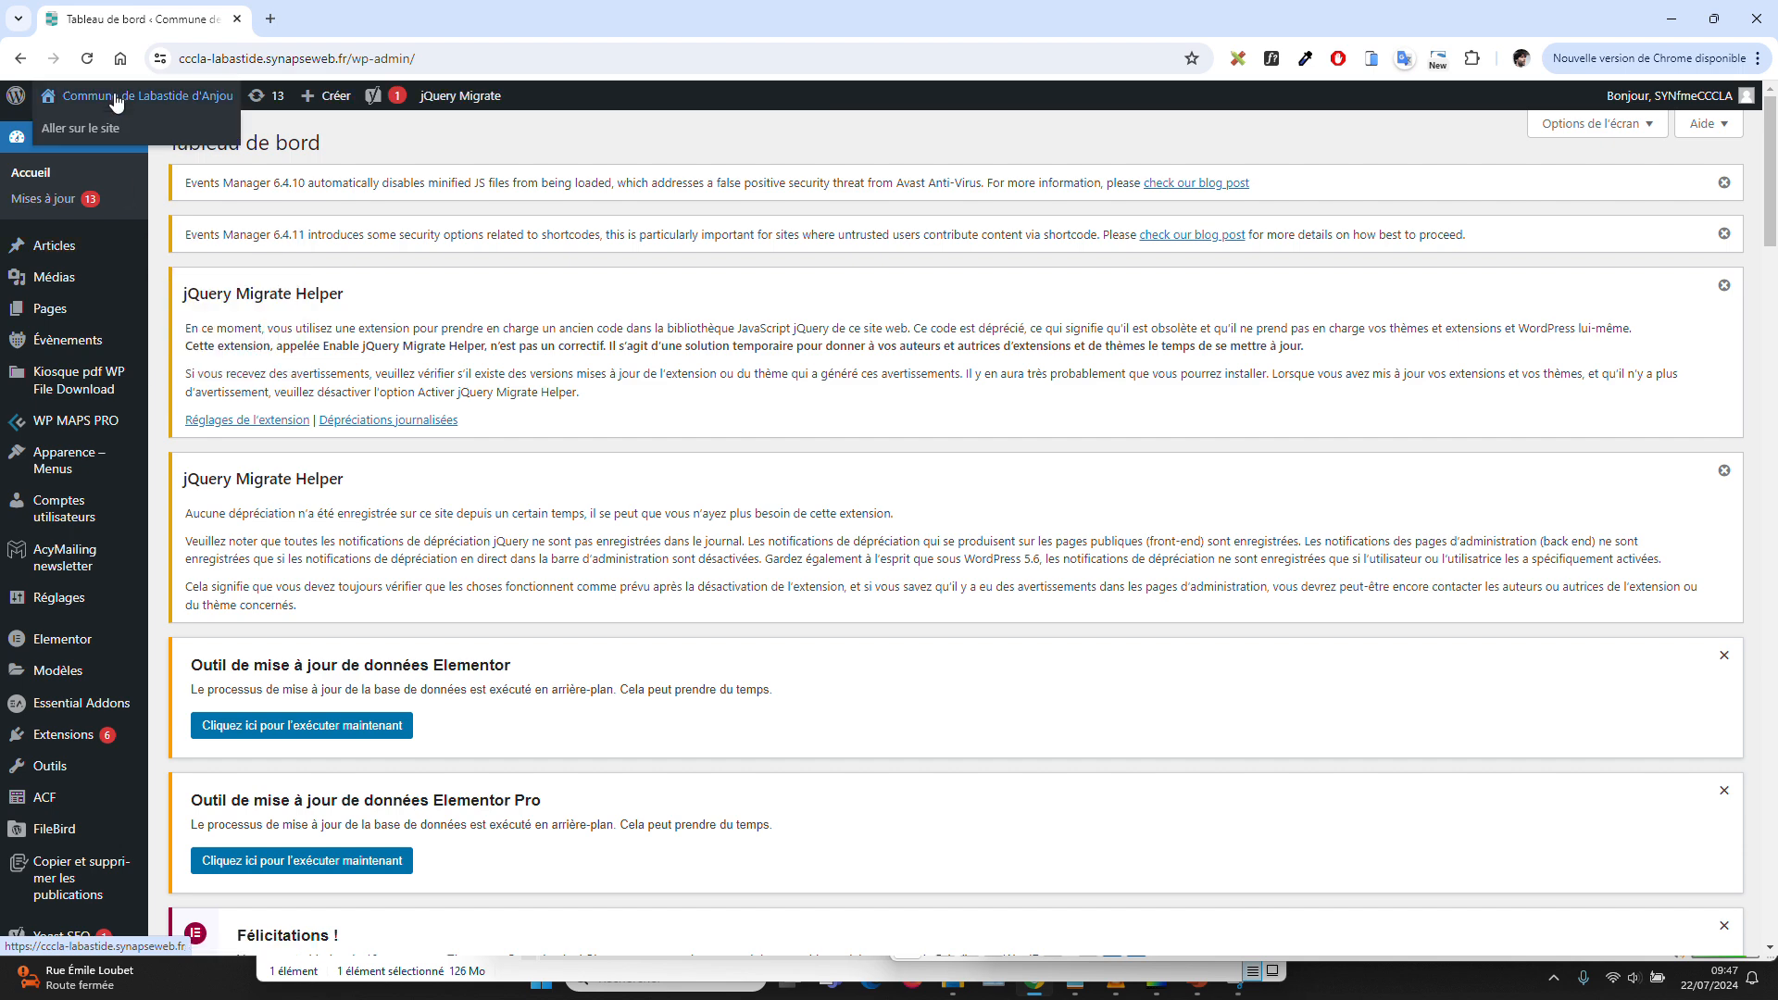
pyautogui.click(97, 129)
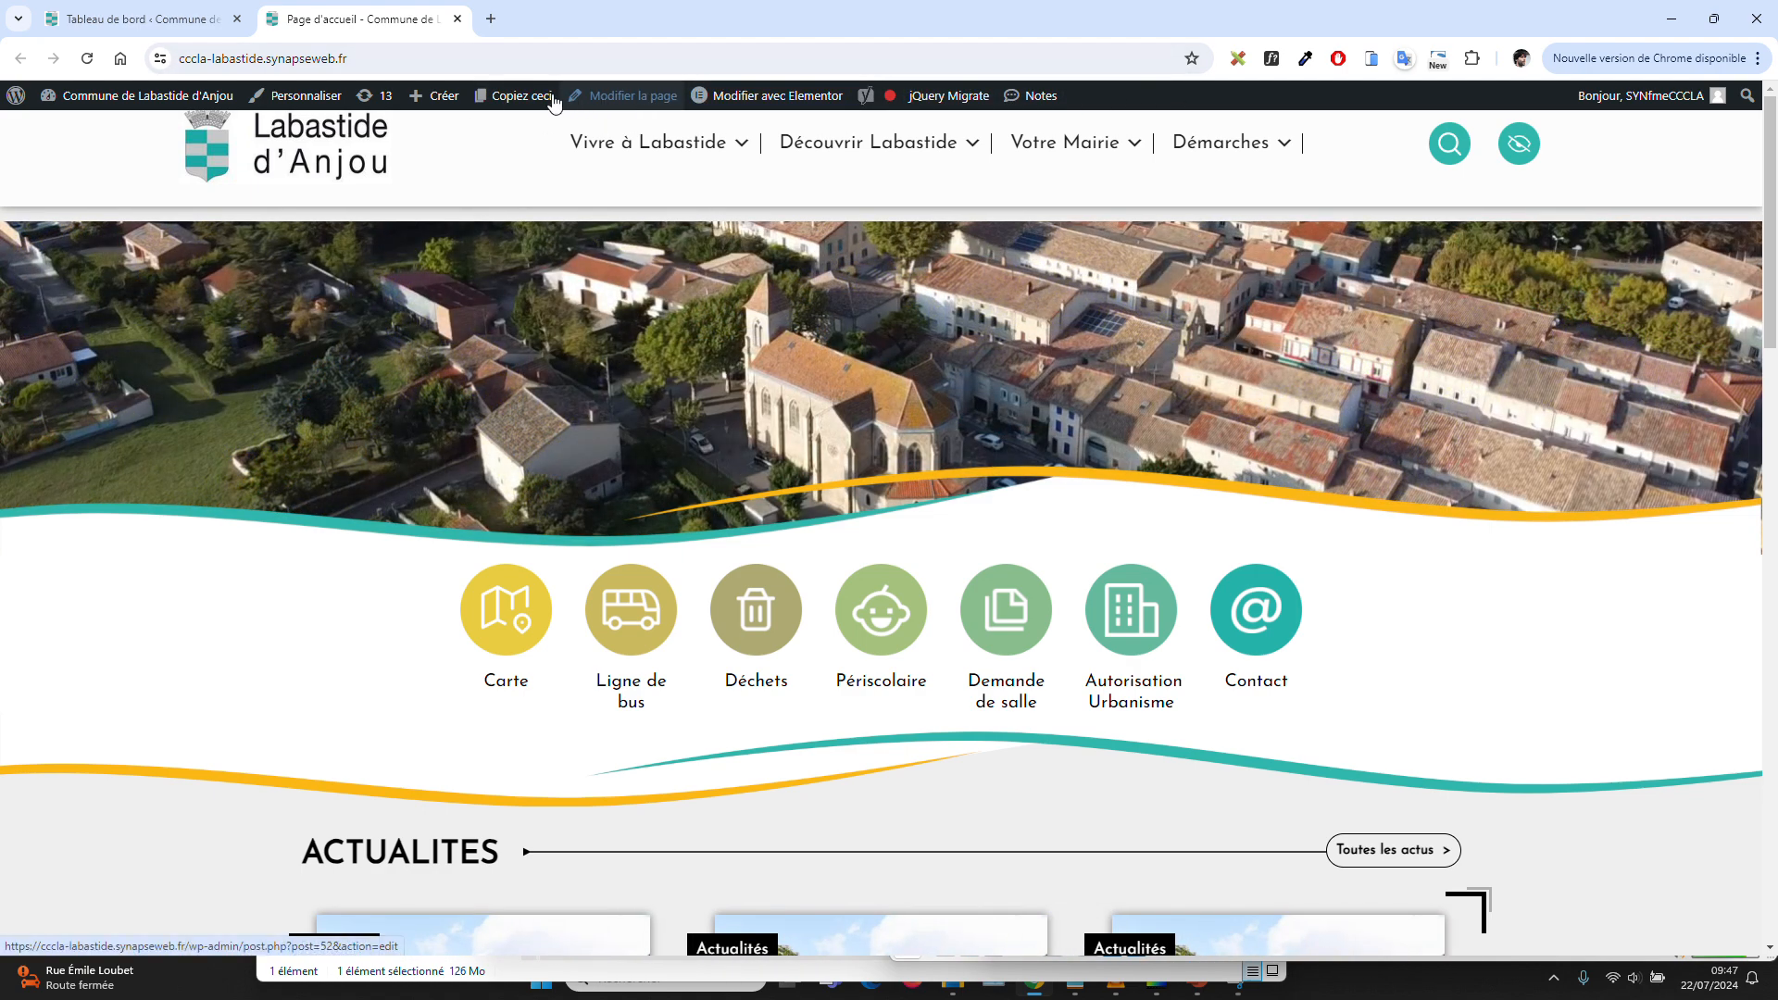
pyautogui.moveTo(436, 95)
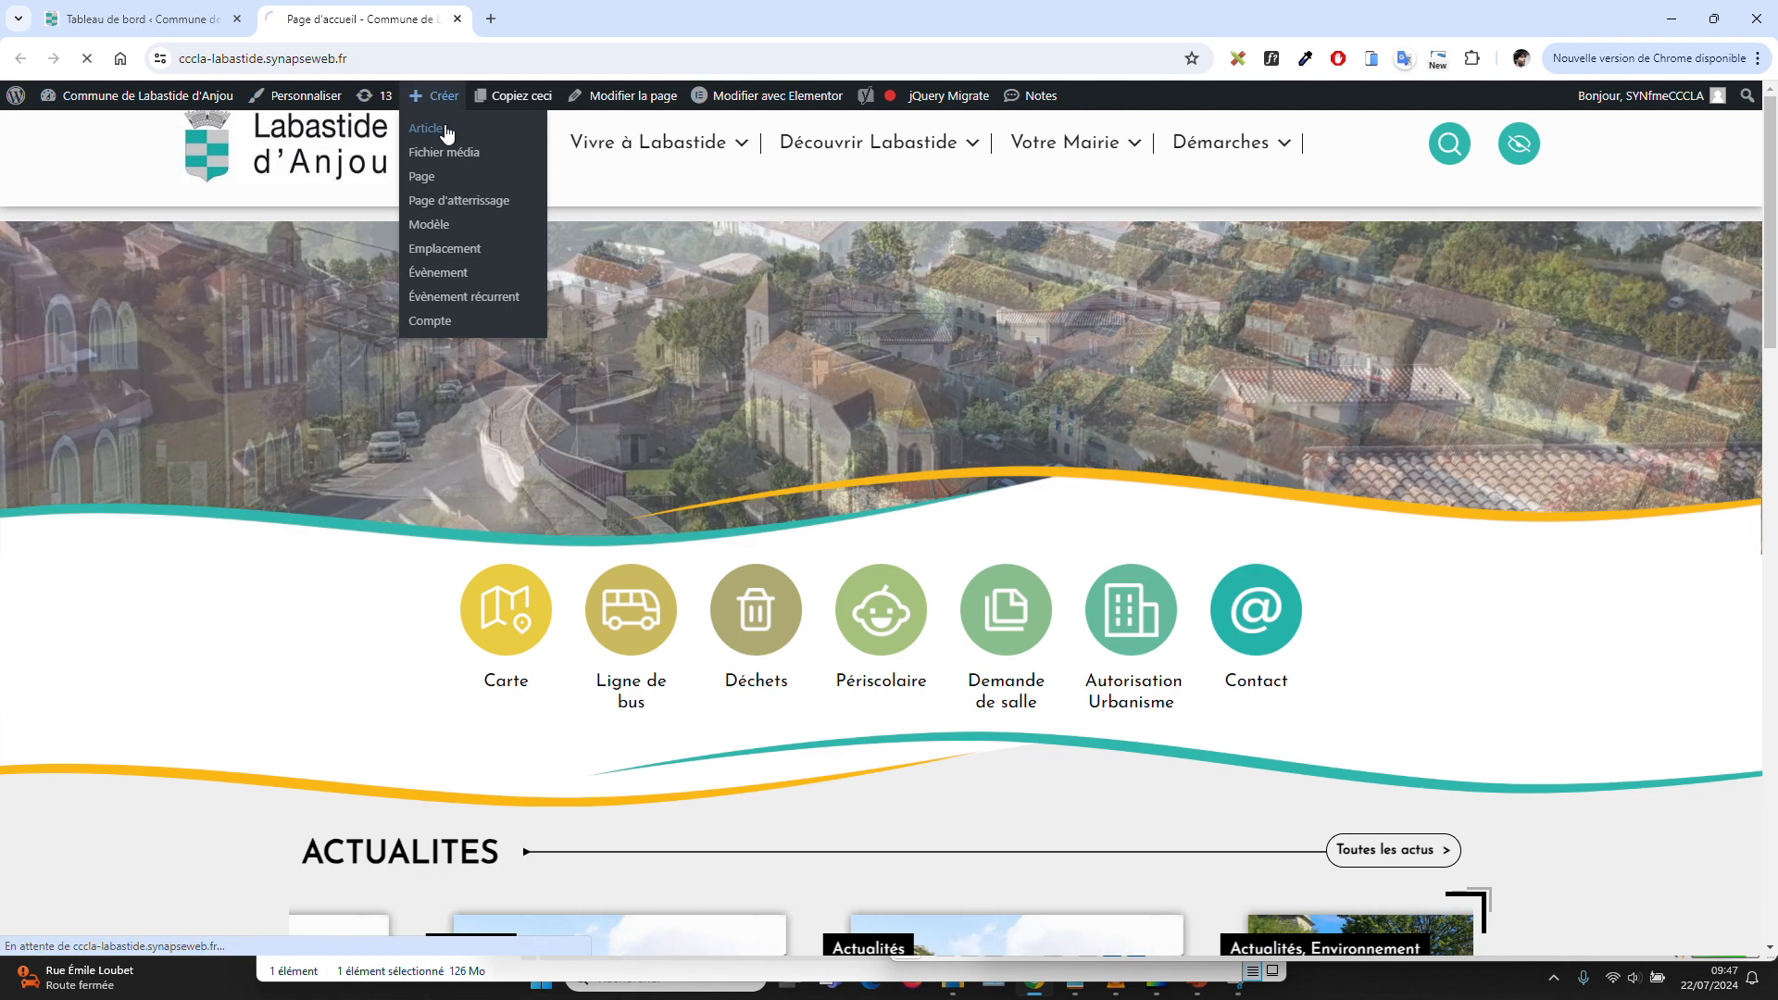
pyautogui.click(448, 132)
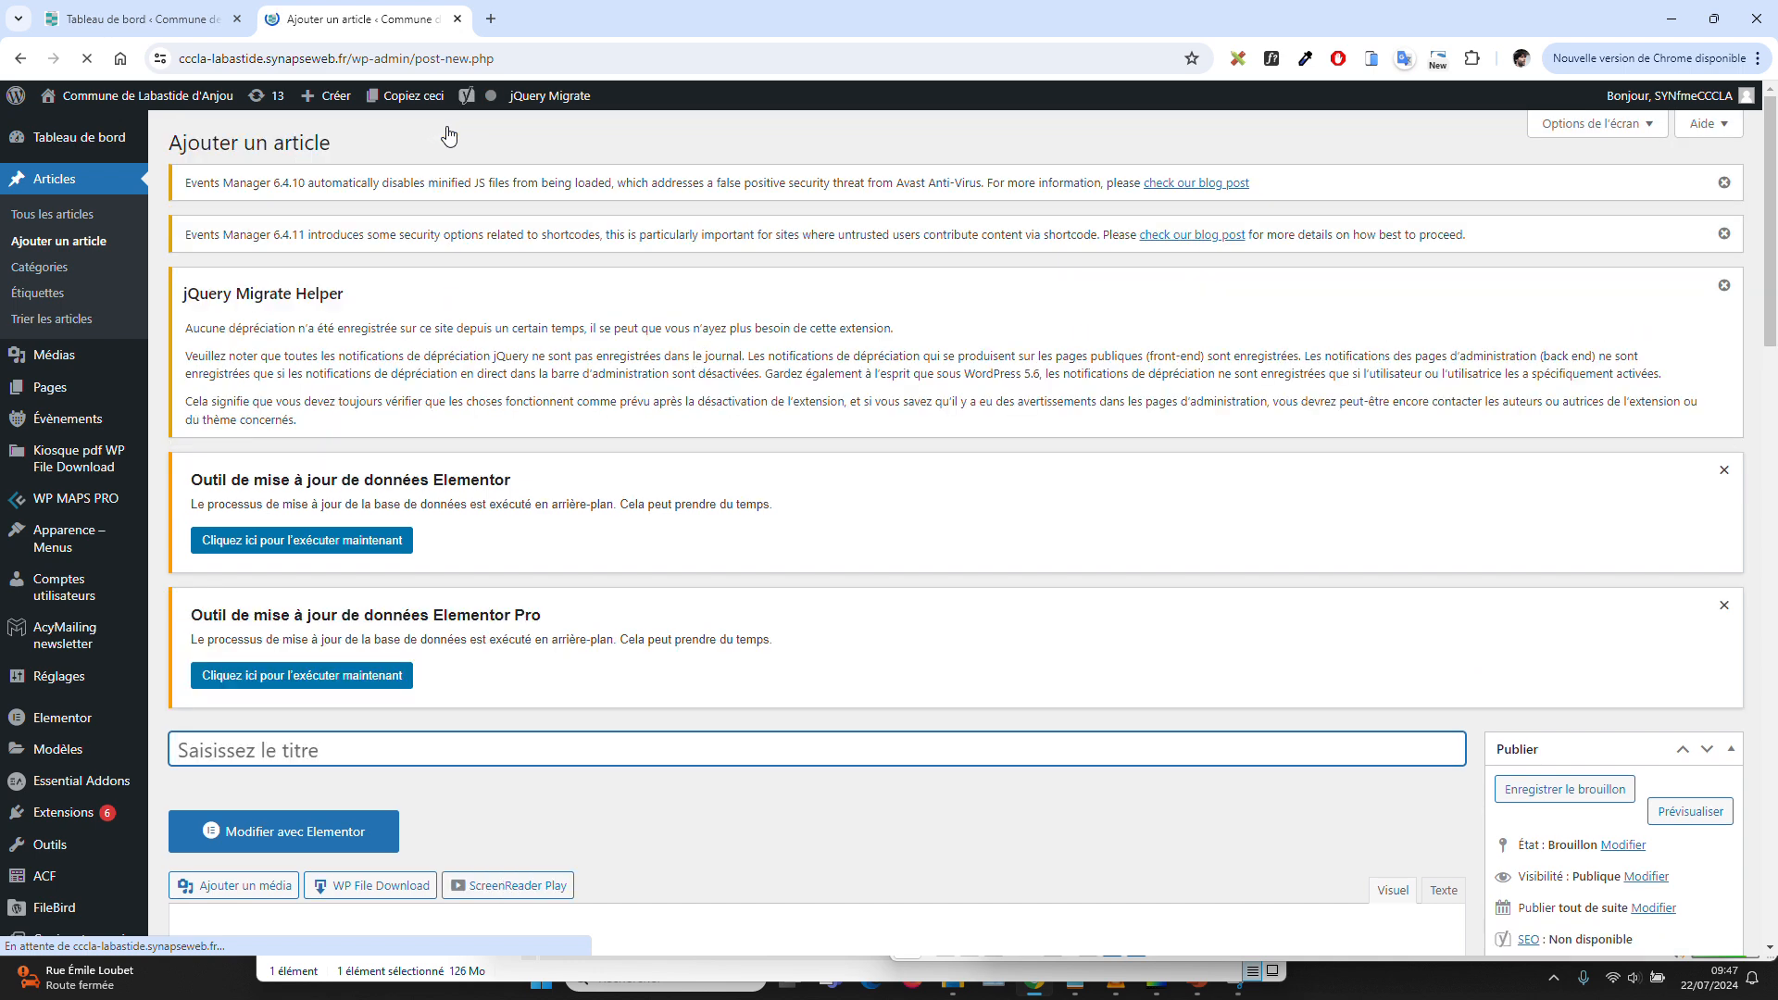
# Dismiss the Elementor, jQuery Migrate Helper and Events Manager notices above the new article's title field.
pyautogui.click(1720, 470)
pyautogui.click(1724, 285)
pyautogui.click(1724, 236)
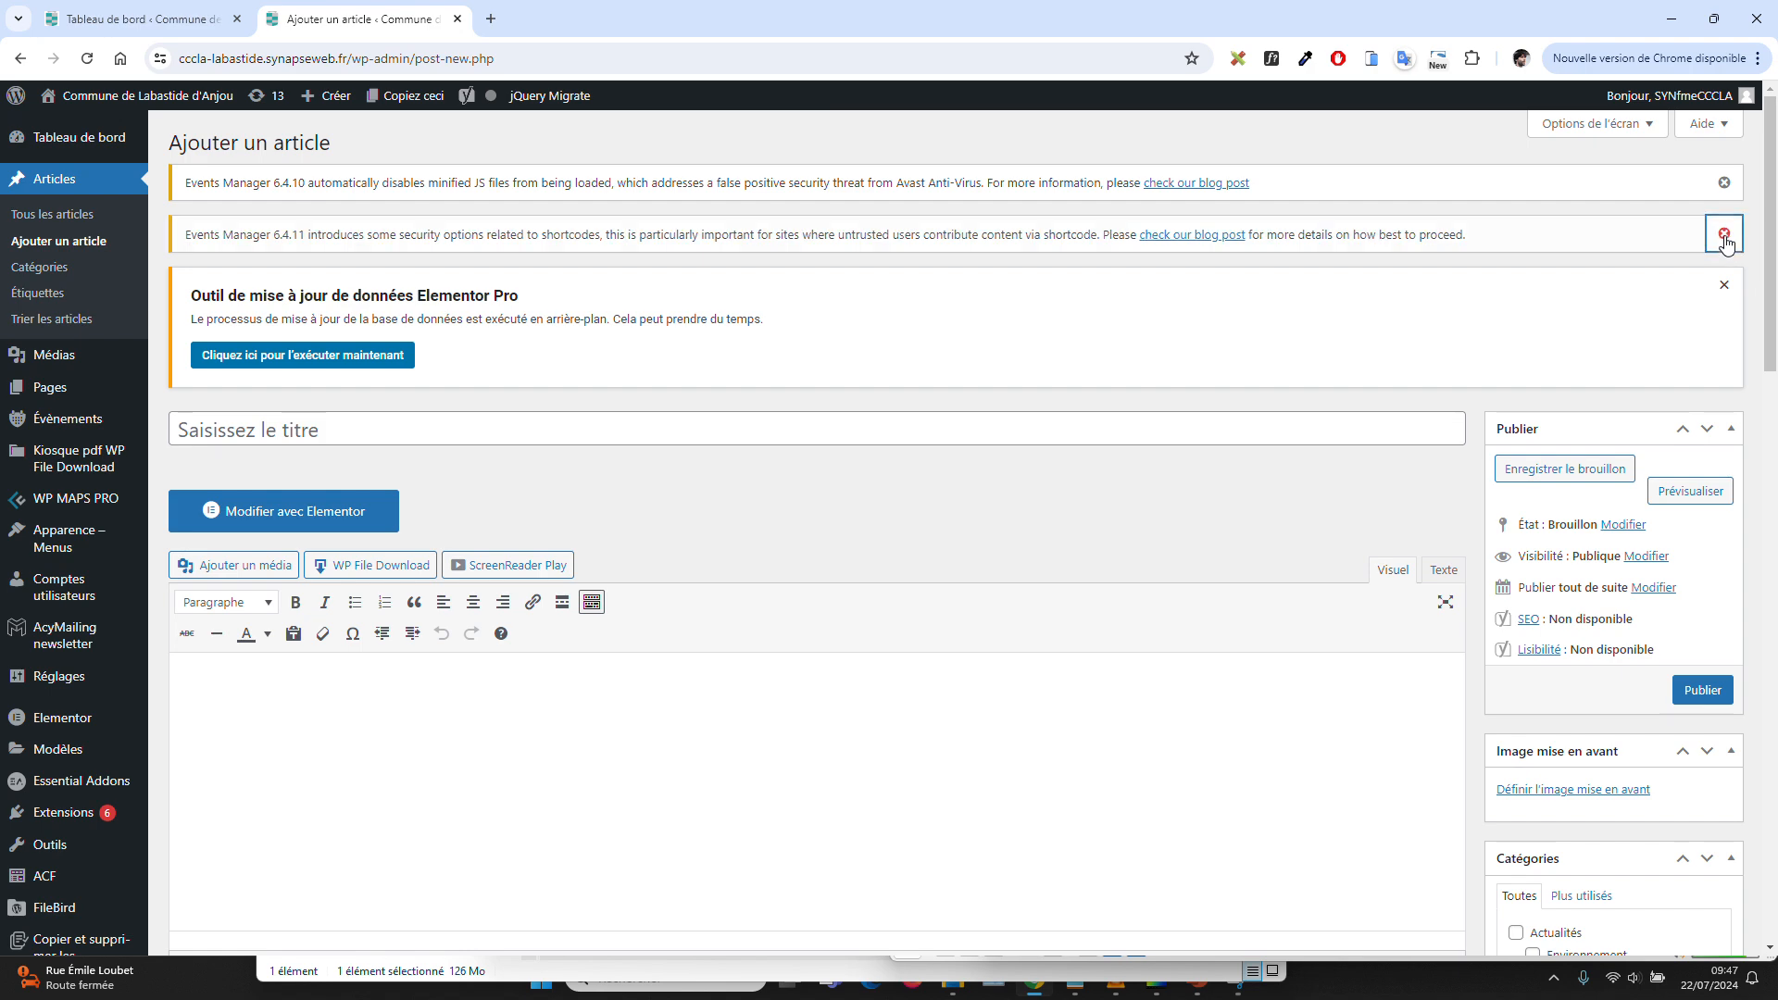
pyautogui.click(1724, 182)
pyautogui.click(1724, 190)
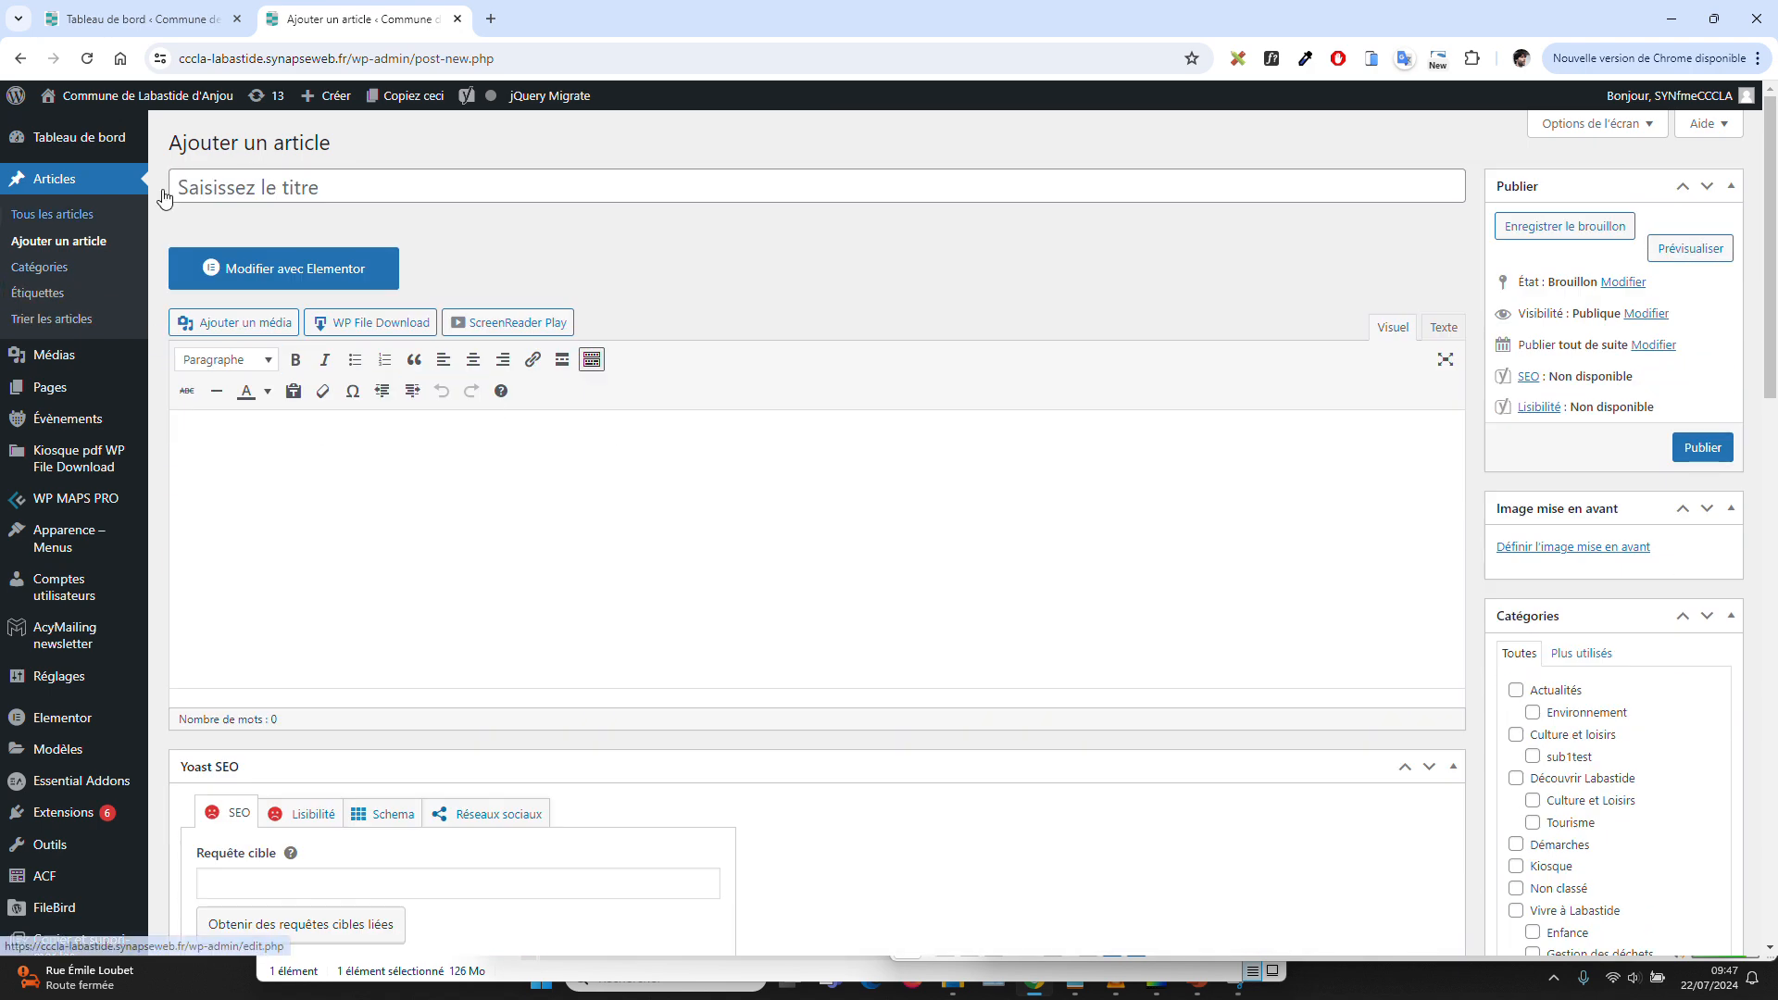
# Title the article "Mon article vidéo" and assign it to the Actualités and Environnement categories.
pyautogui.click(315, 181)
pyautogui.write('Mon article vidéo')
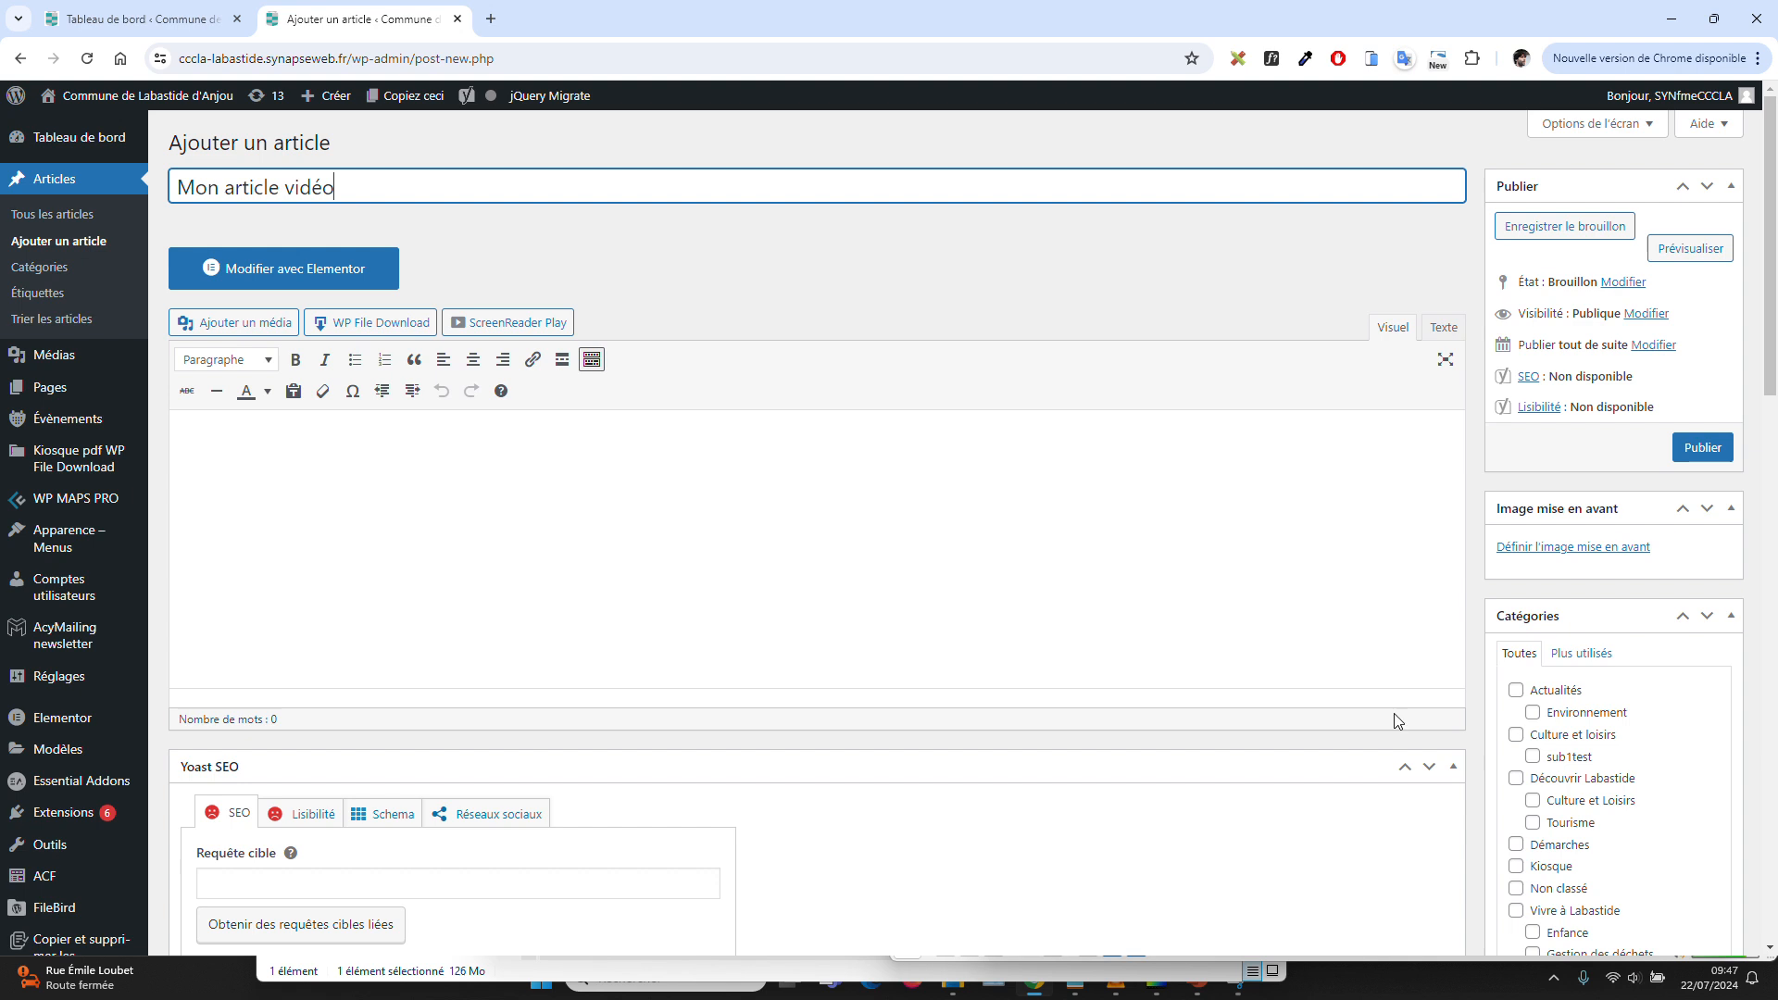
pyautogui.click(1516, 690)
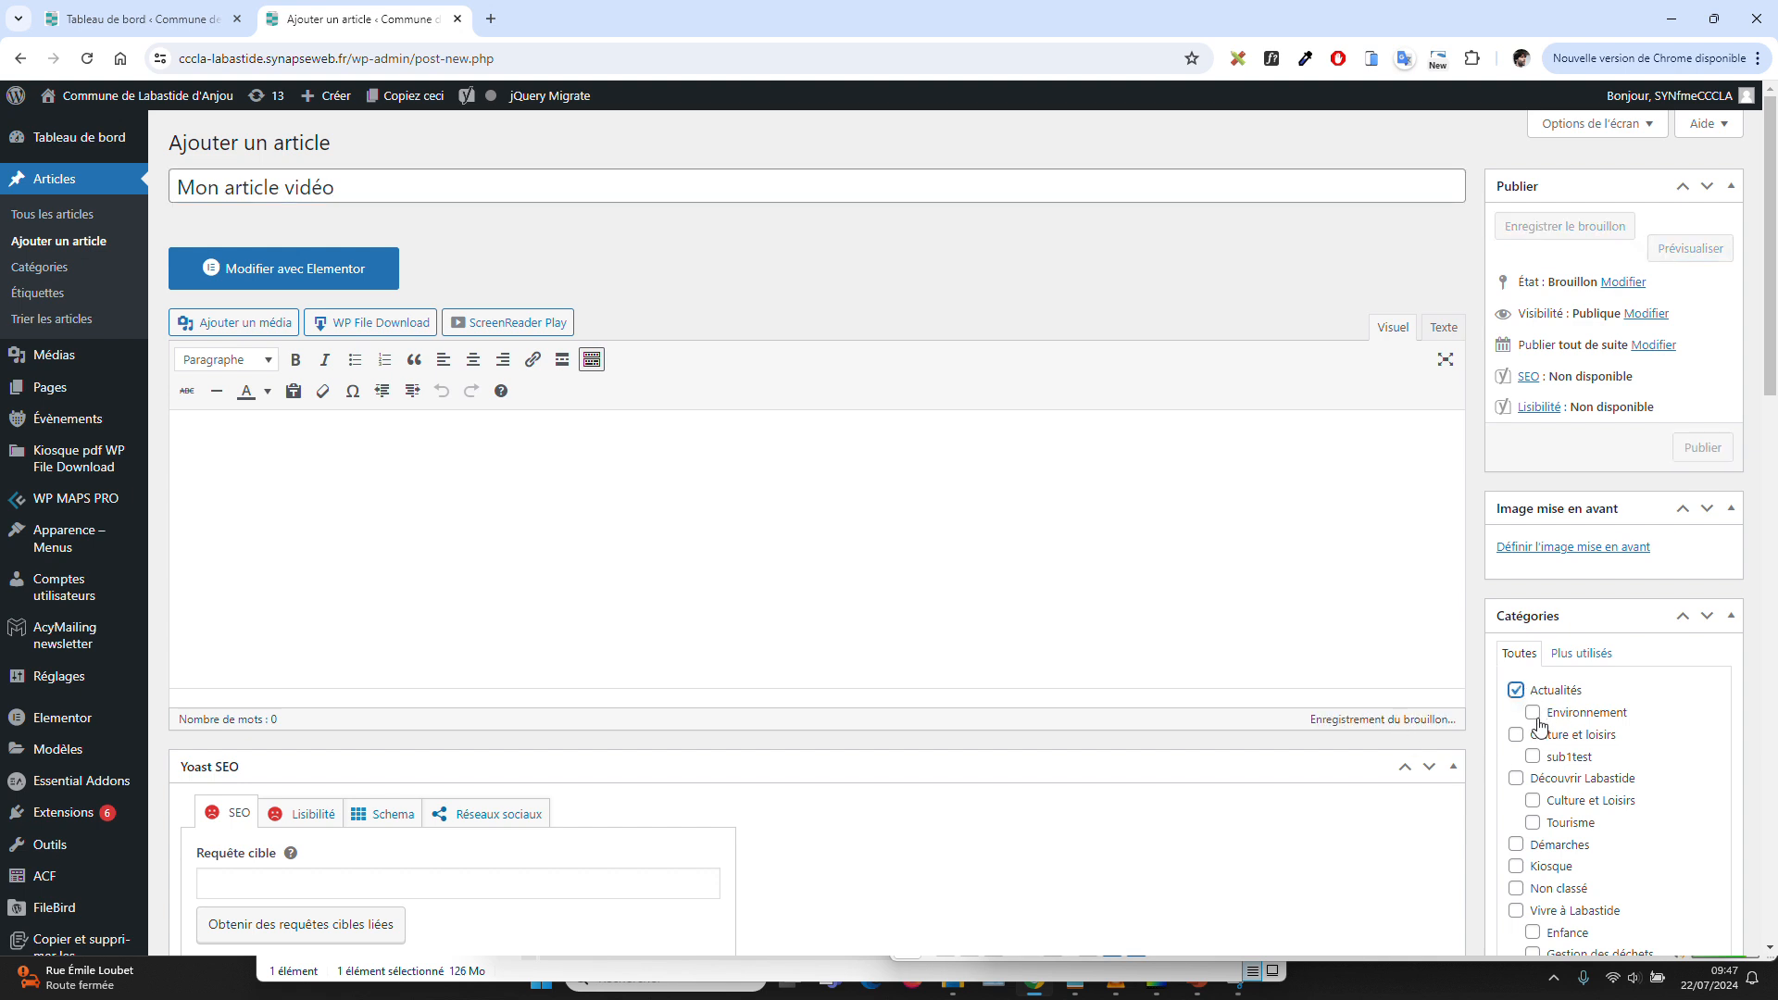
pyautogui.click(1533, 714)
# Add a new category "Culture" under the parent Actualités and unassign Environnement from the article.
pyautogui.scroll(-3, 1541, 704)
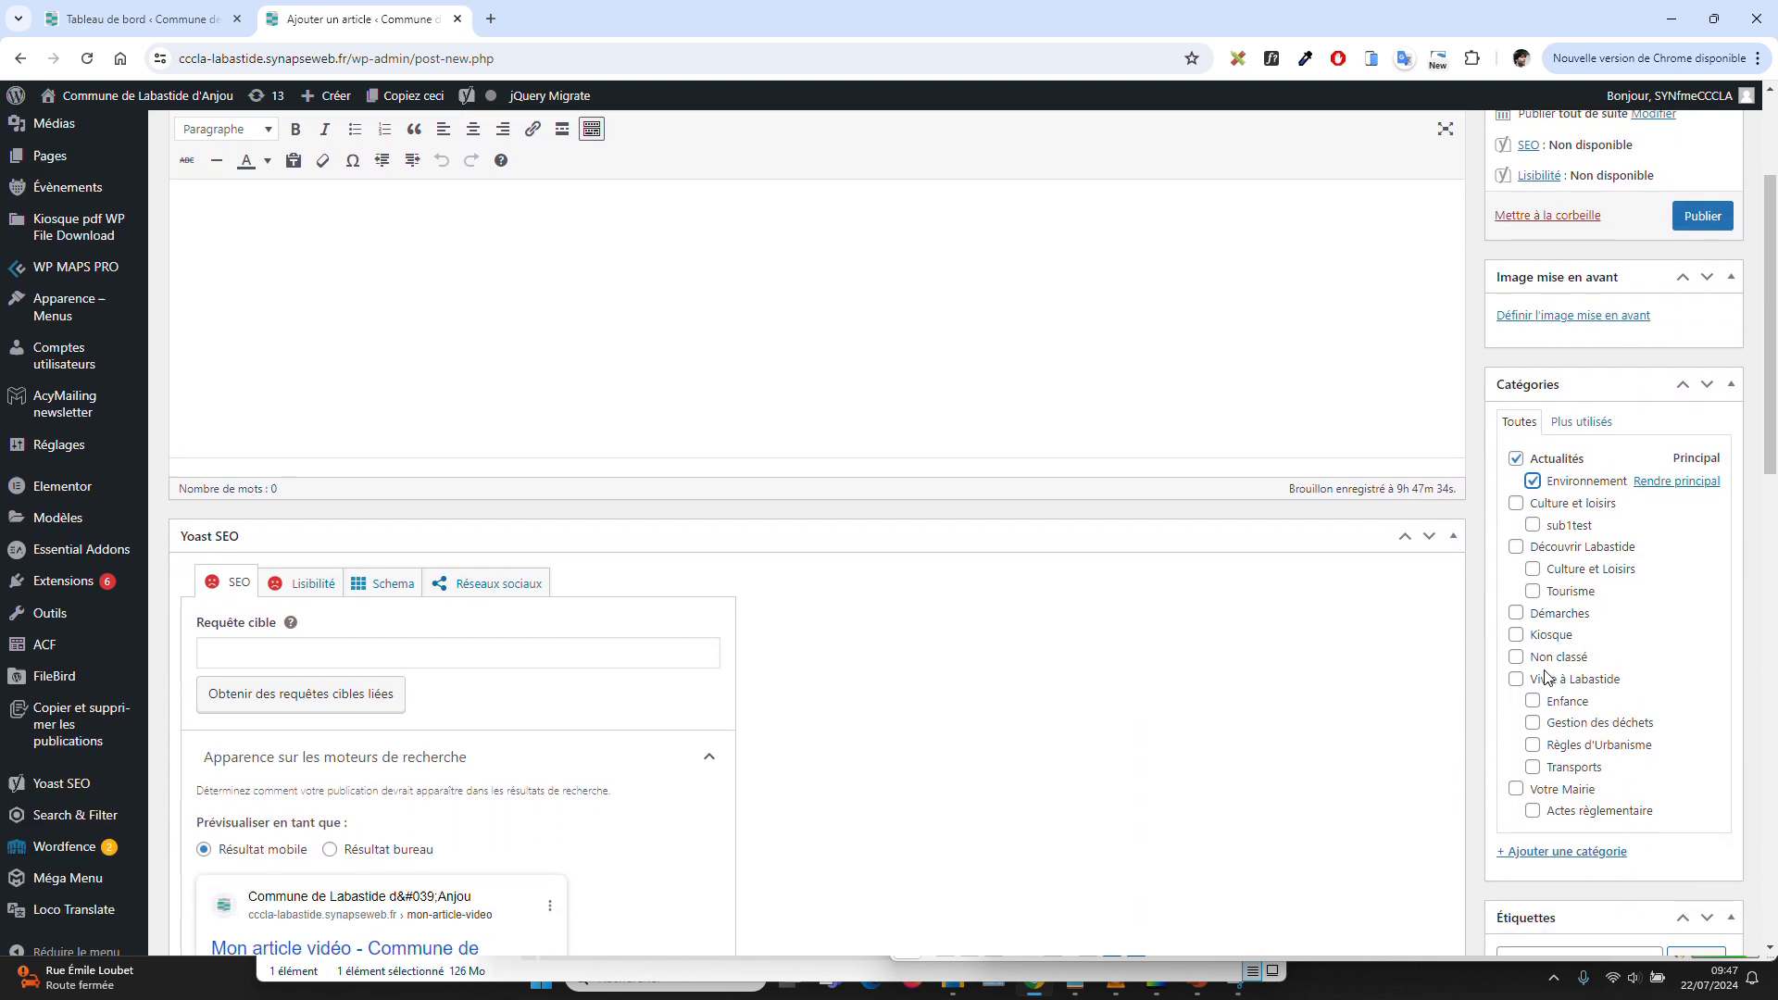
pyautogui.scroll(-1, 1613, 755)
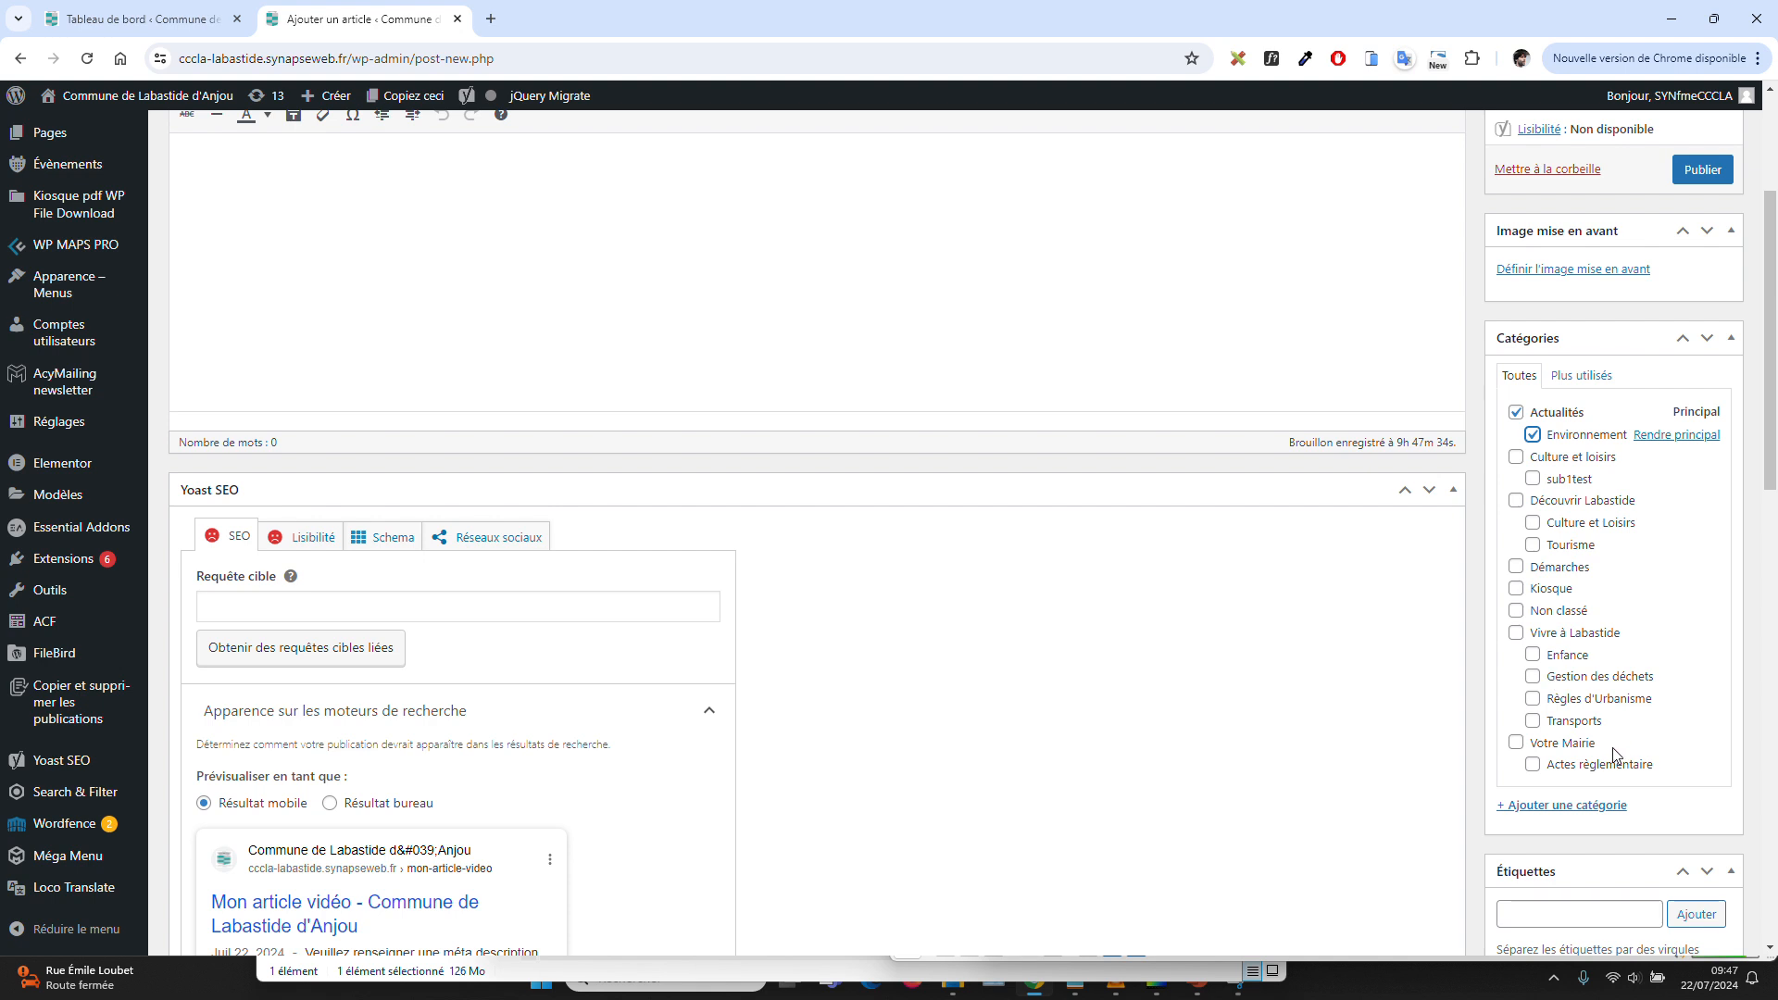
pyautogui.click(1555, 807)
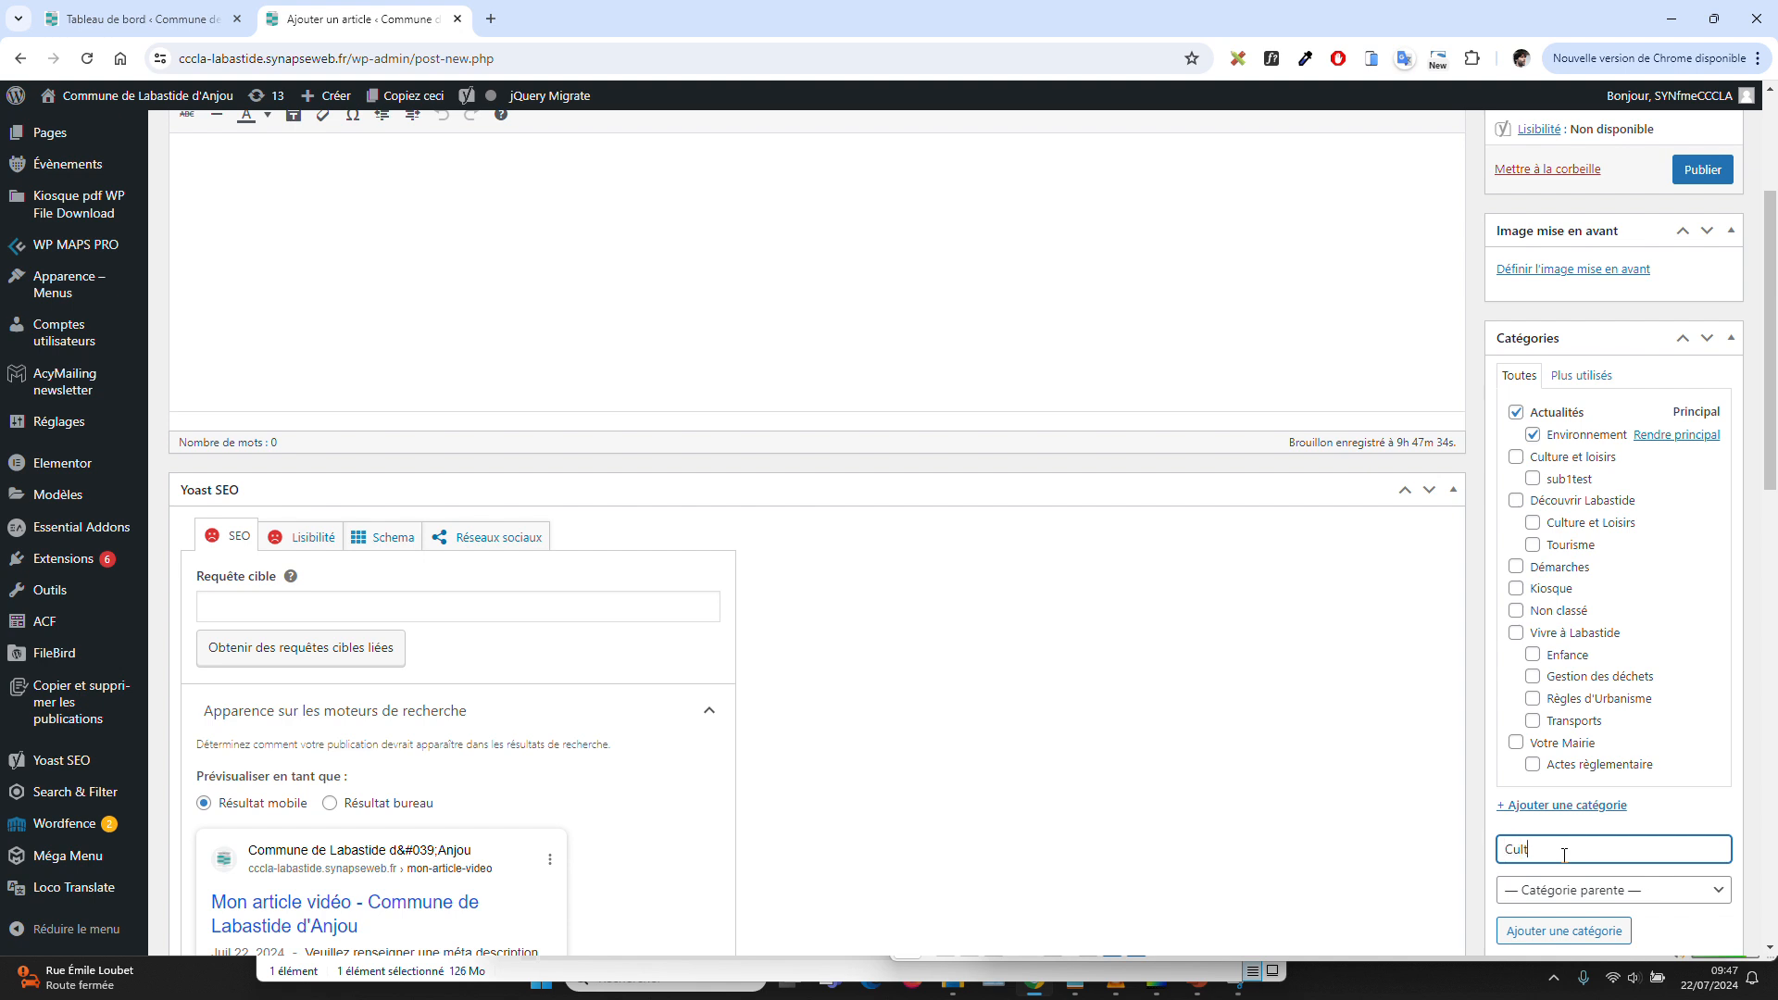
pyautogui.click(1618, 891)
pyautogui.click(1616, 571)
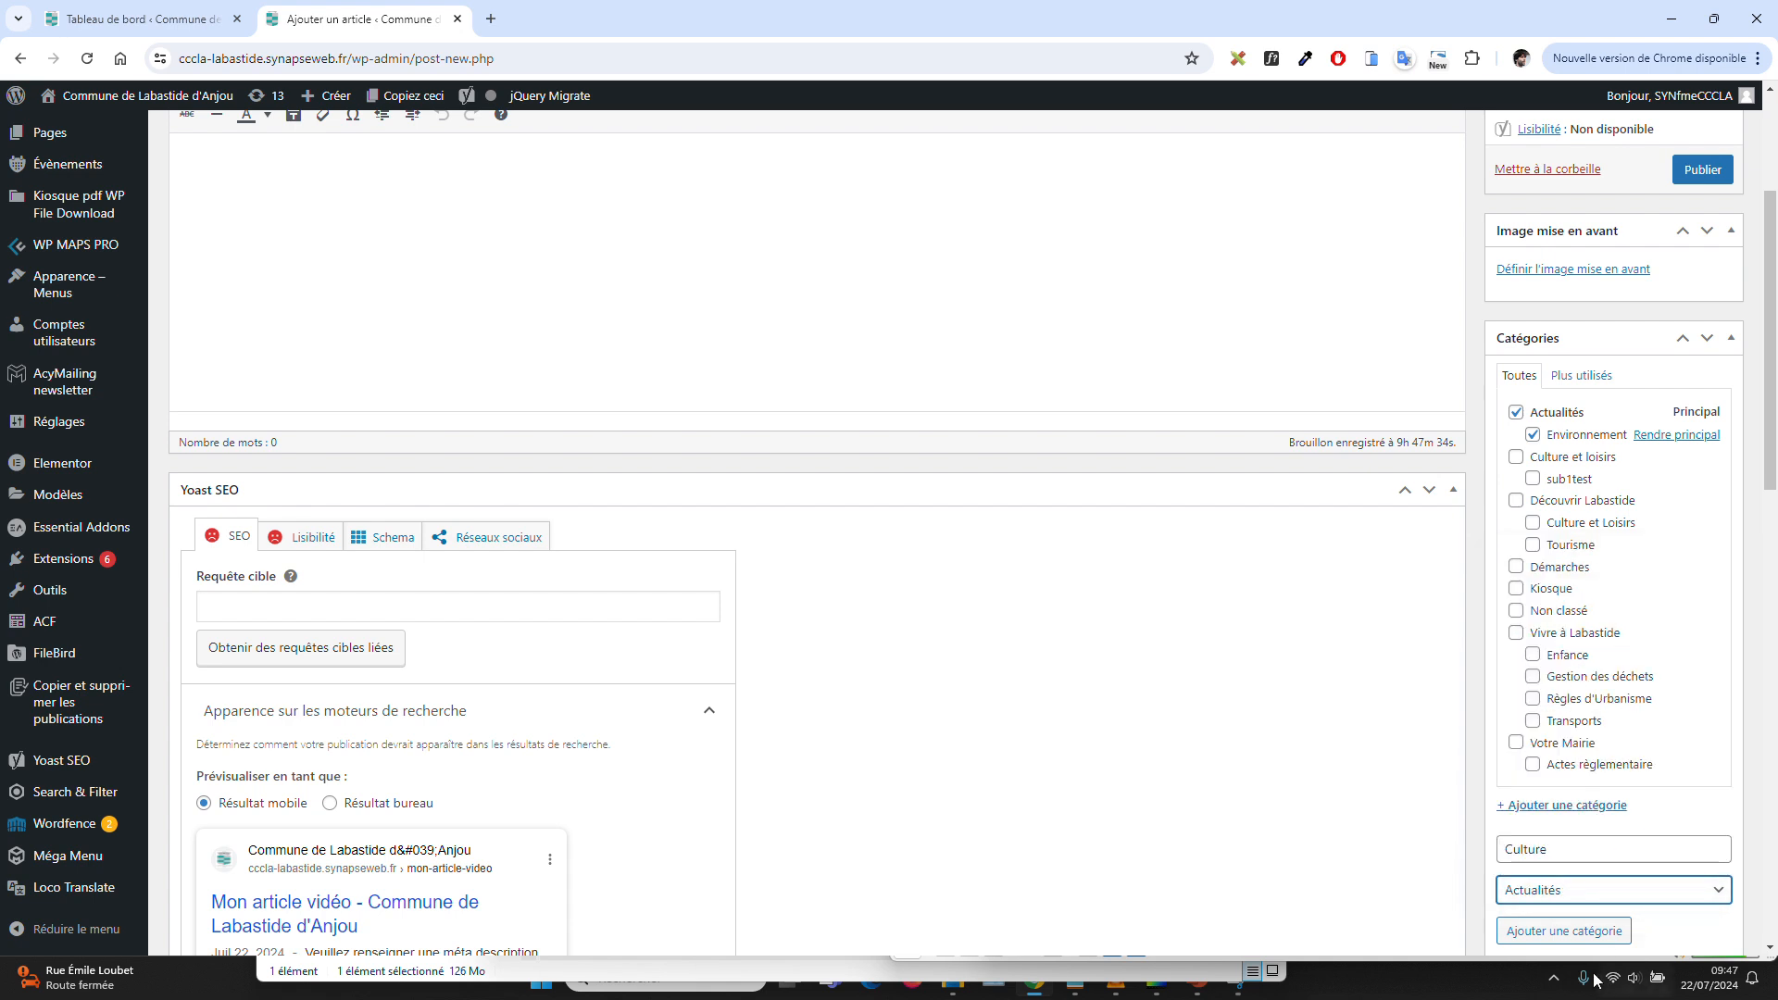
pyautogui.click(1585, 934)
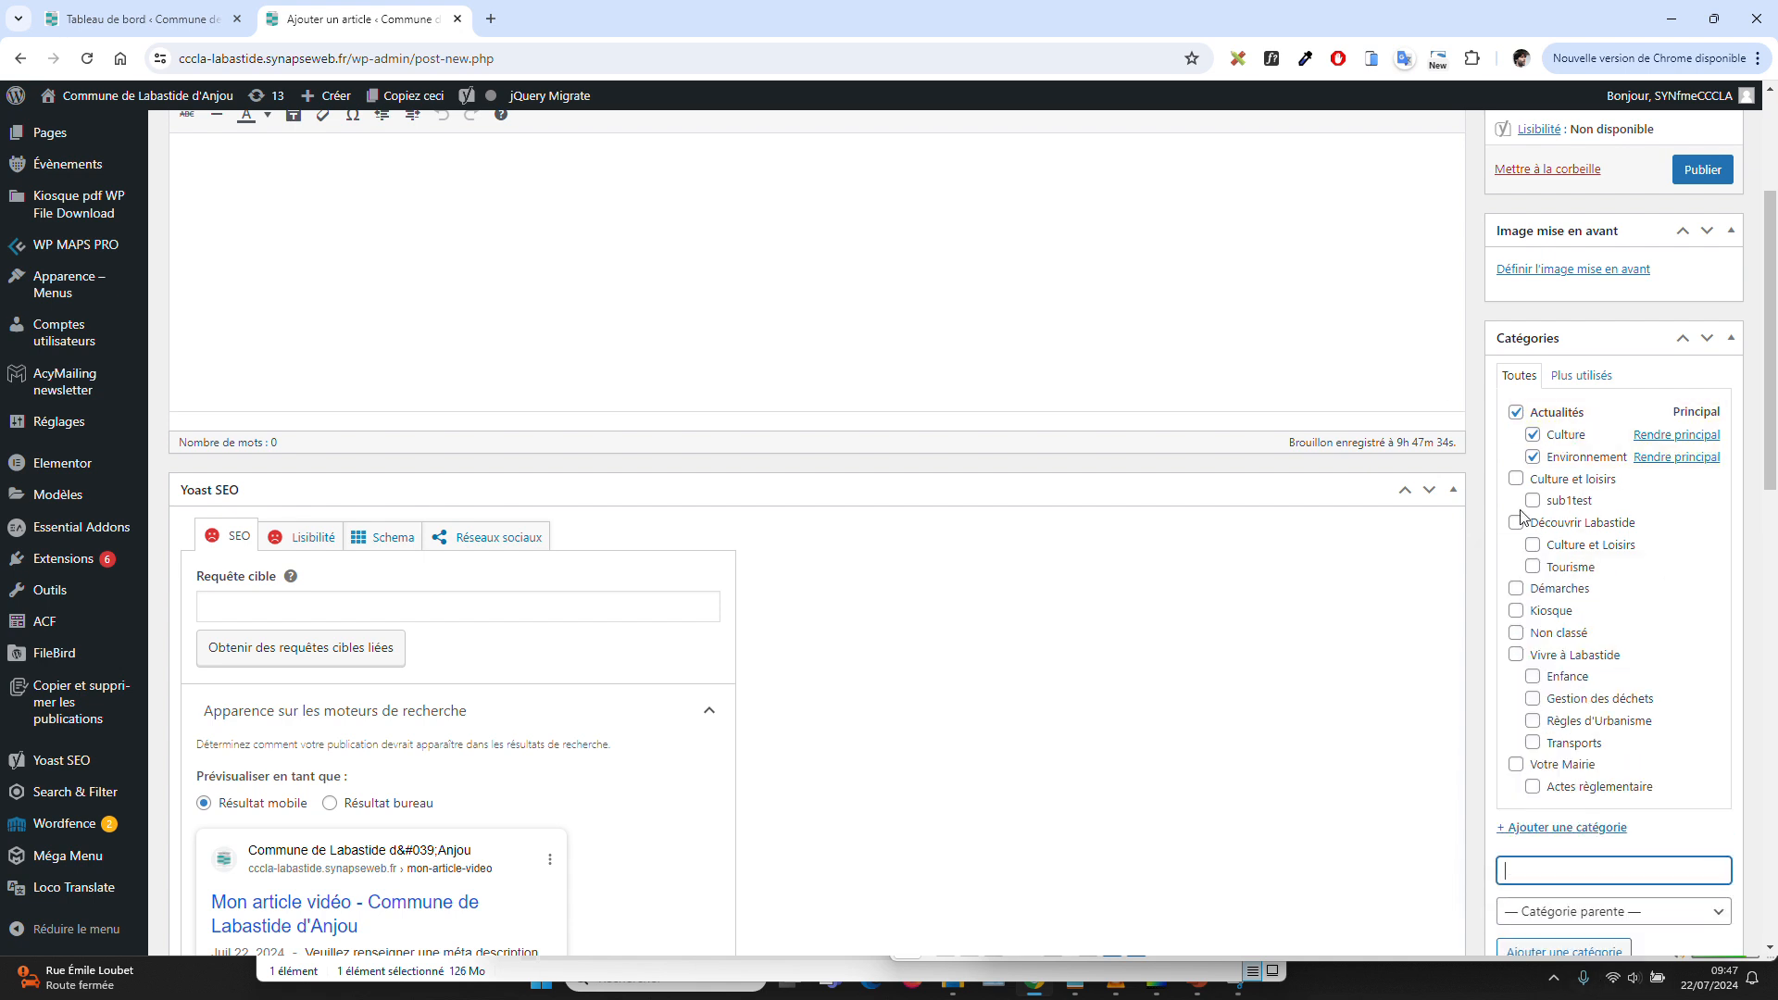
pyautogui.click(1532, 457)
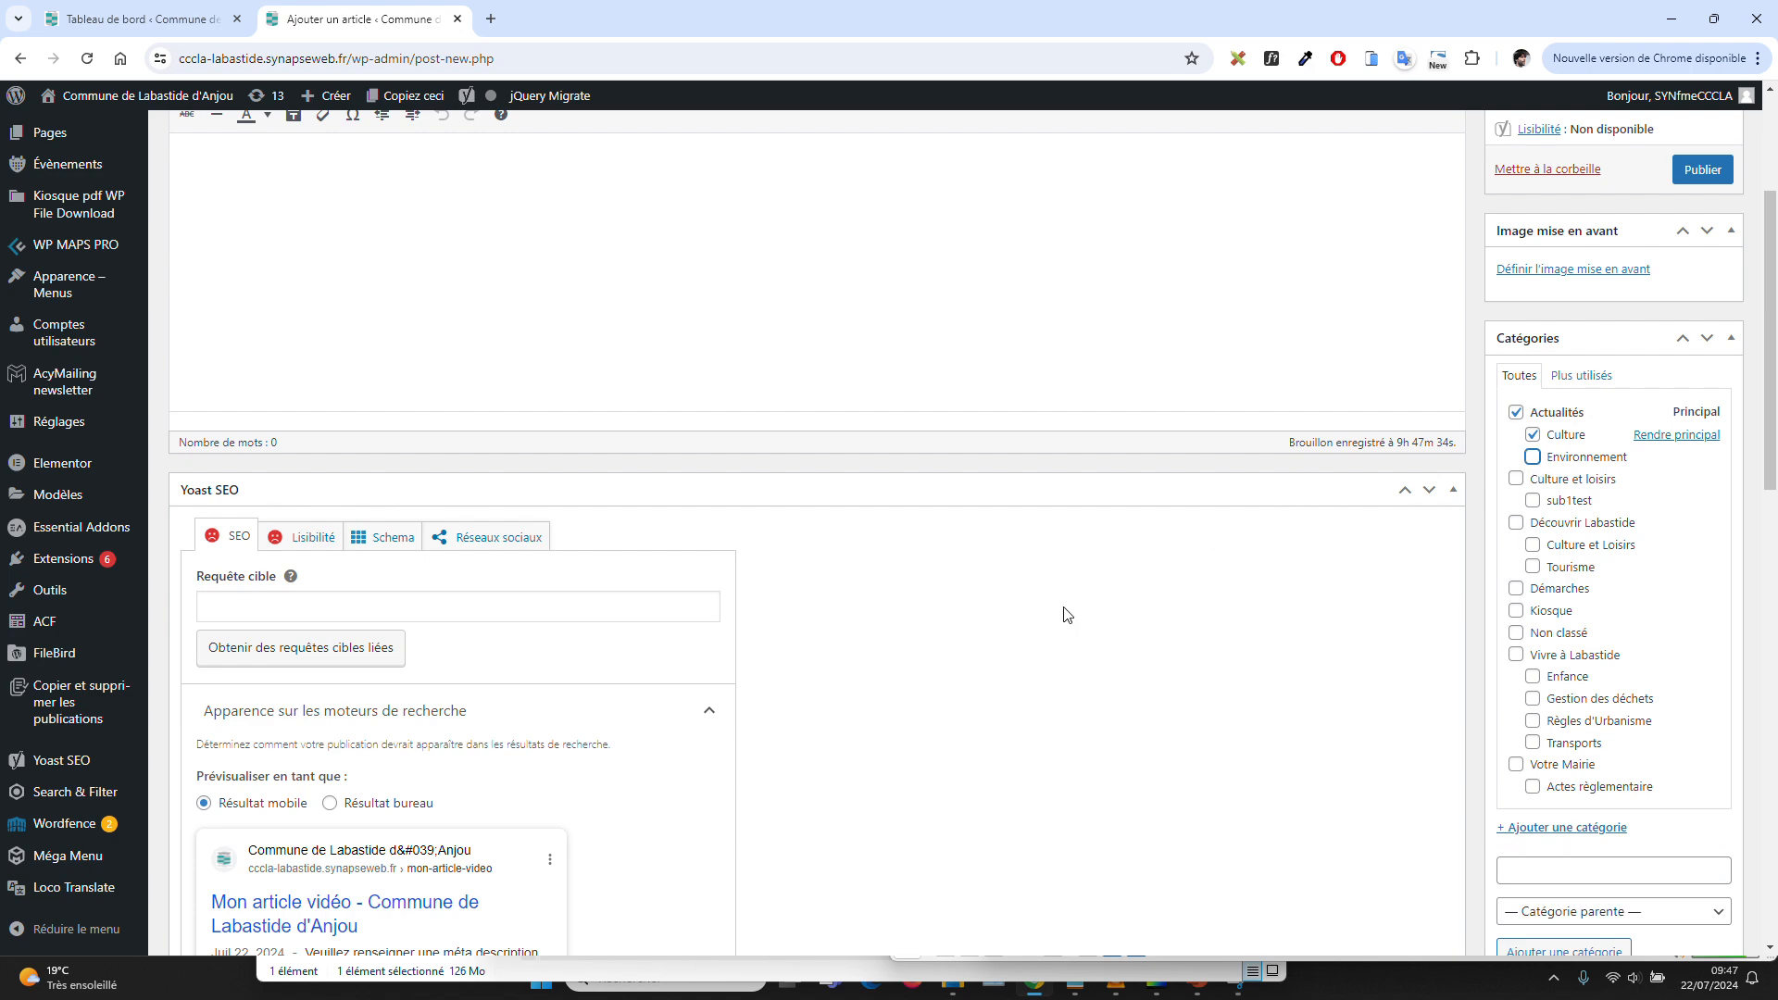
# Start setting the article's featured image and browse the media library to the 2024 folder under Actualités.
pyautogui.scroll(3, 1064, 615)
pyautogui.scroll(-2, 1352, 497)
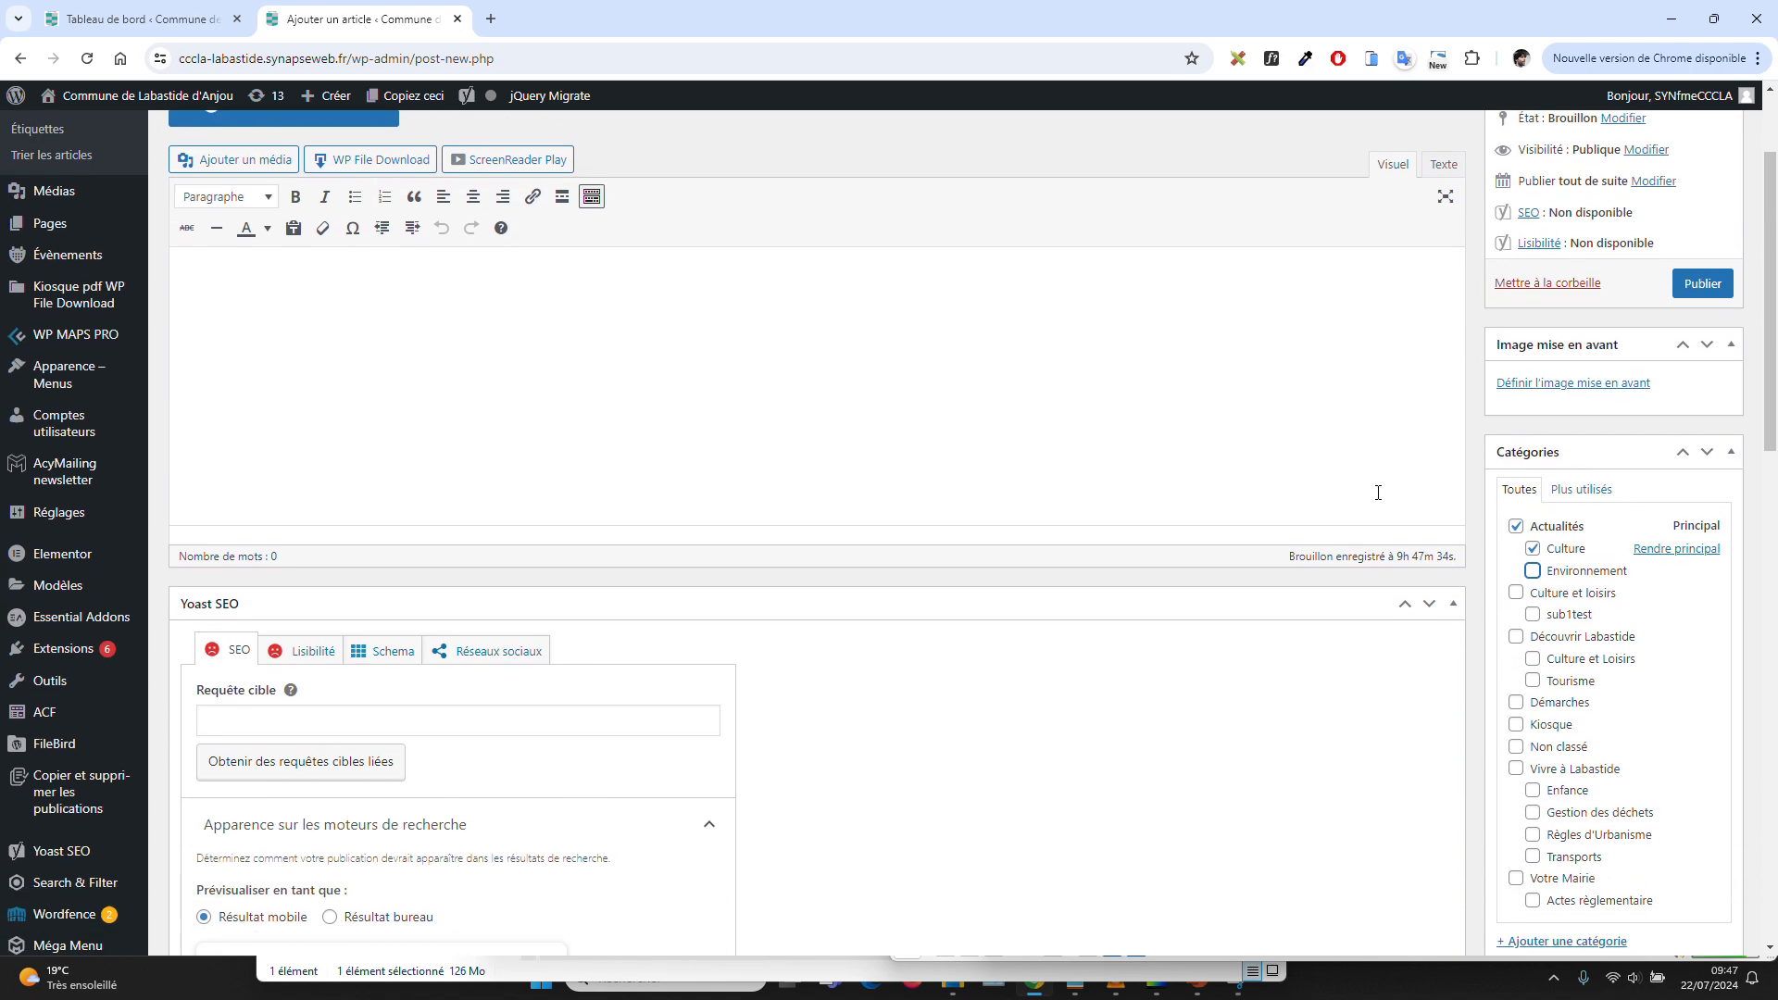
pyautogui.scroll(2, 1379, 492)
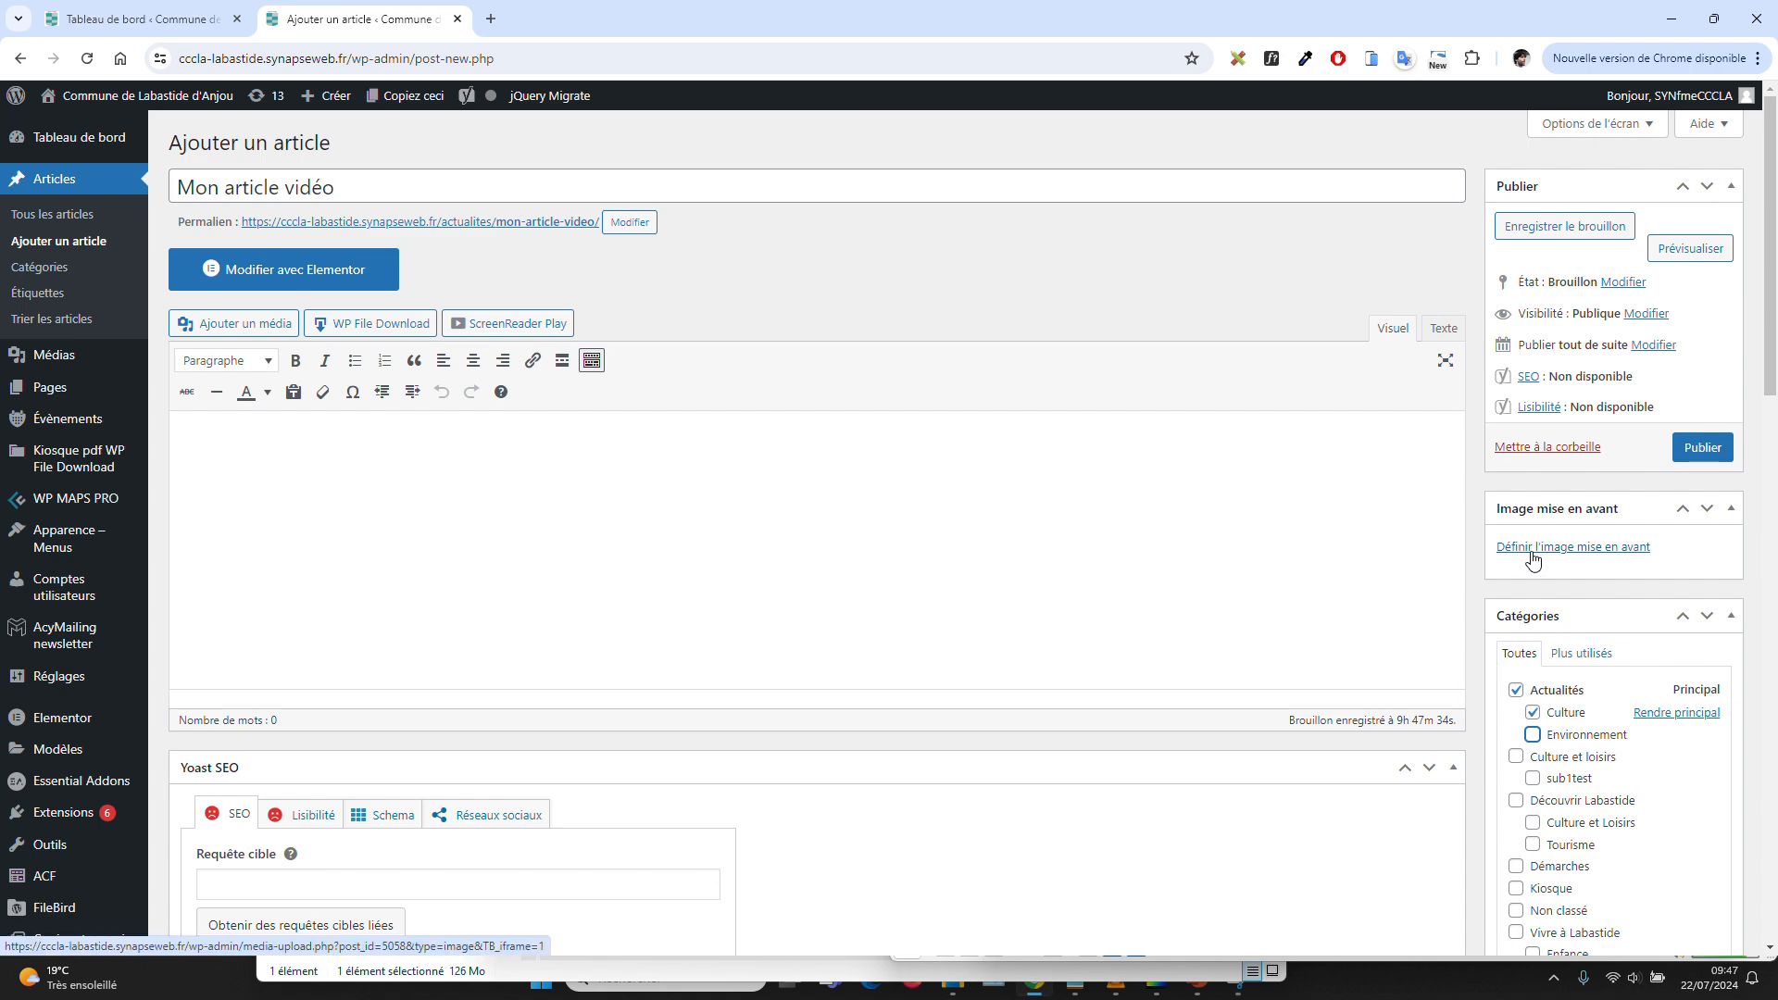
pyautogui.click(1524, 554)
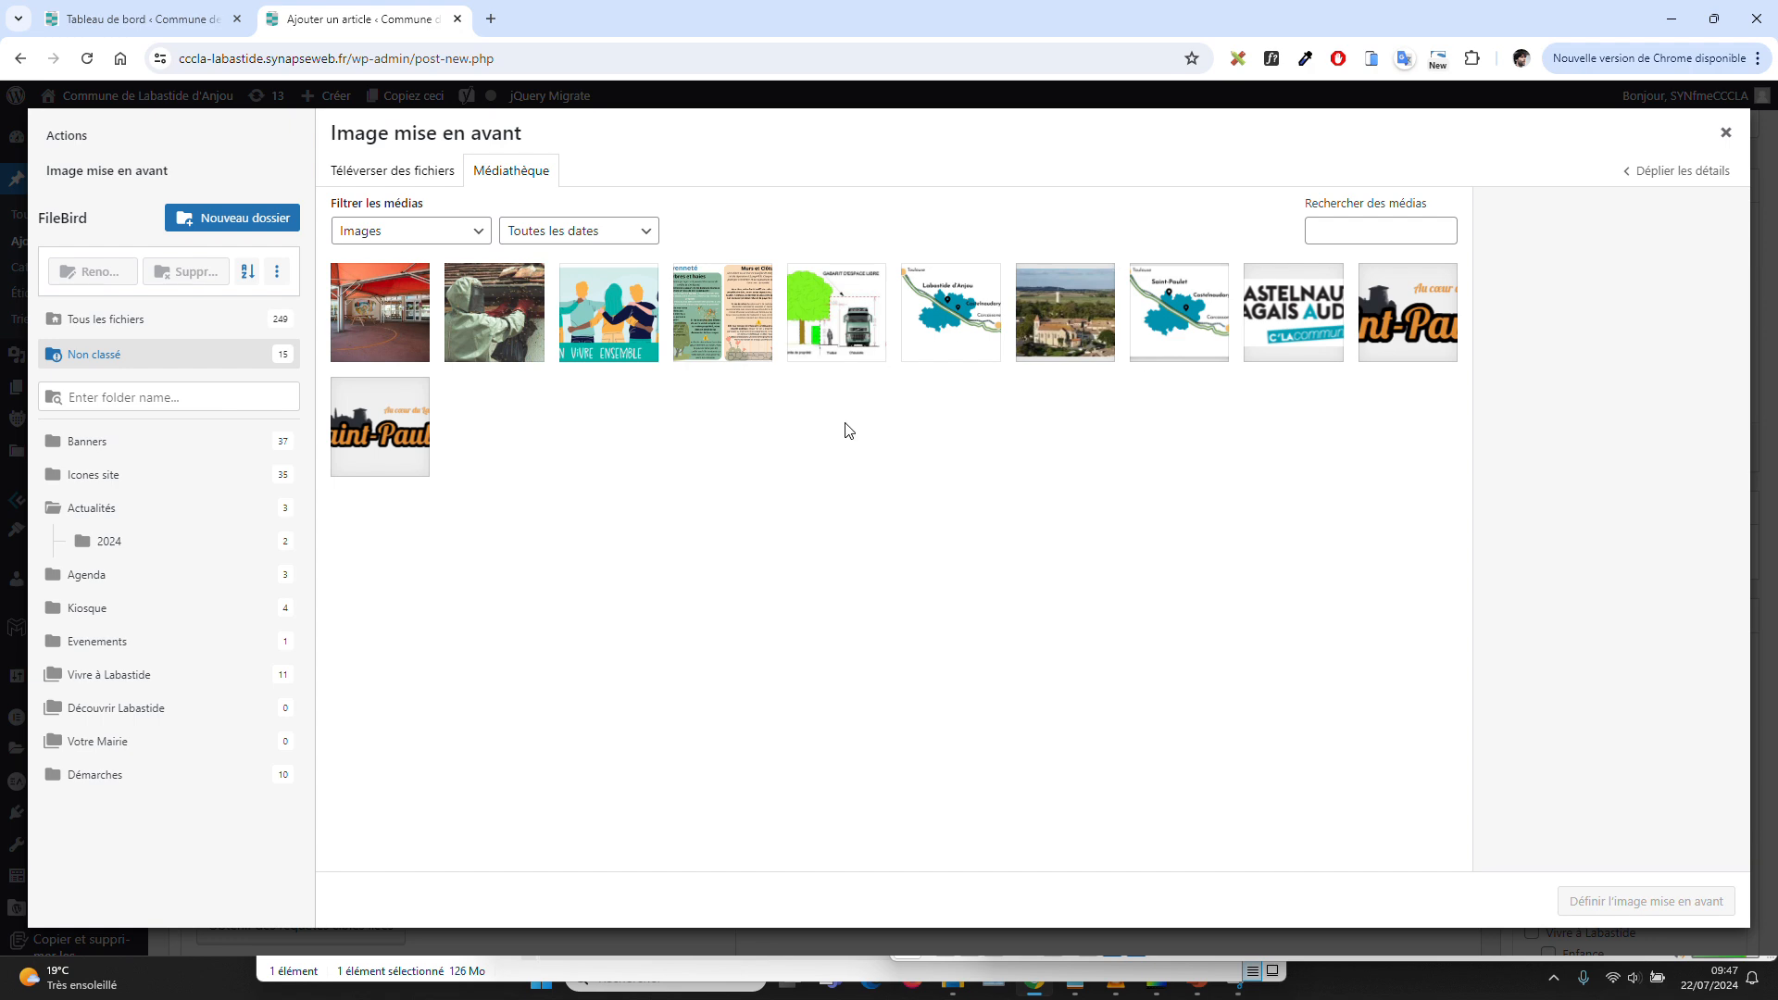
pyautogui.click(491, 290)
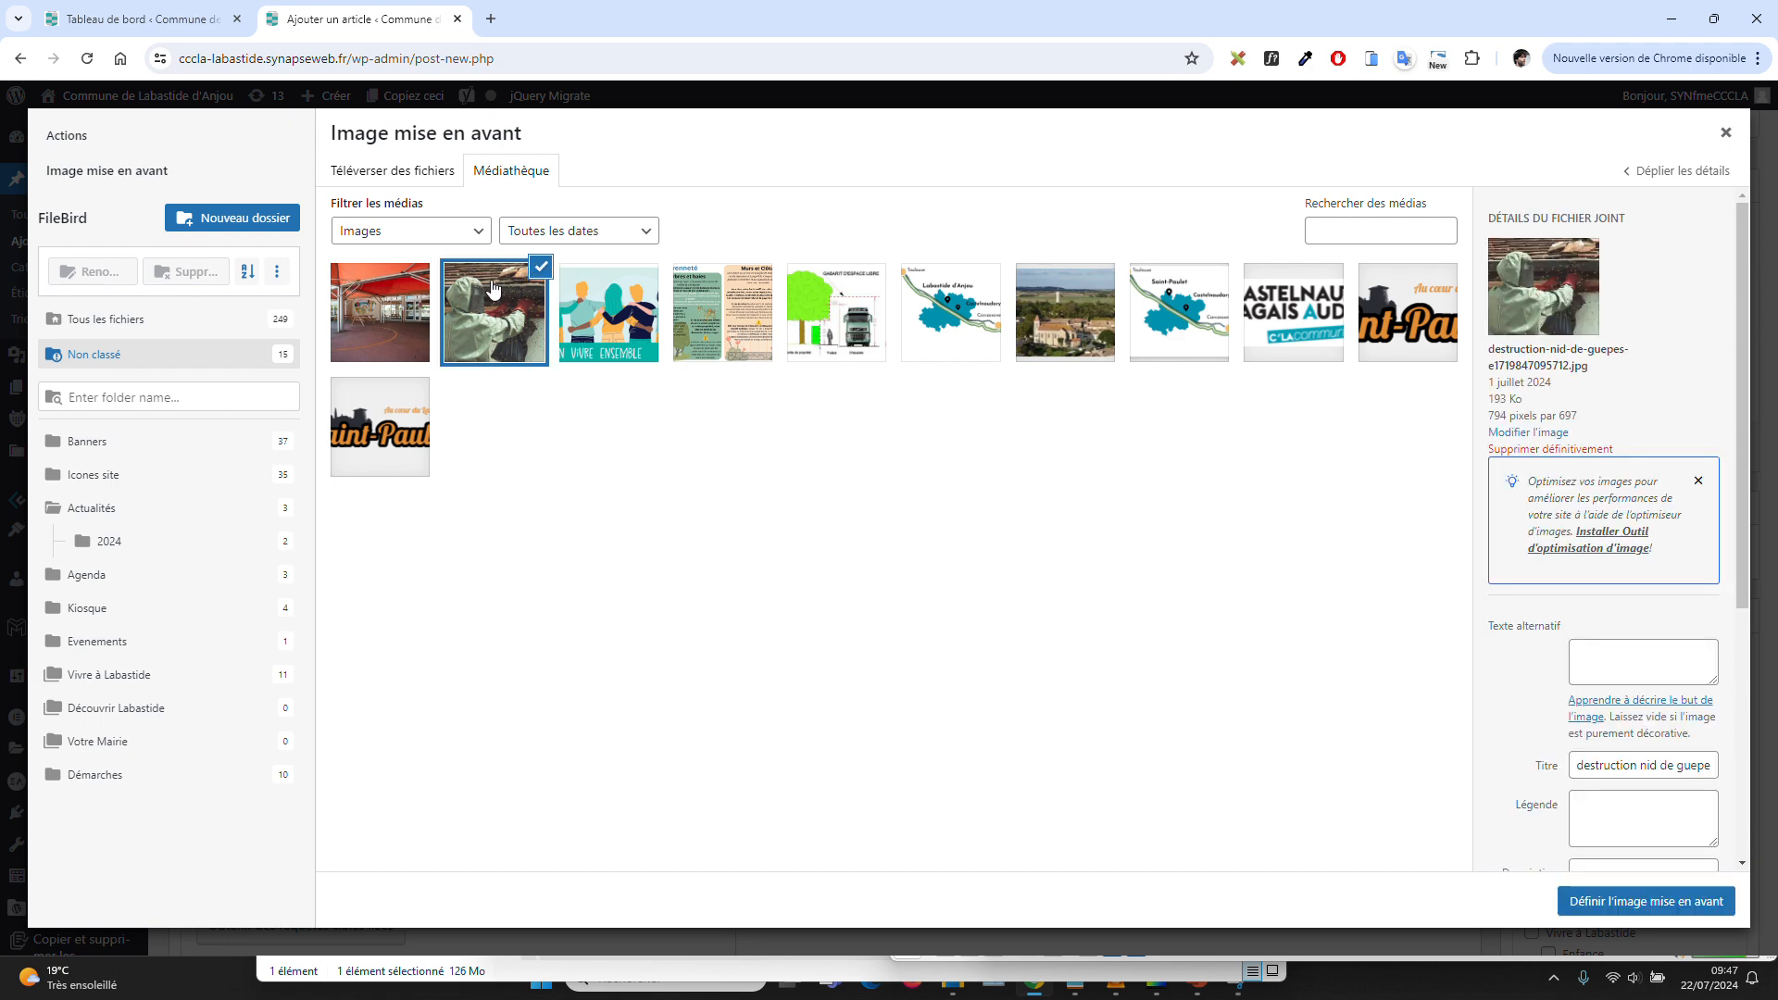
pyautogui.click(618, 317)
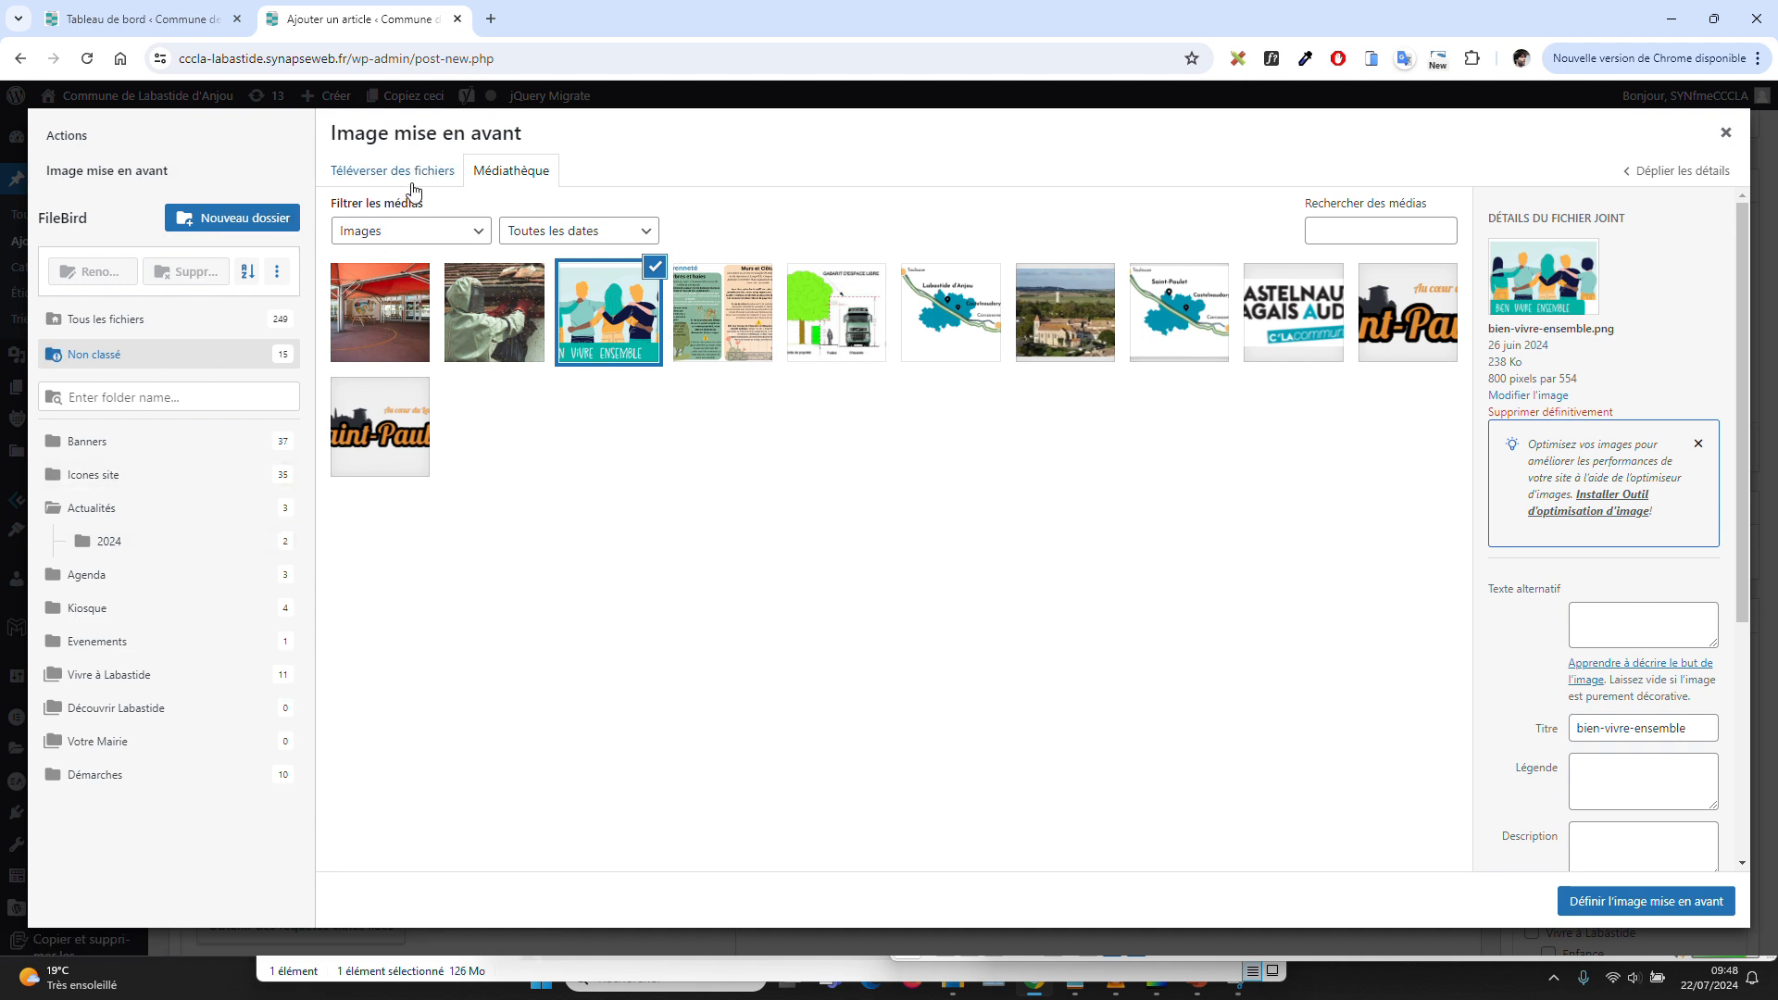
pyautogui.click(122, 548)
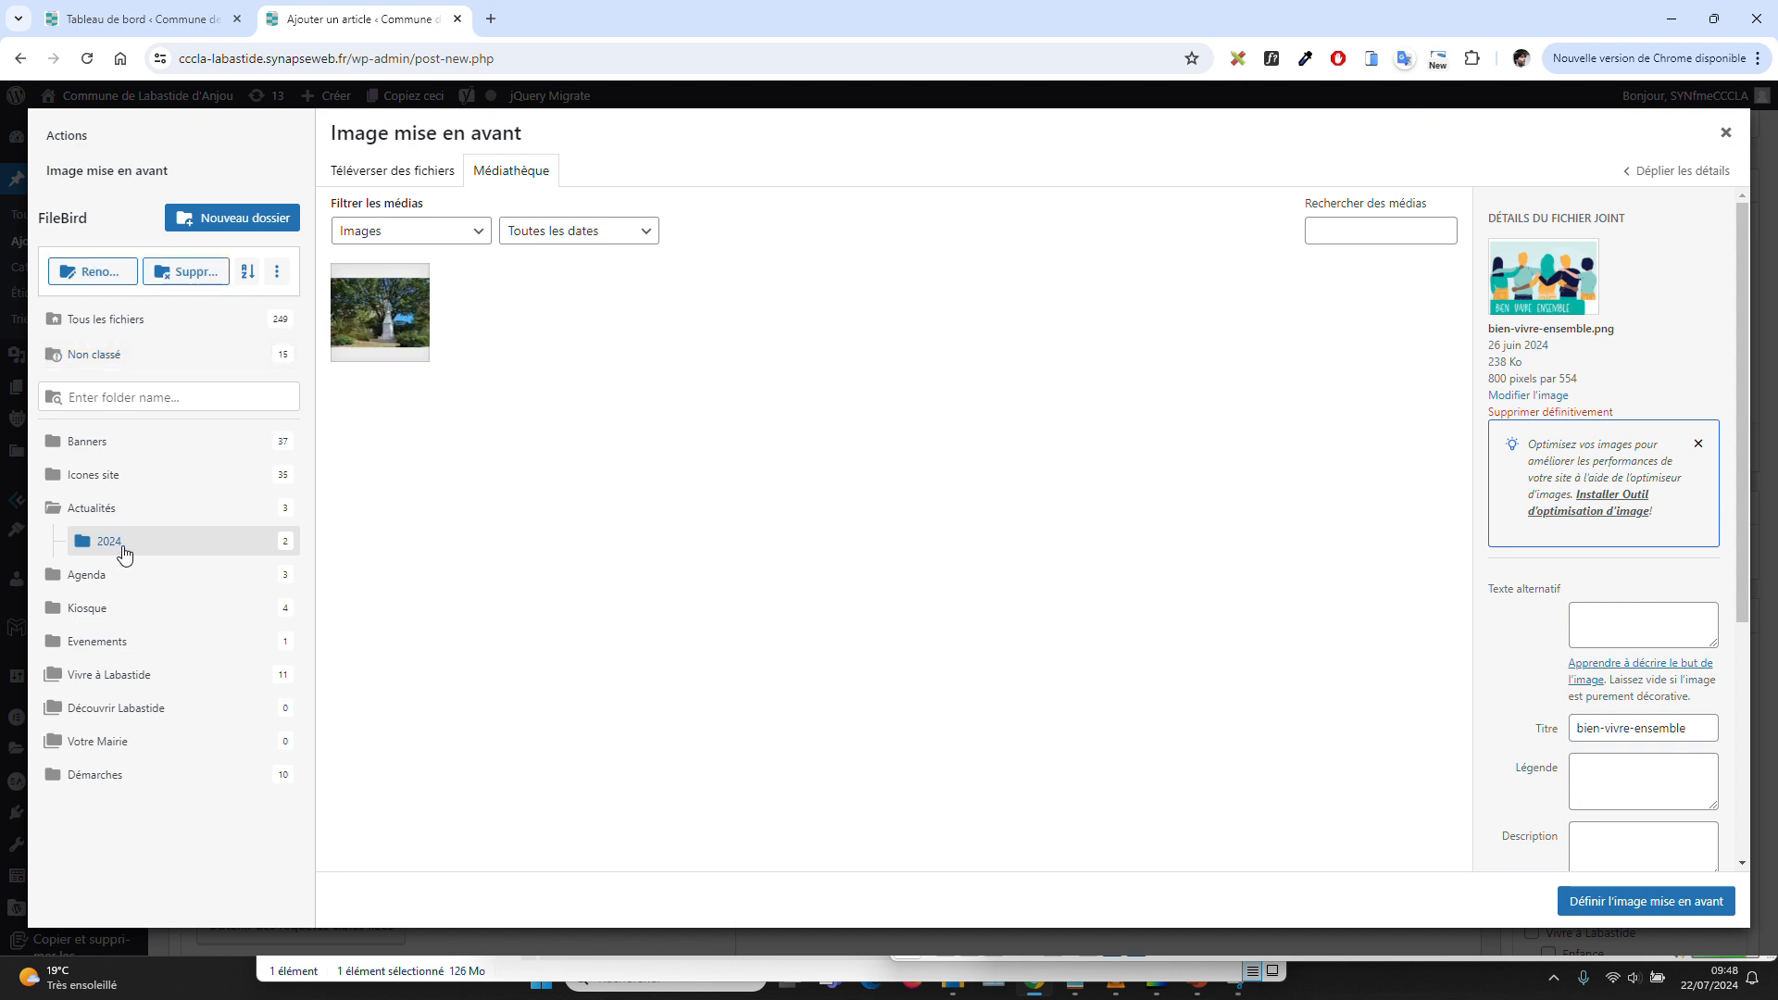
# Upload "fenetre 3.jpg" from the Téléchargements folder into the 2024 media folder.
pyautogui.click(400, 175)
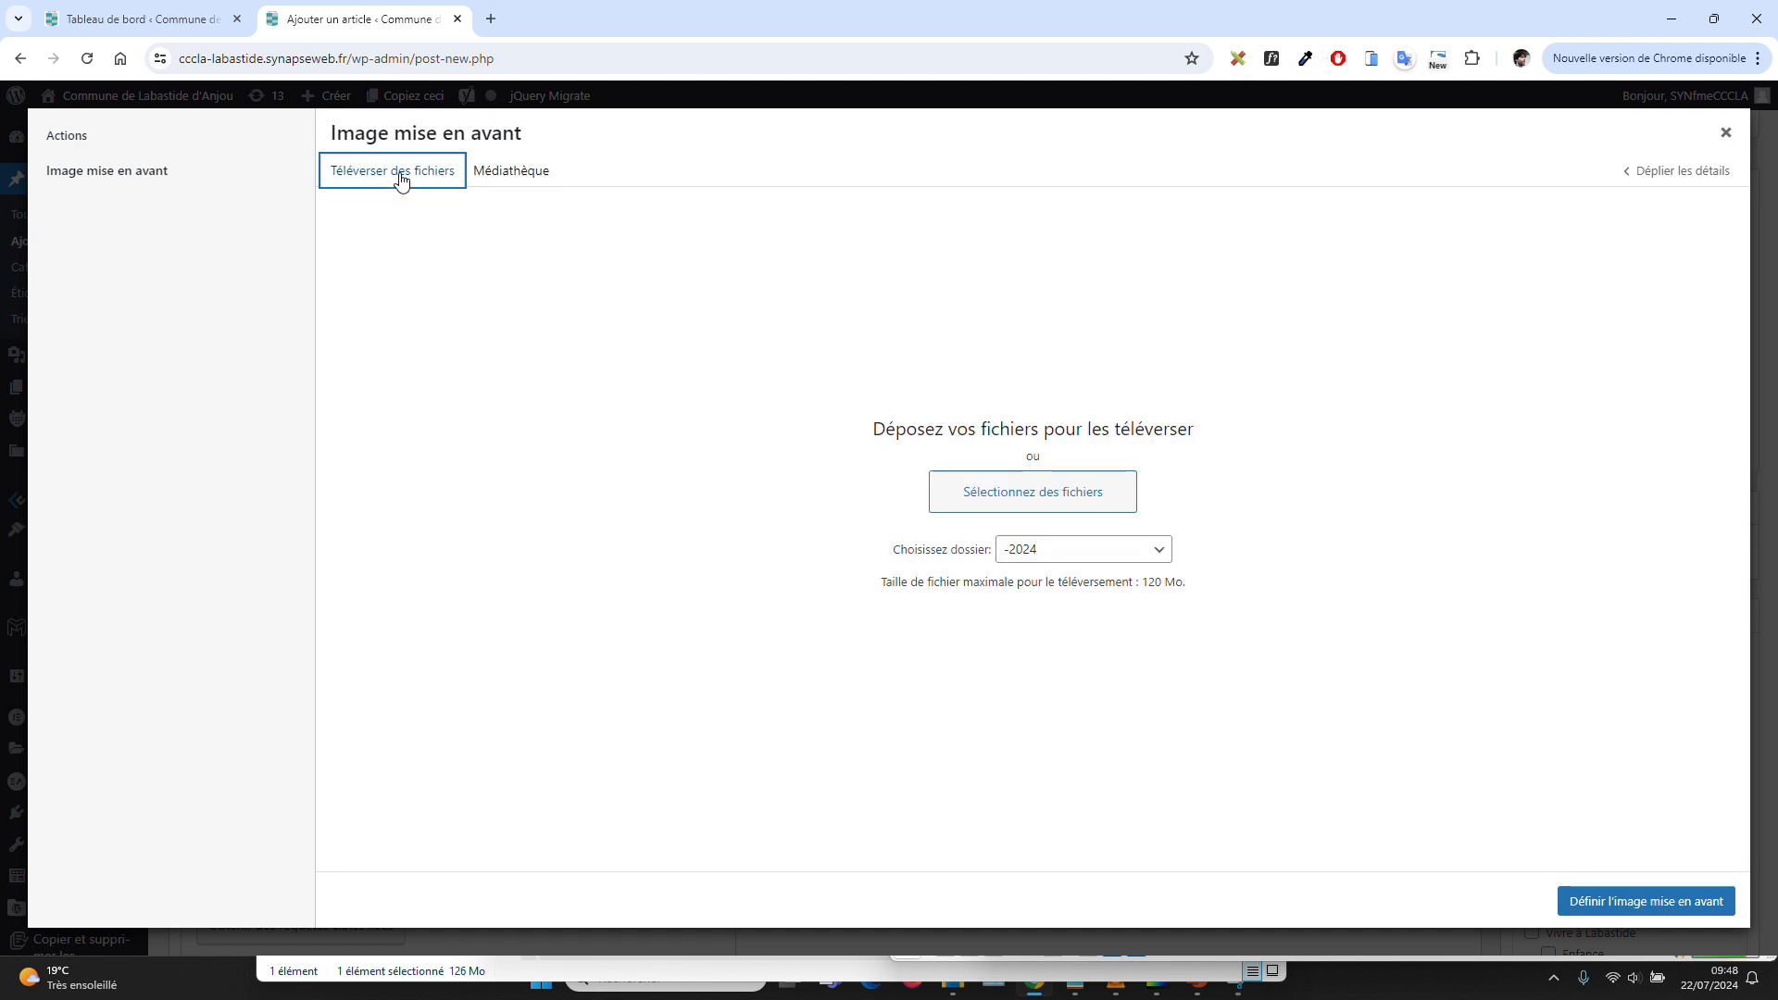
pyautogui.click(1020, 511)
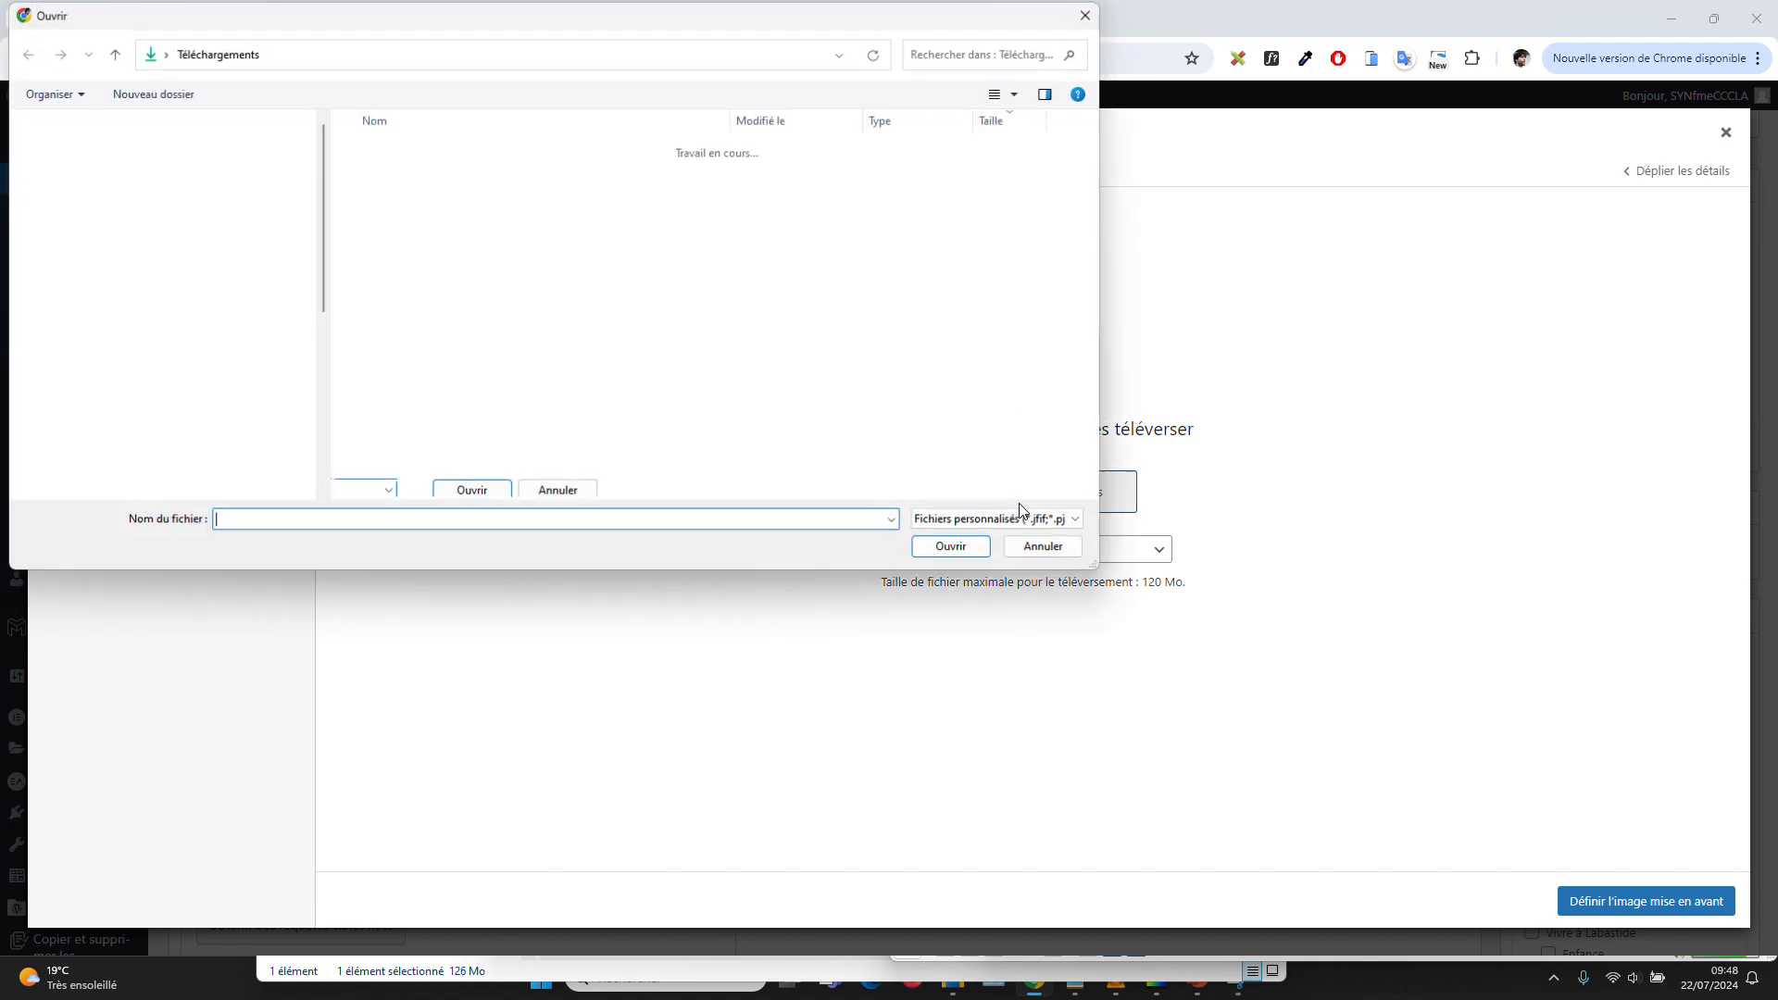
pyautogui.click(432, 278)
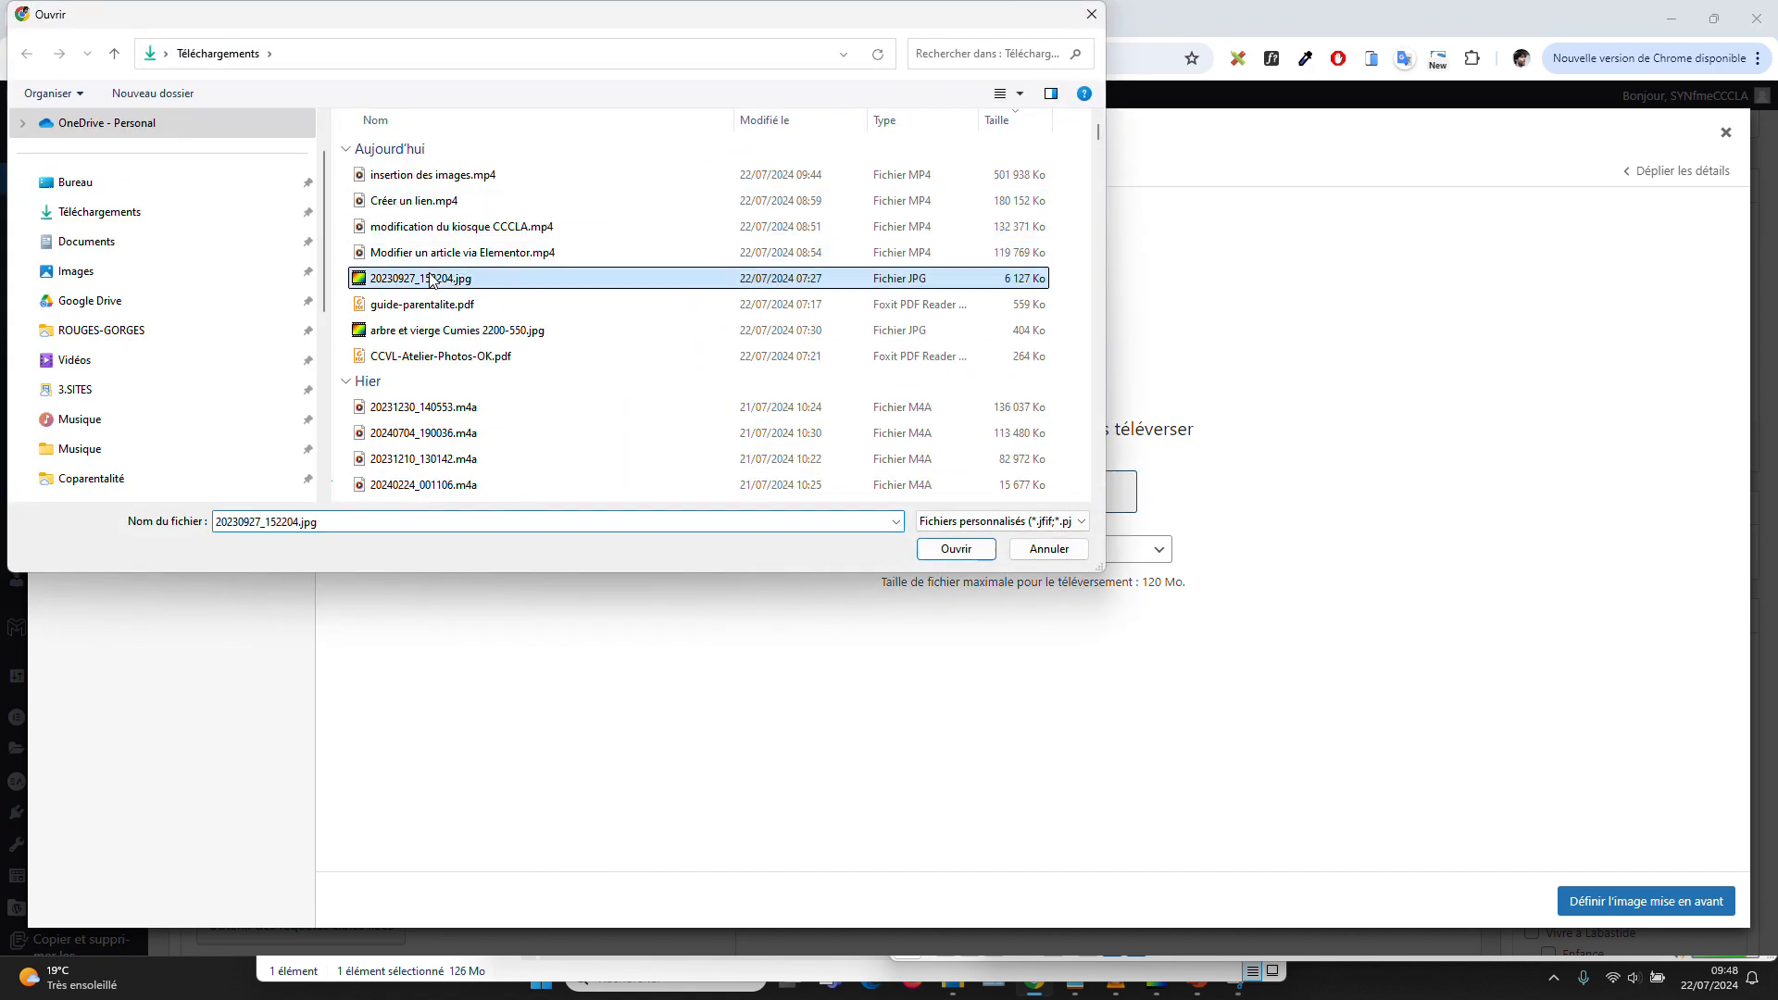
pyautogui.click(440, 330)
pyautogui.scroll(-3, 458, 356)
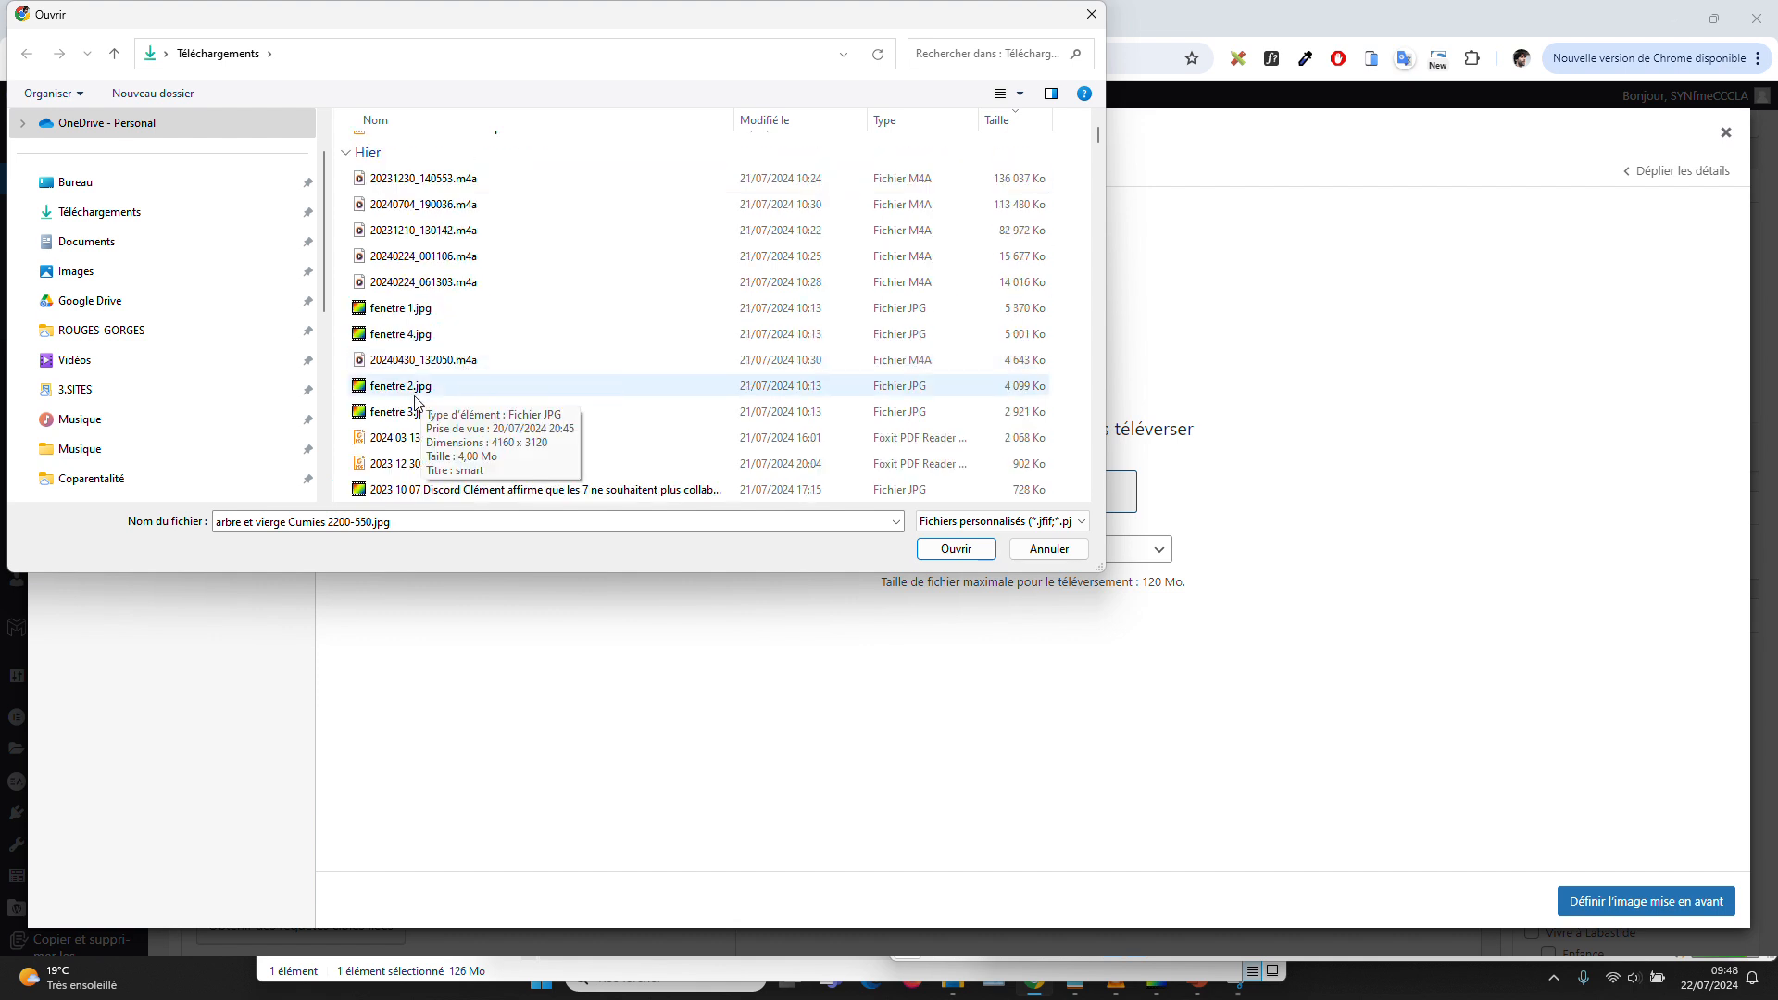
pyautogui.click(435, 387)
pyautogui.click(471, 414)
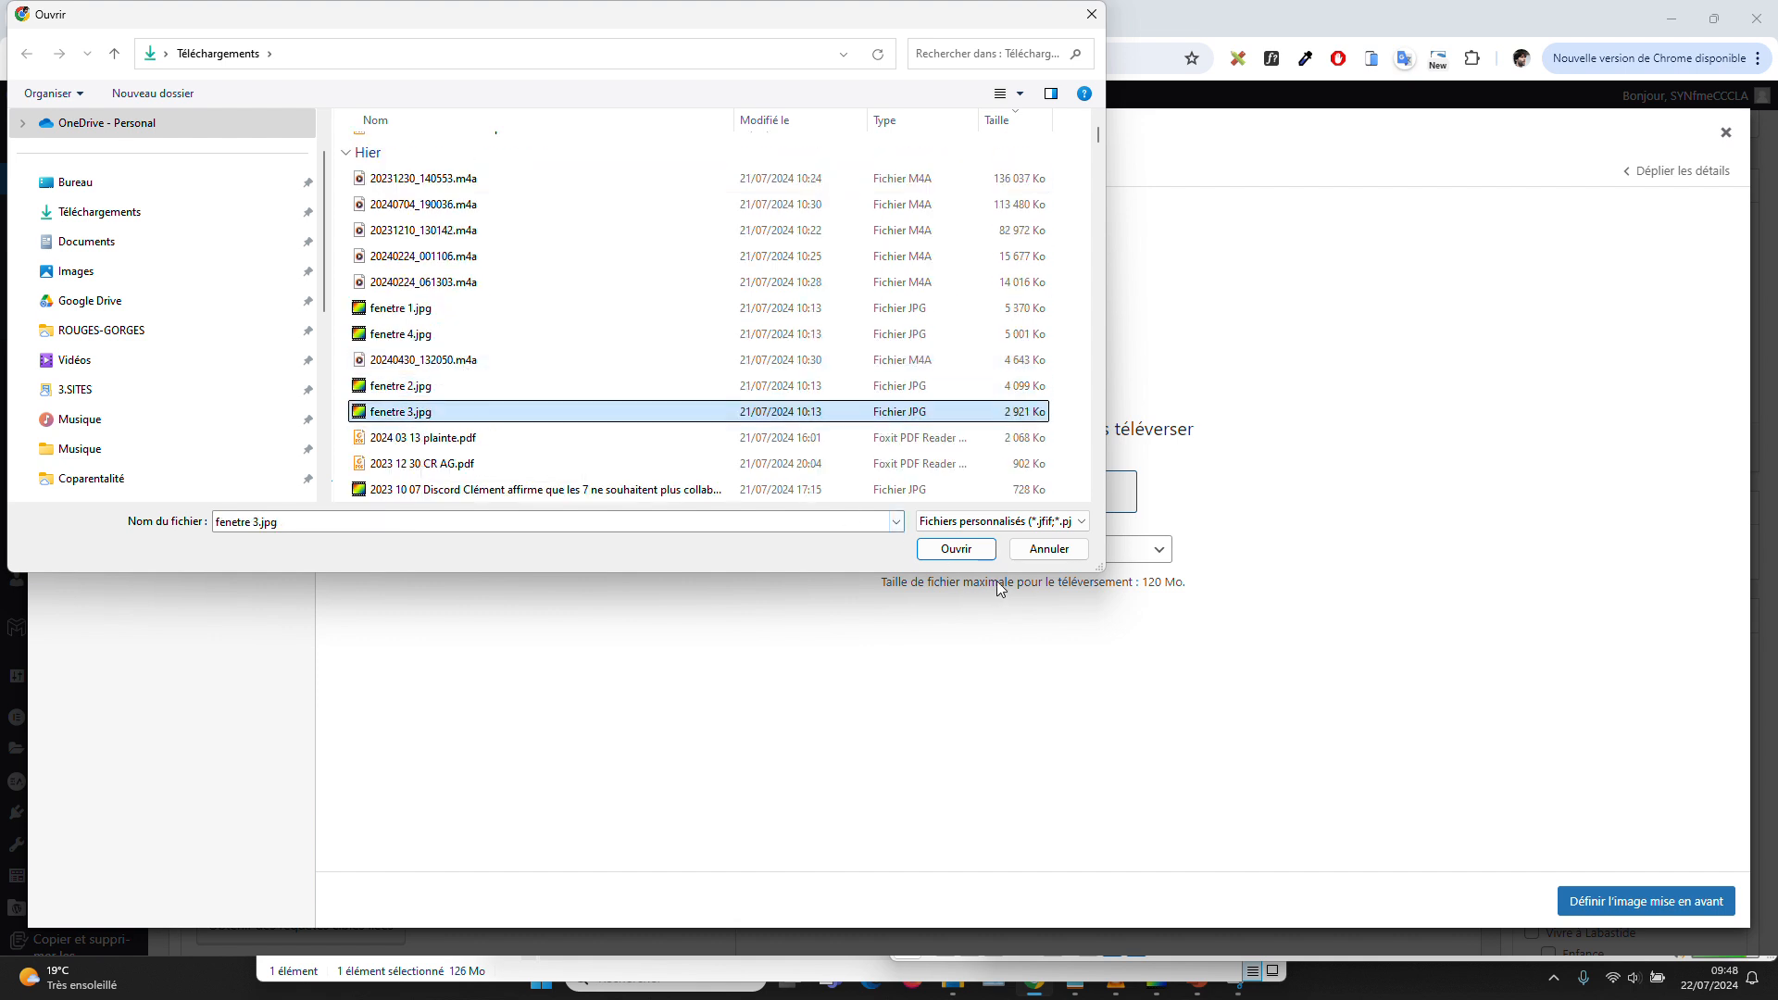
pyautogui.click(567, 491)
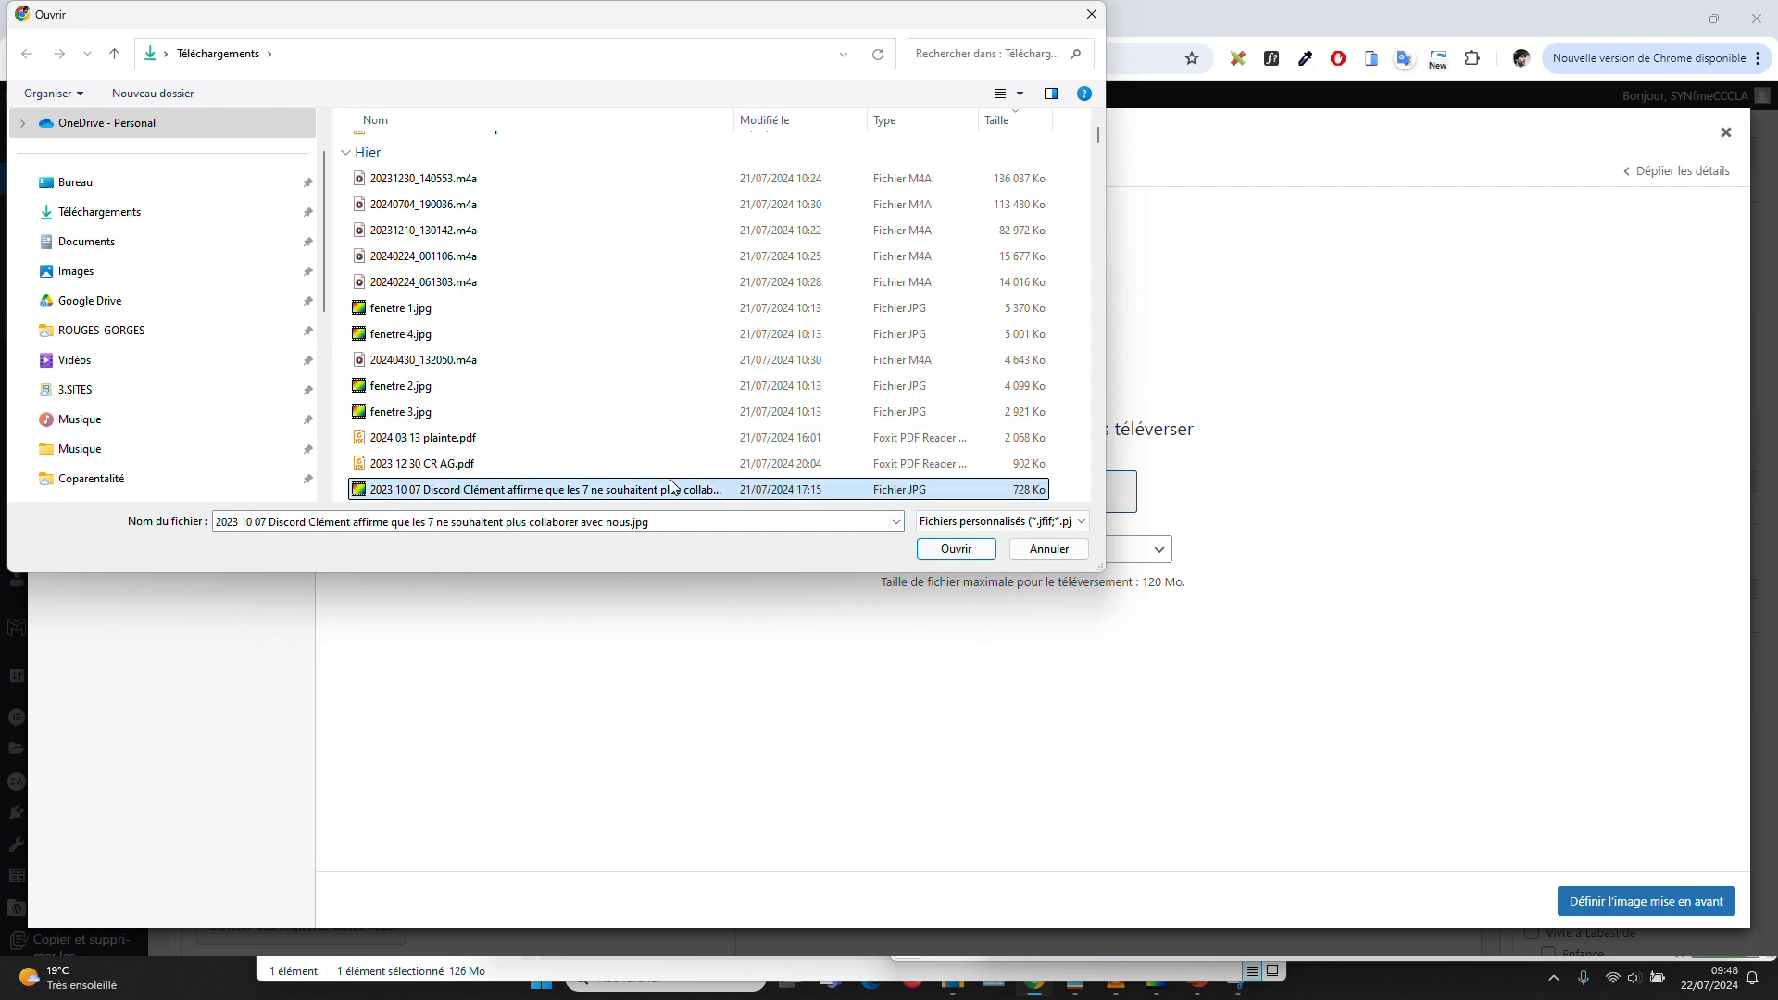
pyautogui.scroll(-4, 674, 452)
pyautogui.scroll(5, 674, 435)
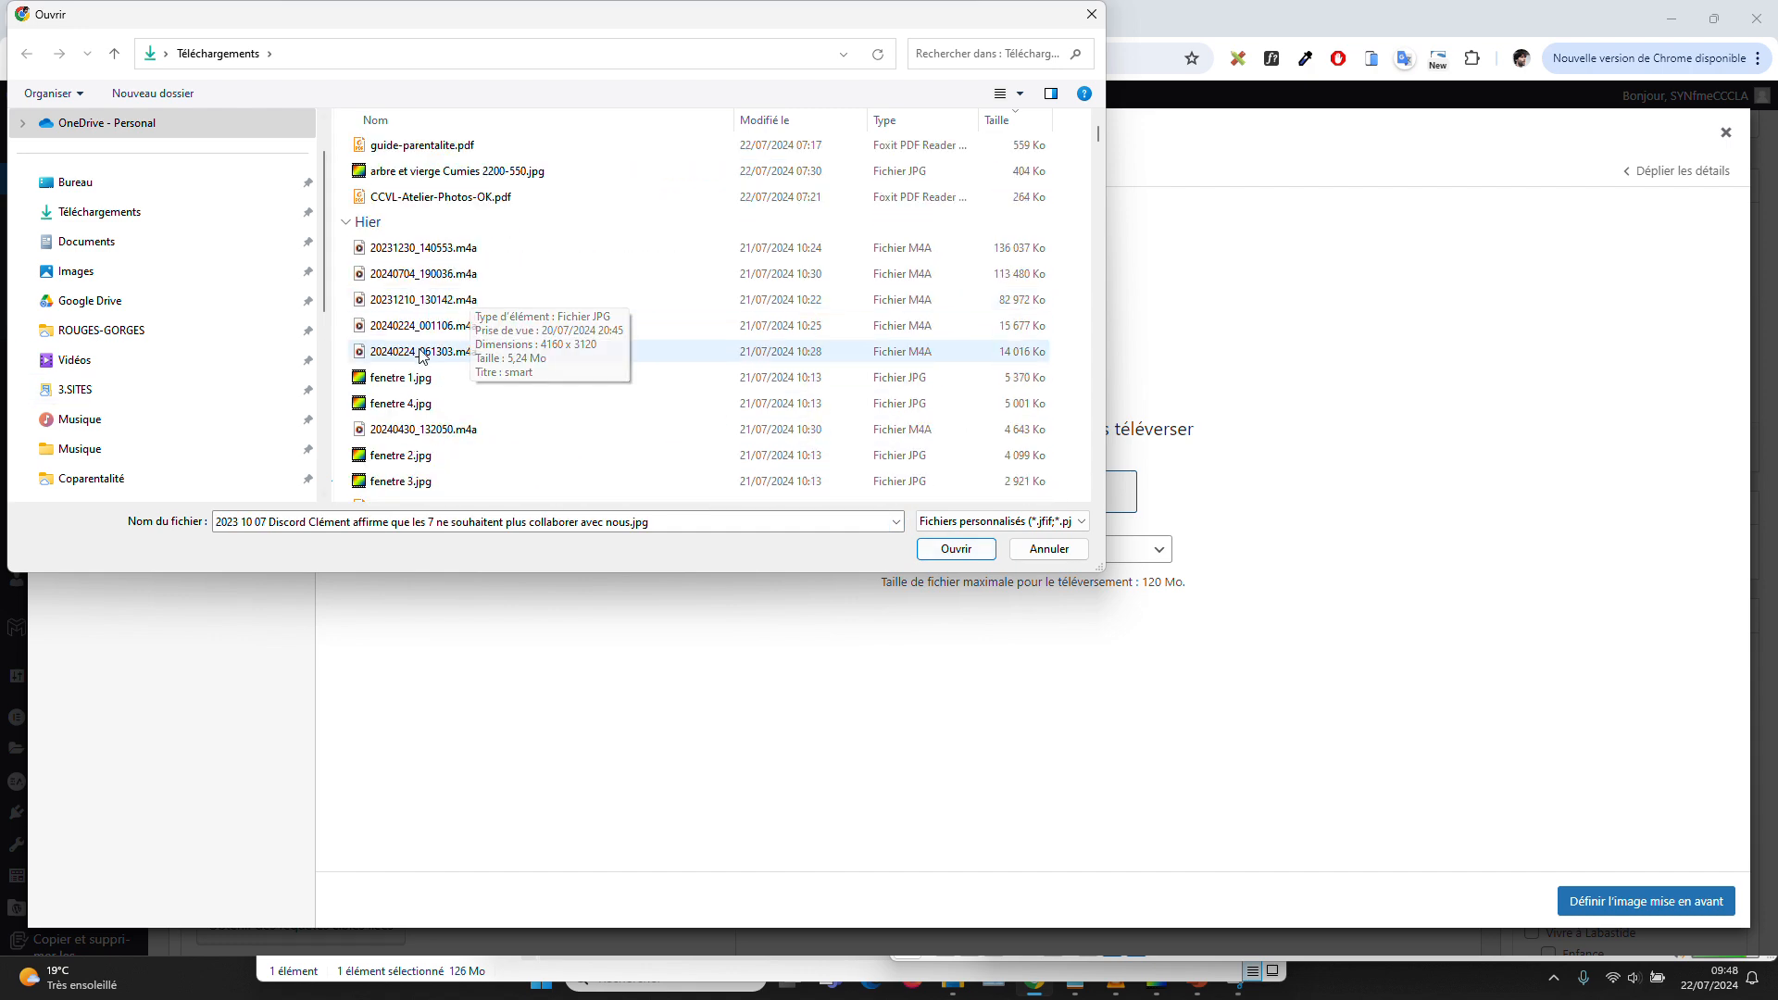
pyautogui.click(482, 481)
pyautogui.click(969, 559)
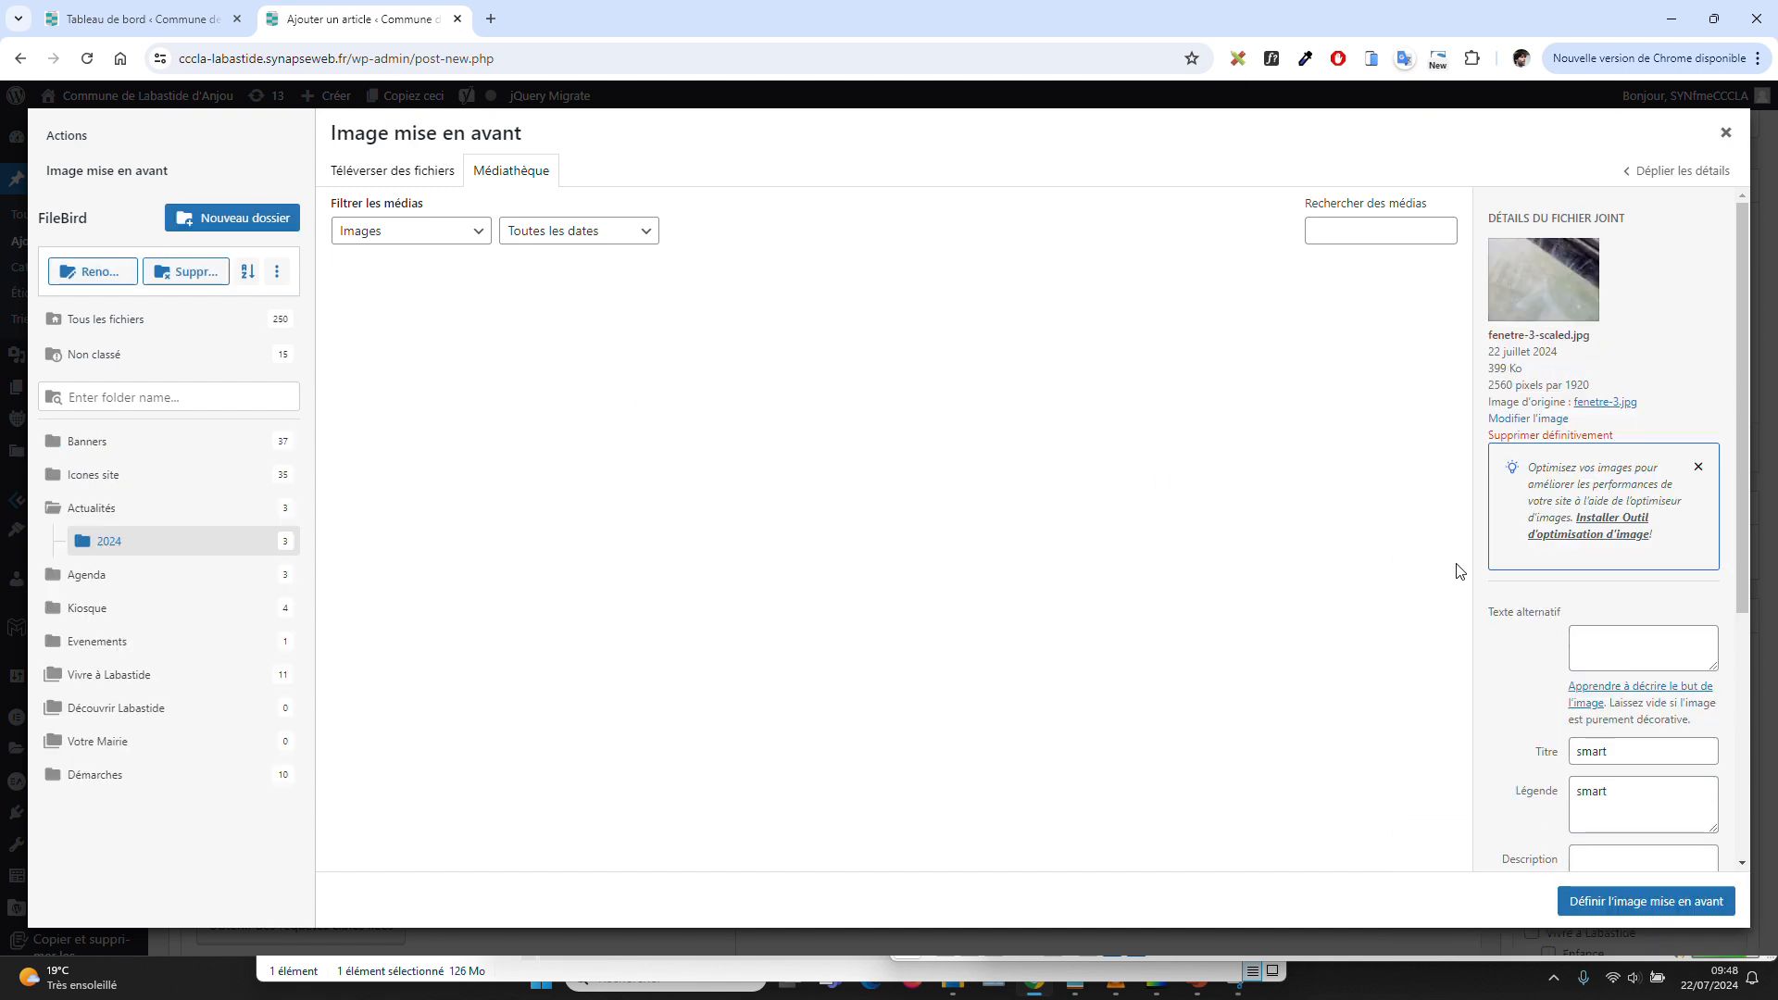
# Set the uploaded fenetre-3 image as the article's featured image and save the article as a draft.
pyautogui.scroll(-3, 1674, 668)
pyautogui.scroll(-3, 1674, 669)
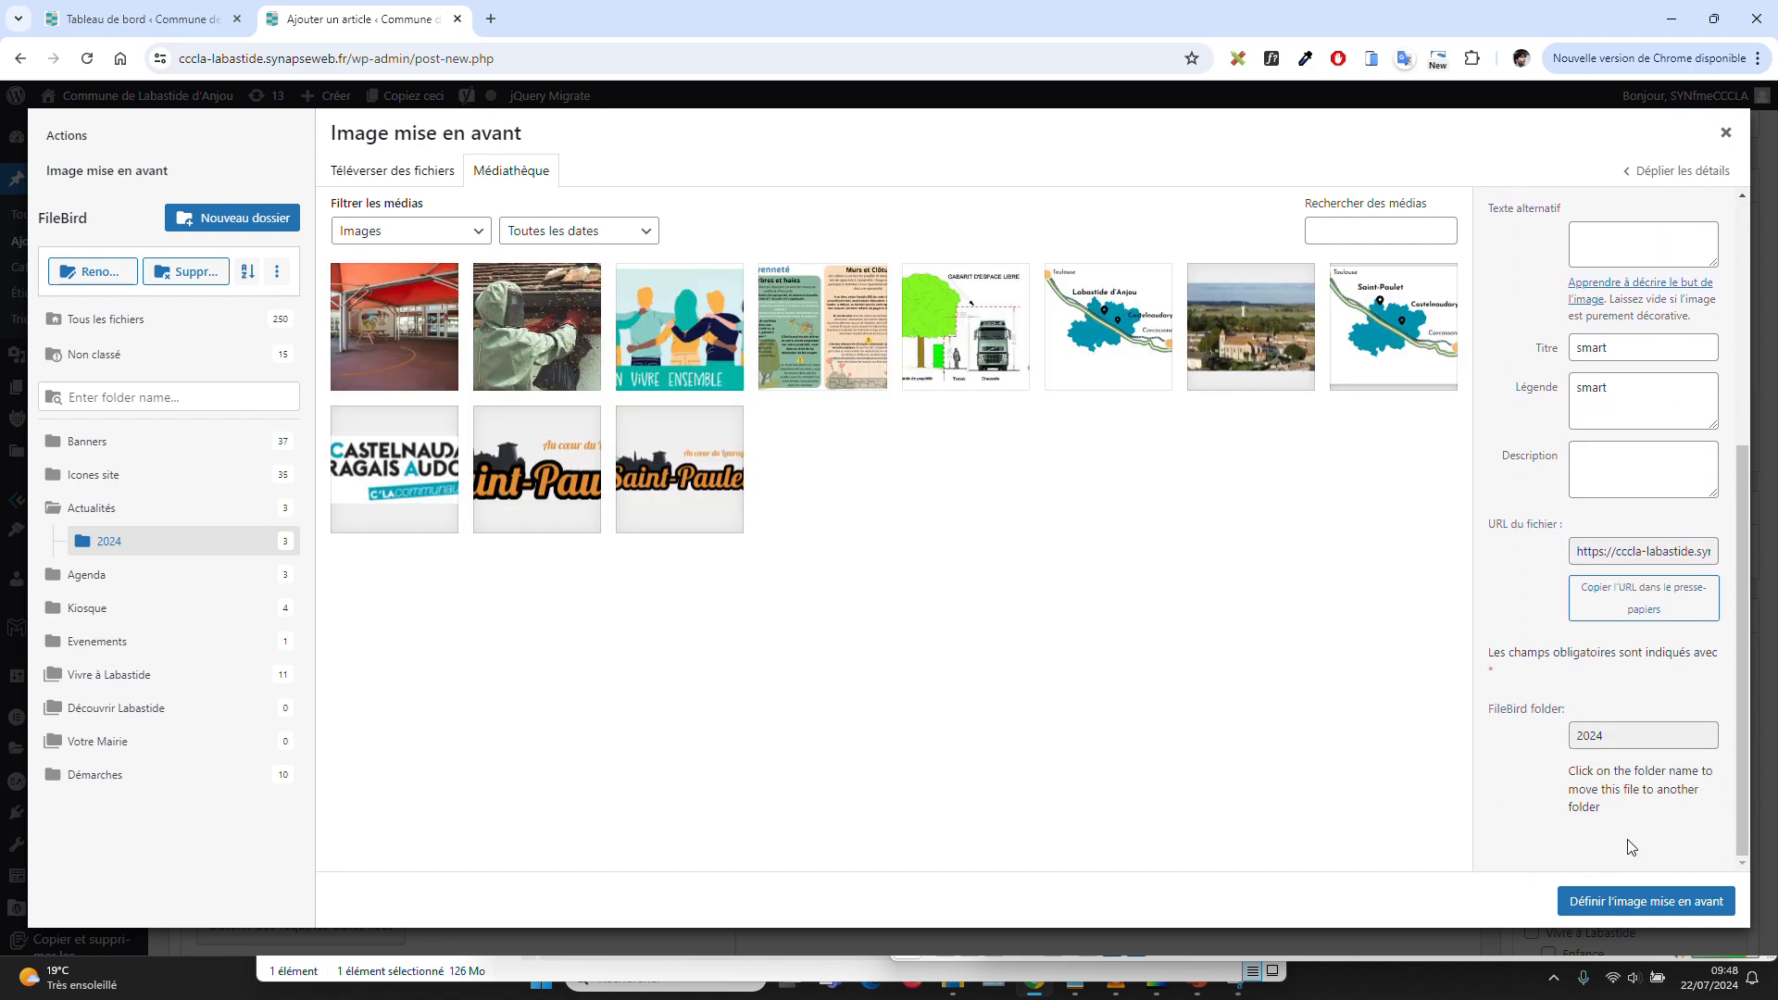
pyautogui.click(1623, 902)
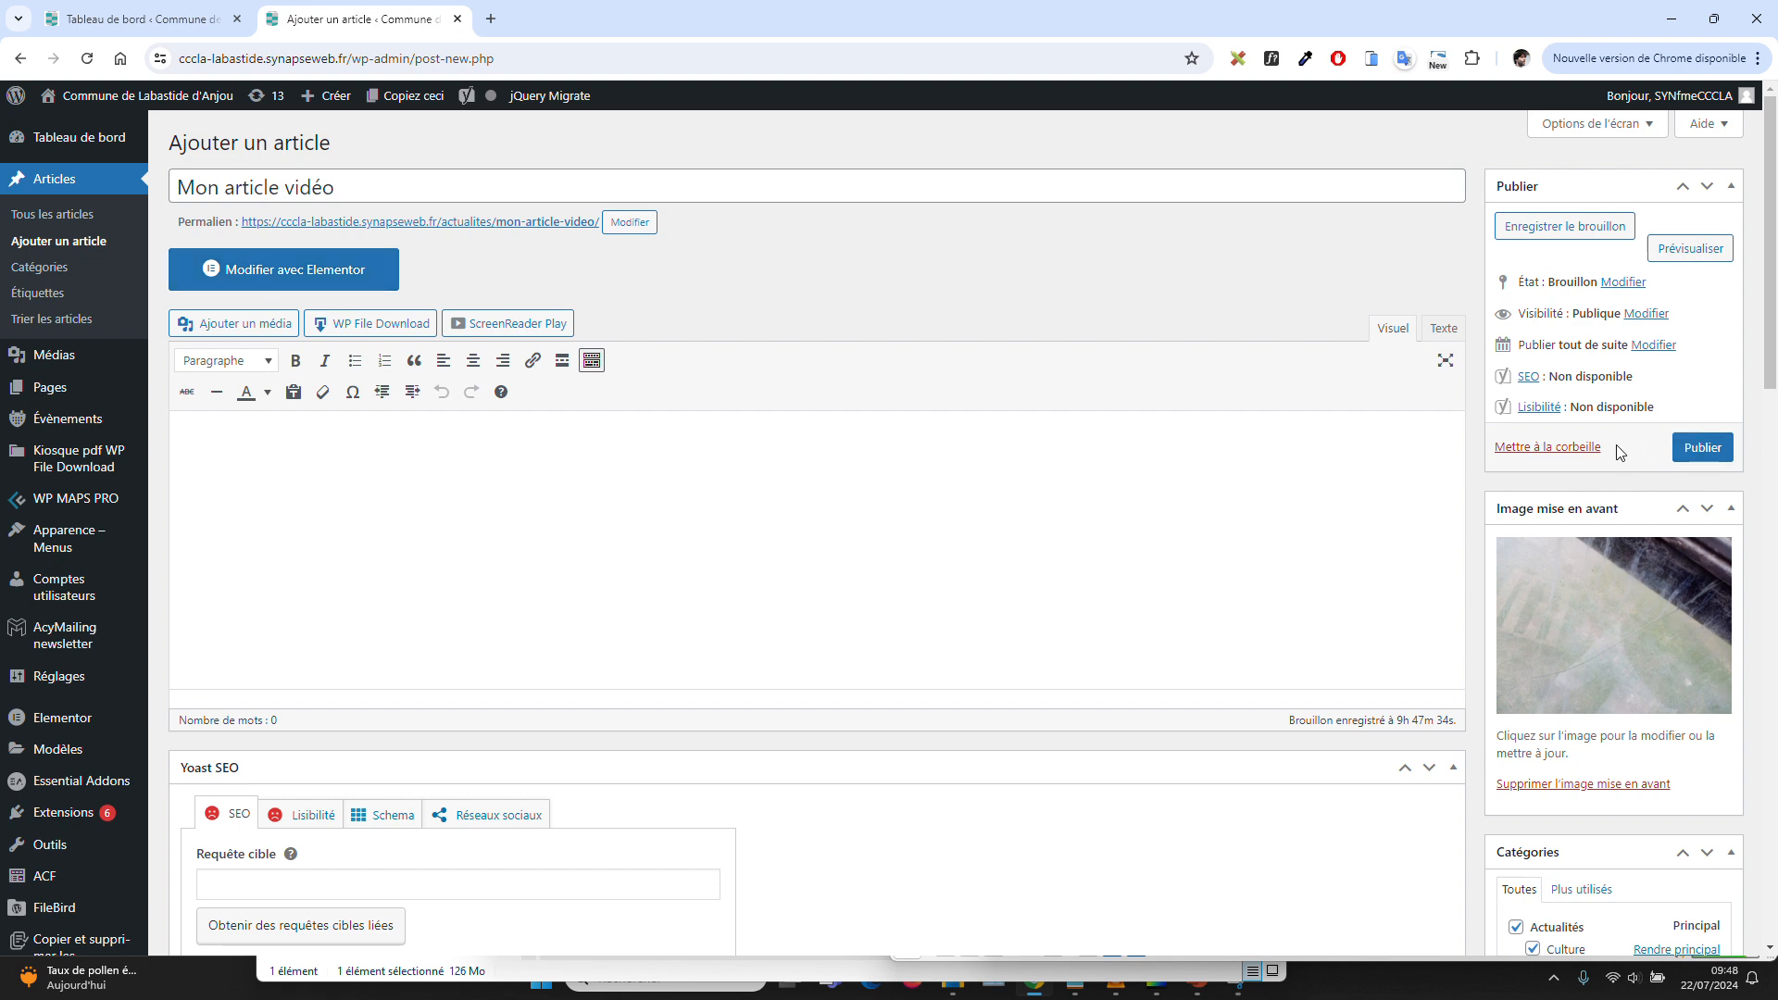
pyautogui.click(1574, 228)
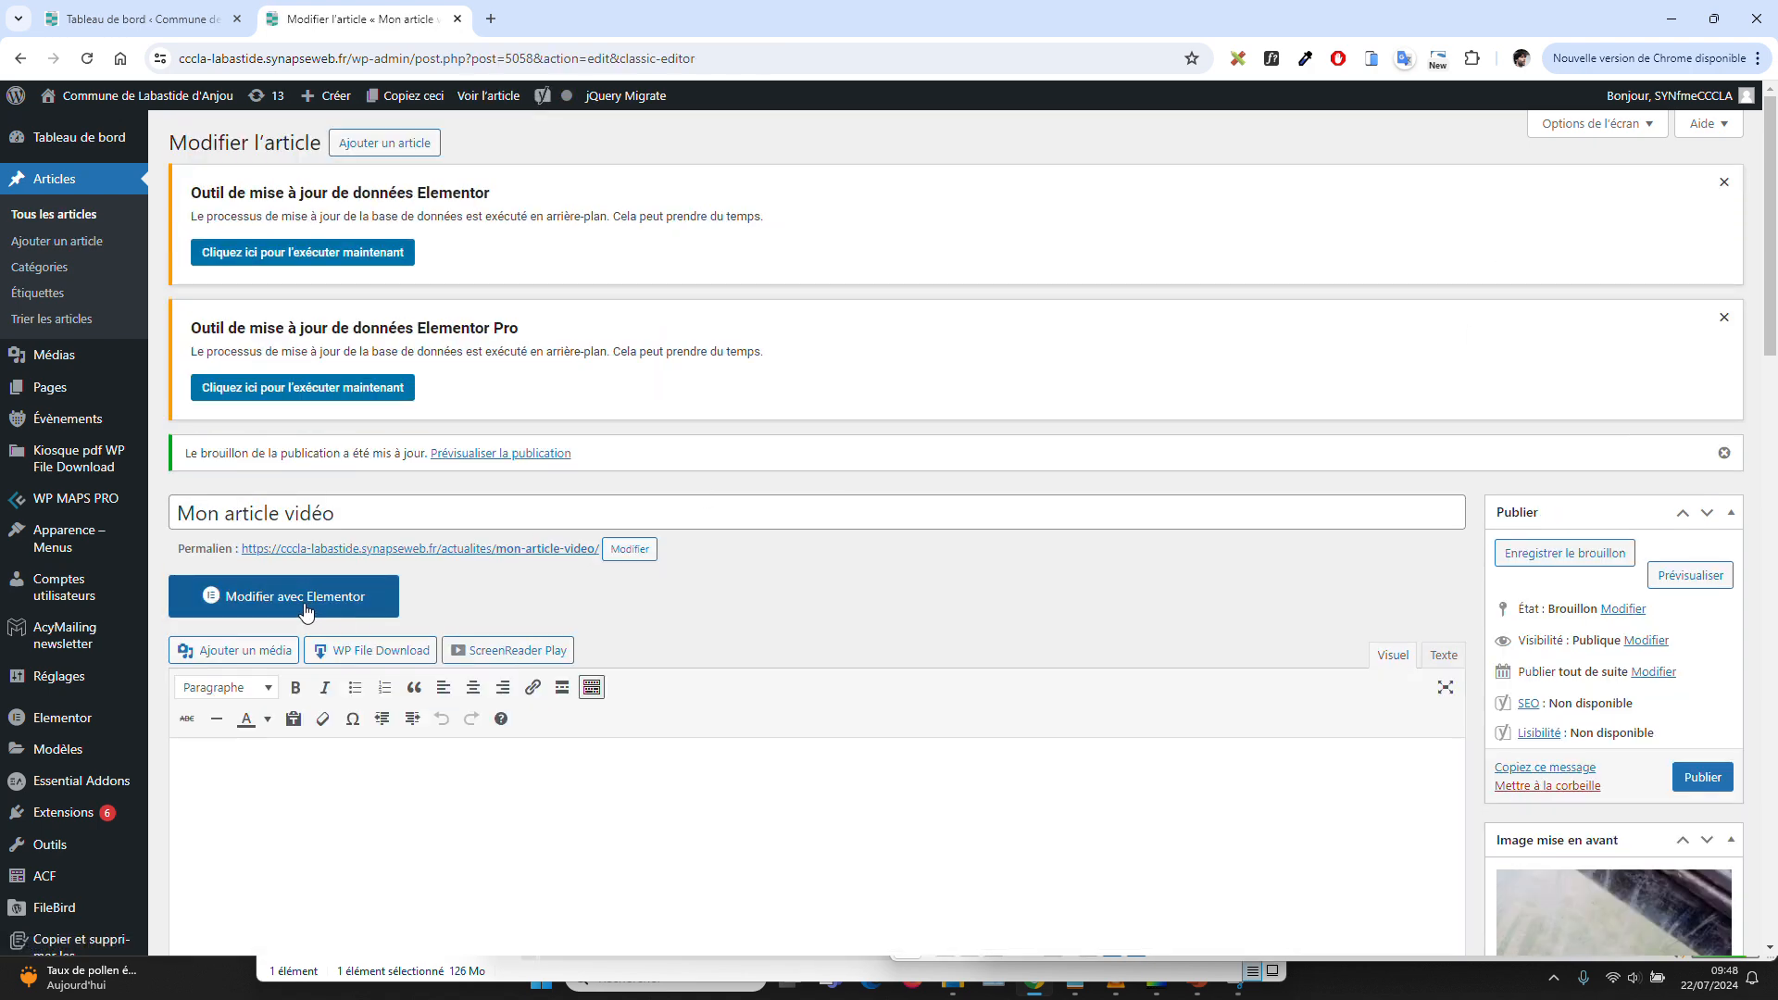
# Open the article in Elementor and insert the saved template "1-Modele article 2 colonnes", applying its settings too.
pyautogui.click(306, 600)
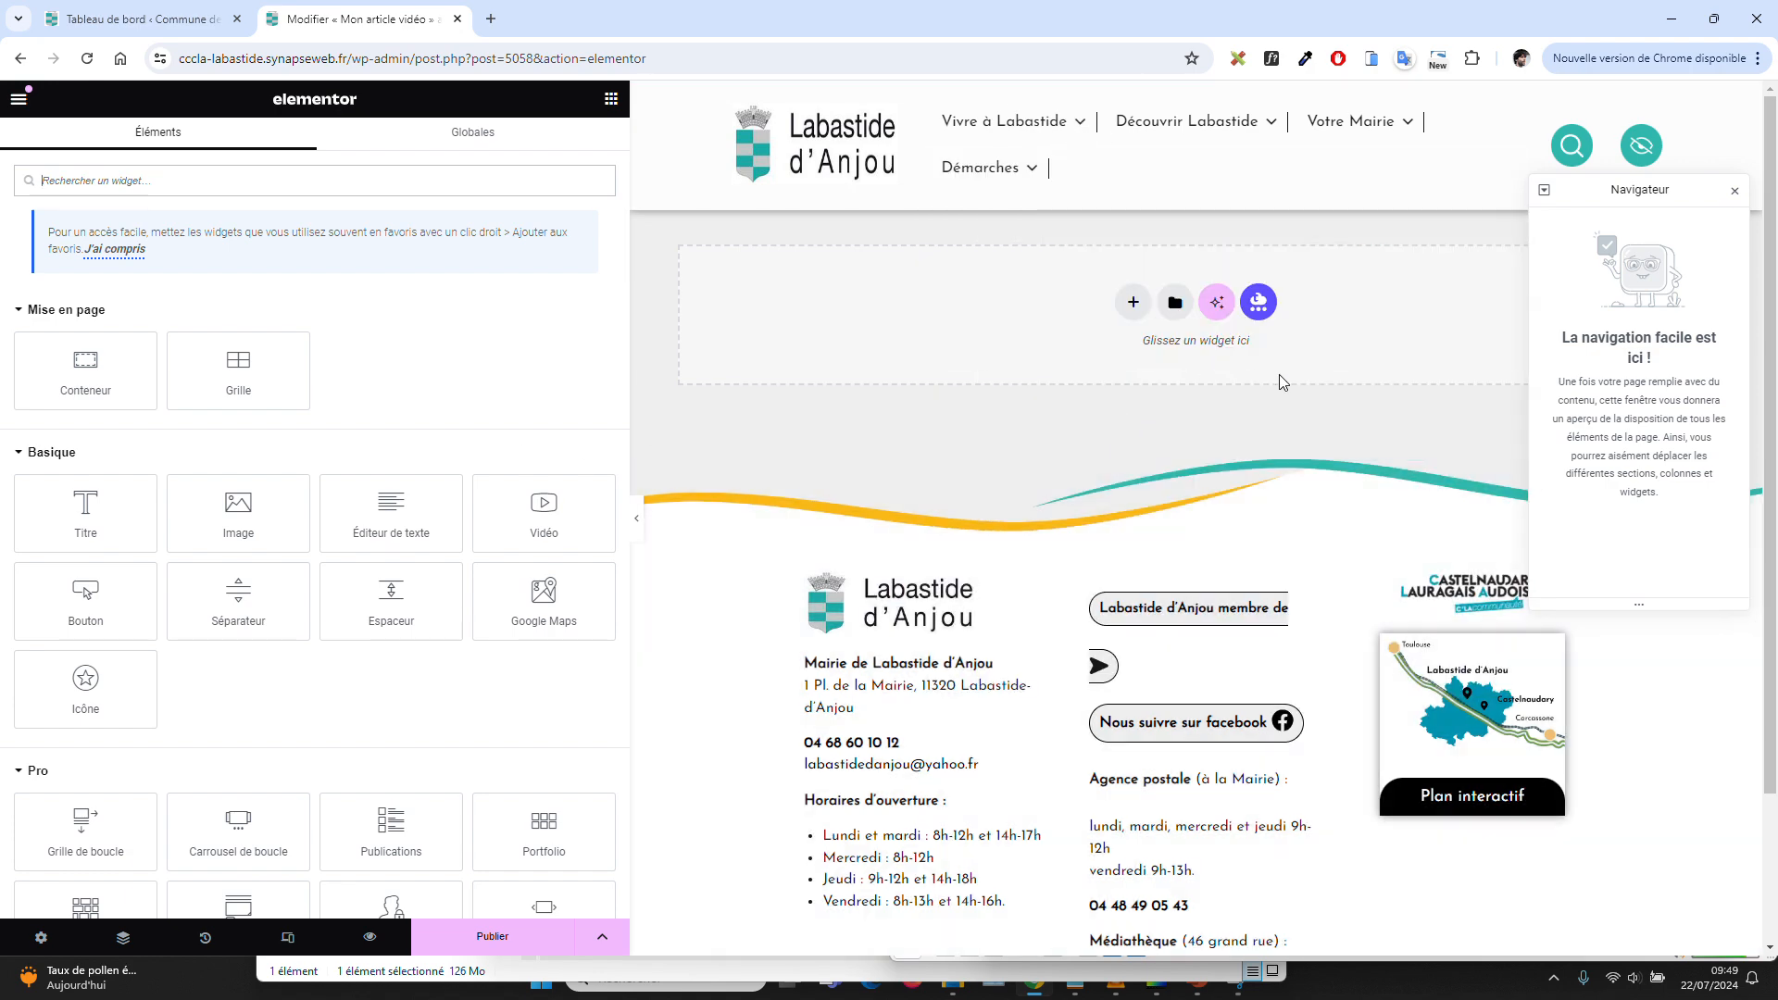
pyautogui.click(1175, 304)
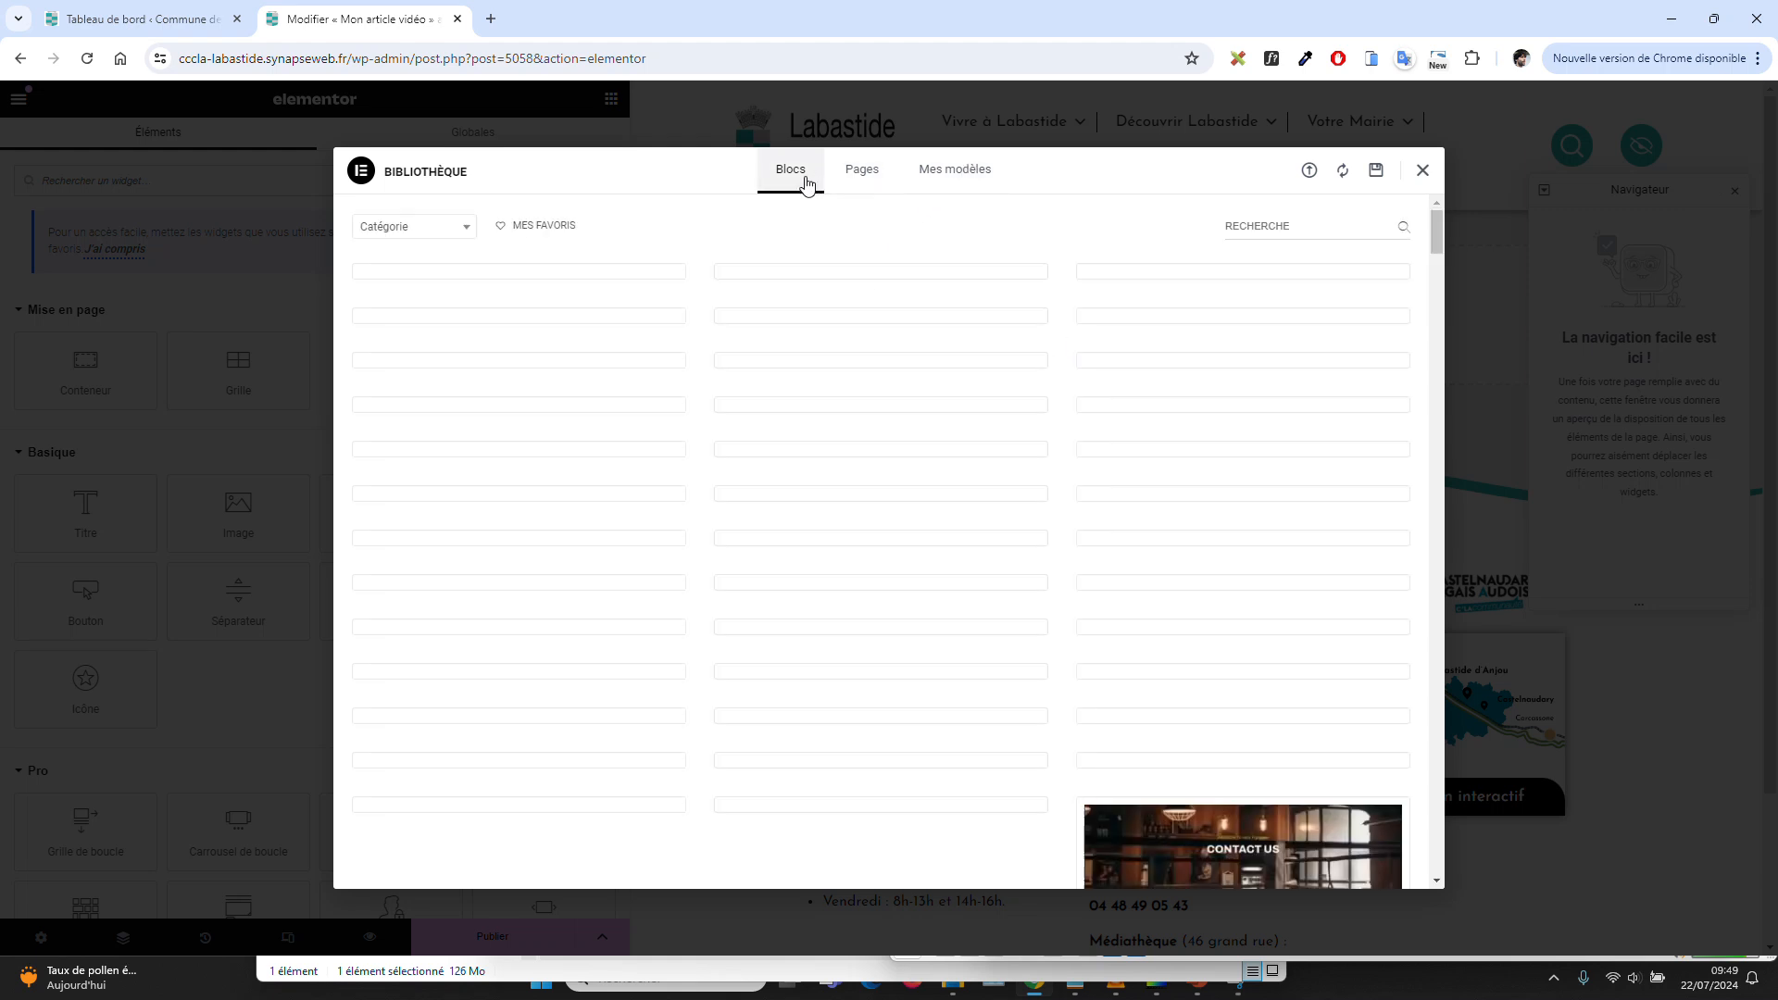
pyautogui.click(956, 190)
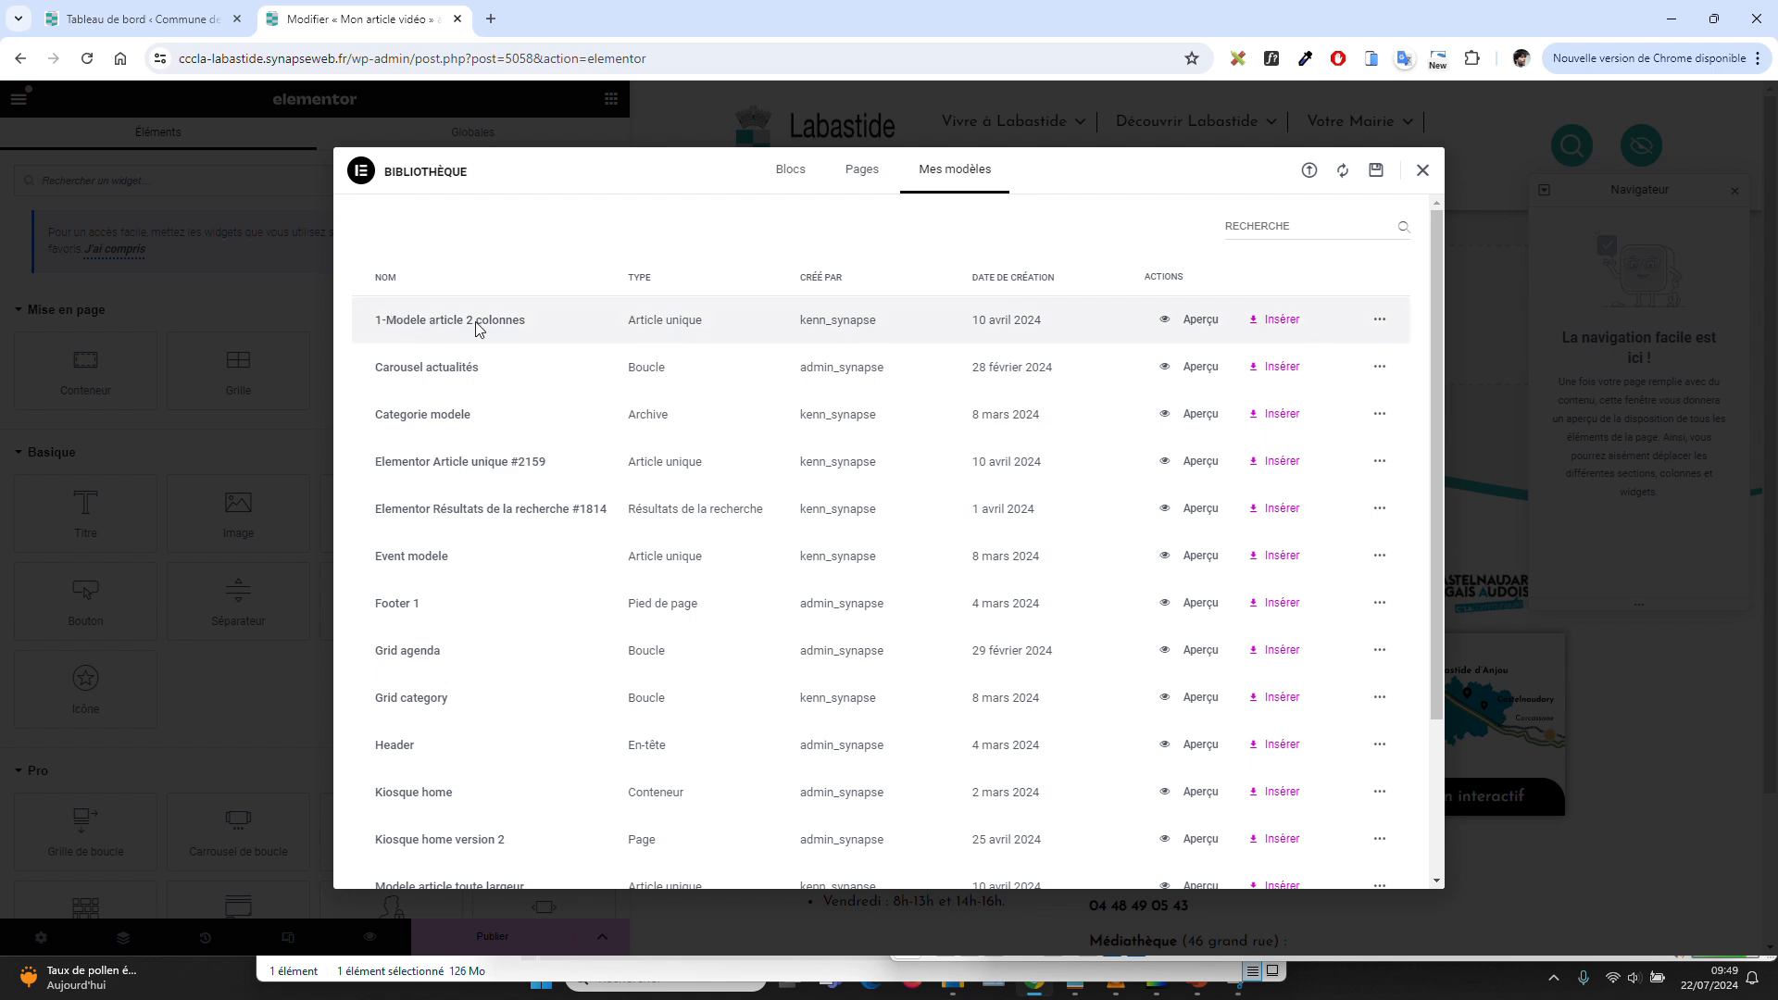
pyautogui.click(1283, 322)
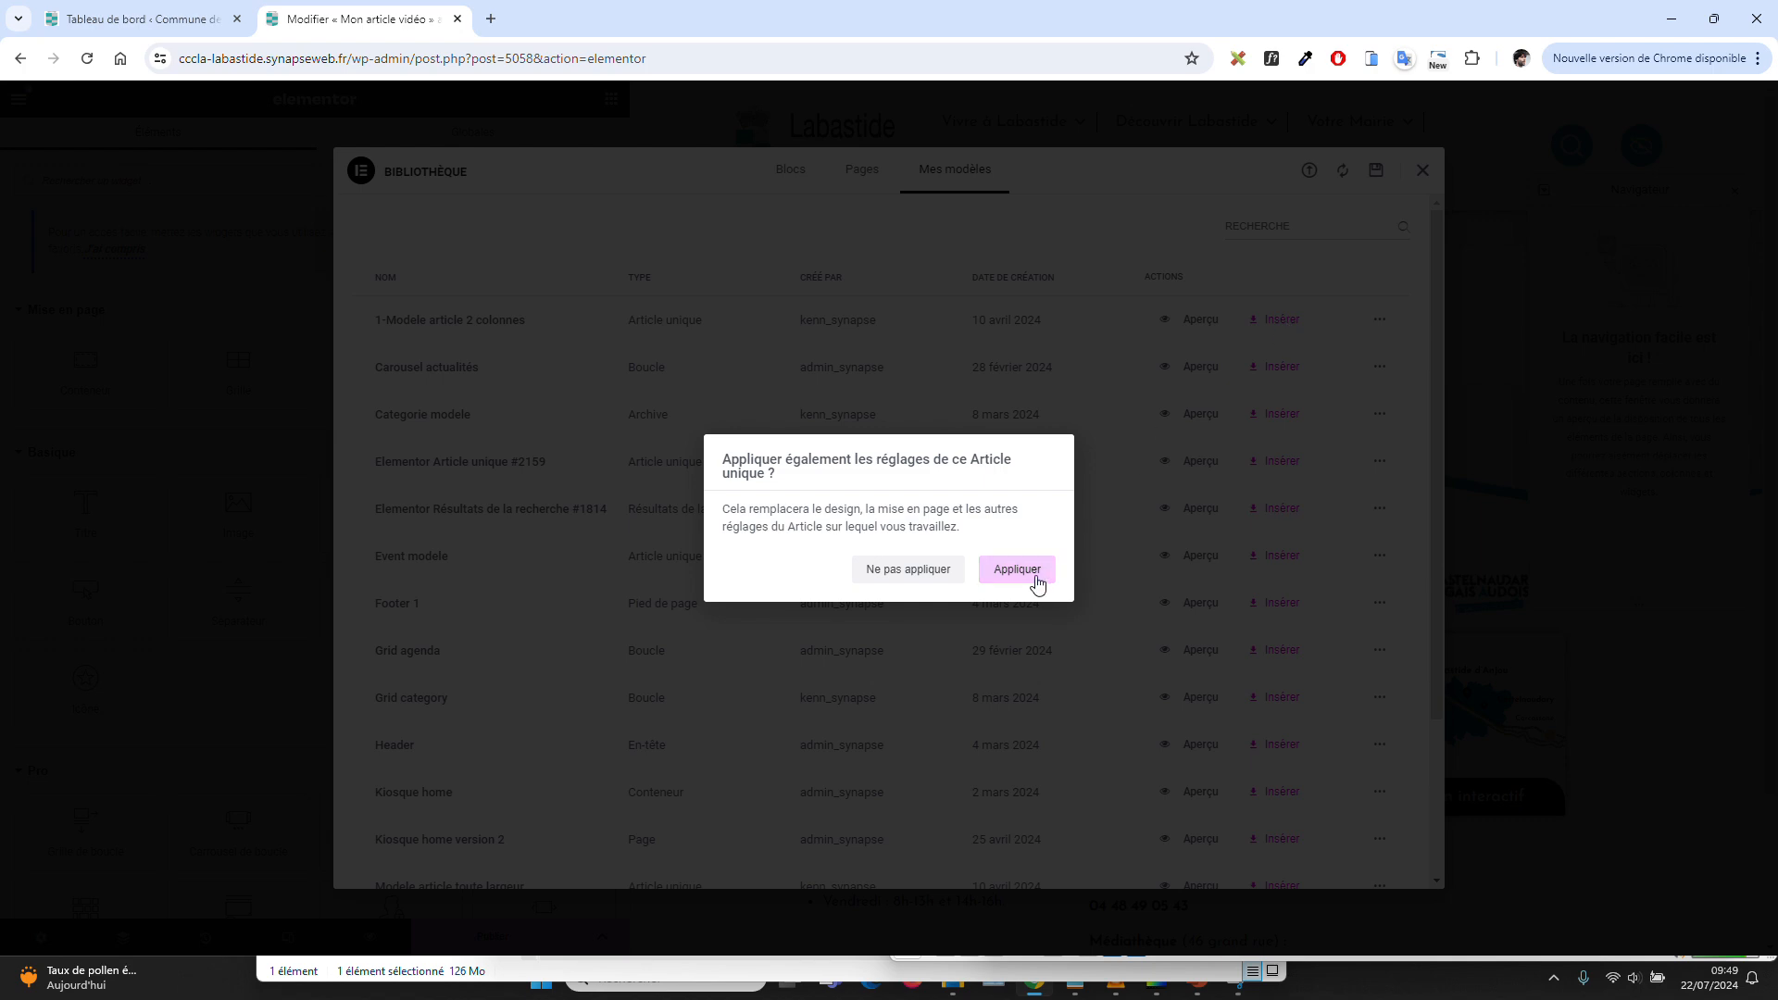
pyautogui.click(1013, 576)
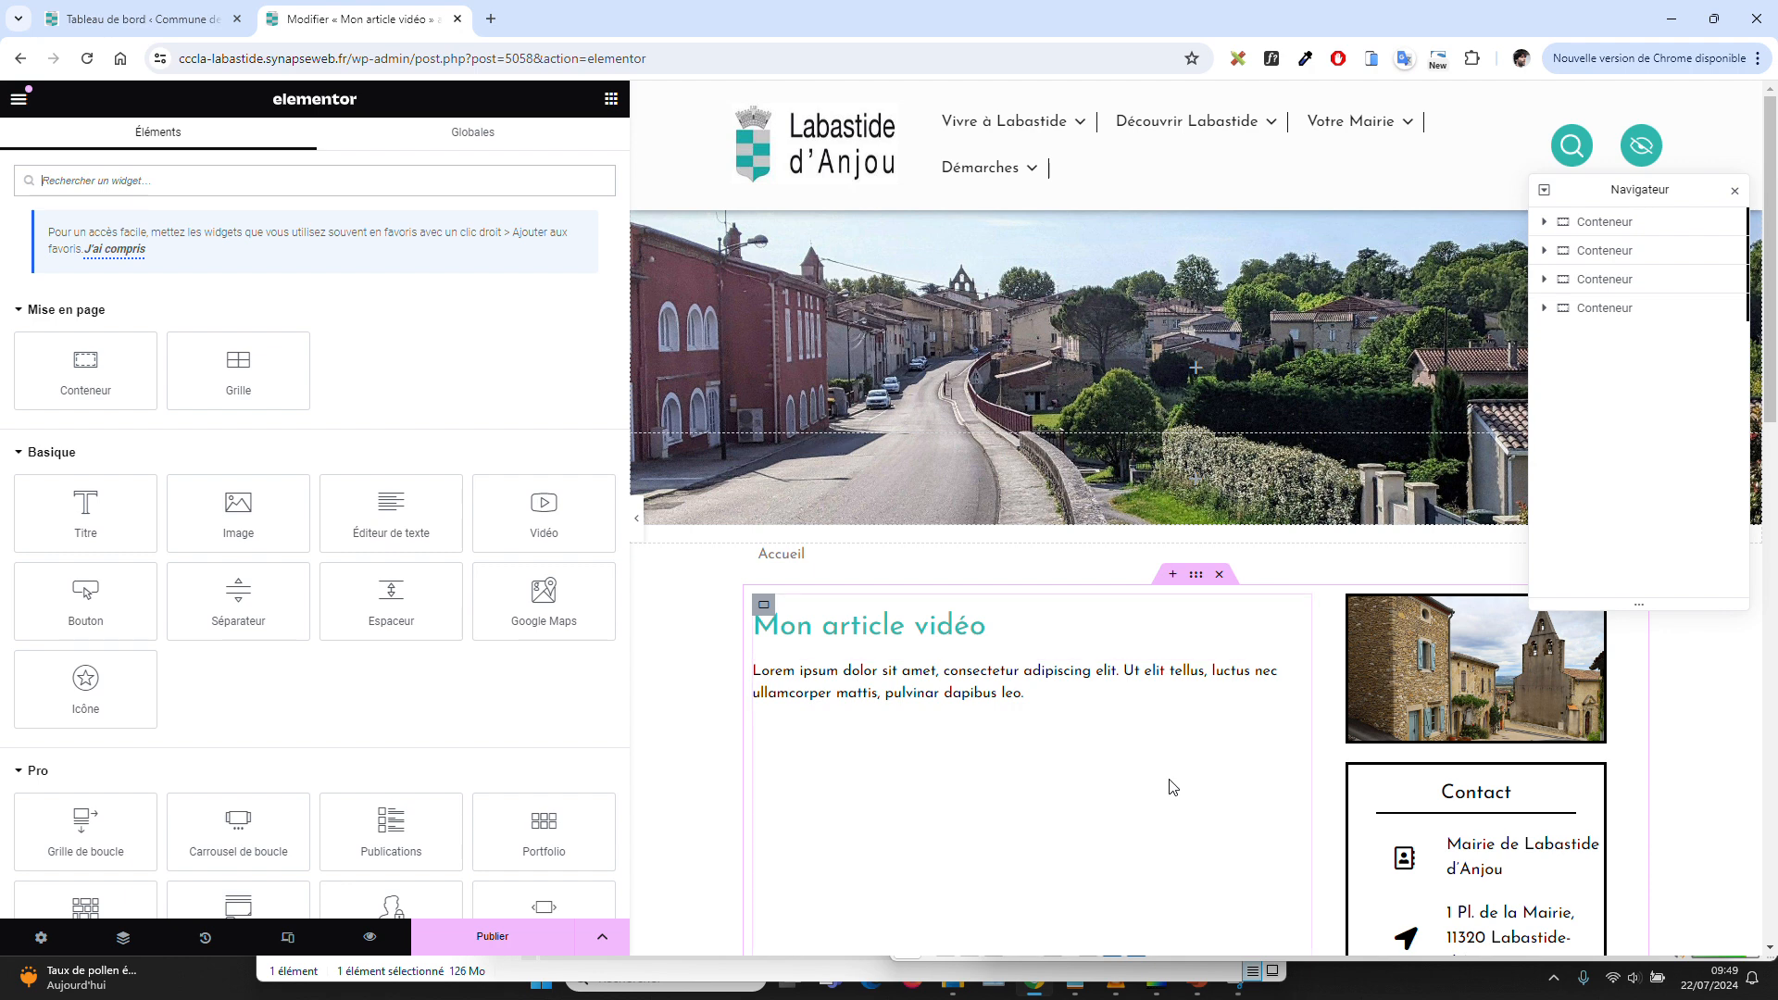
# Open the text editor widget below the article title and select its placeholder text to inspect it.
pyautogui.click(981, 709)
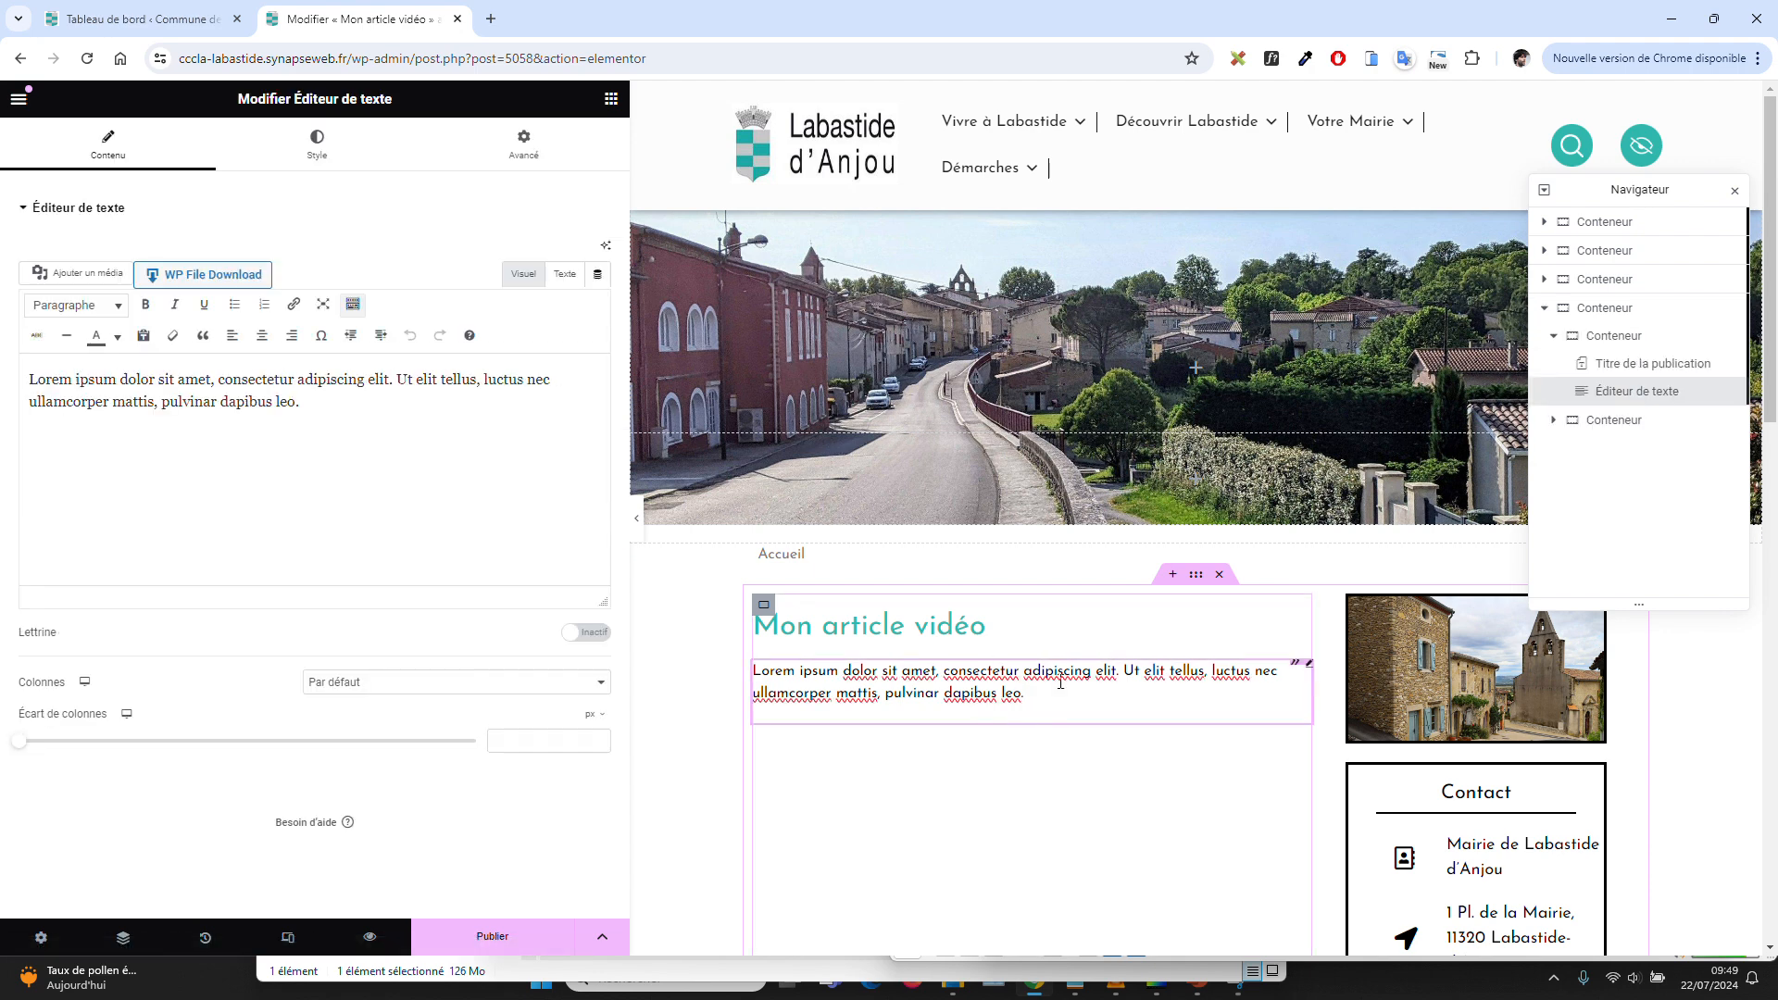
pyautogui.click(292, 405)
pyautogui.hotkey('ctrl', 'a')
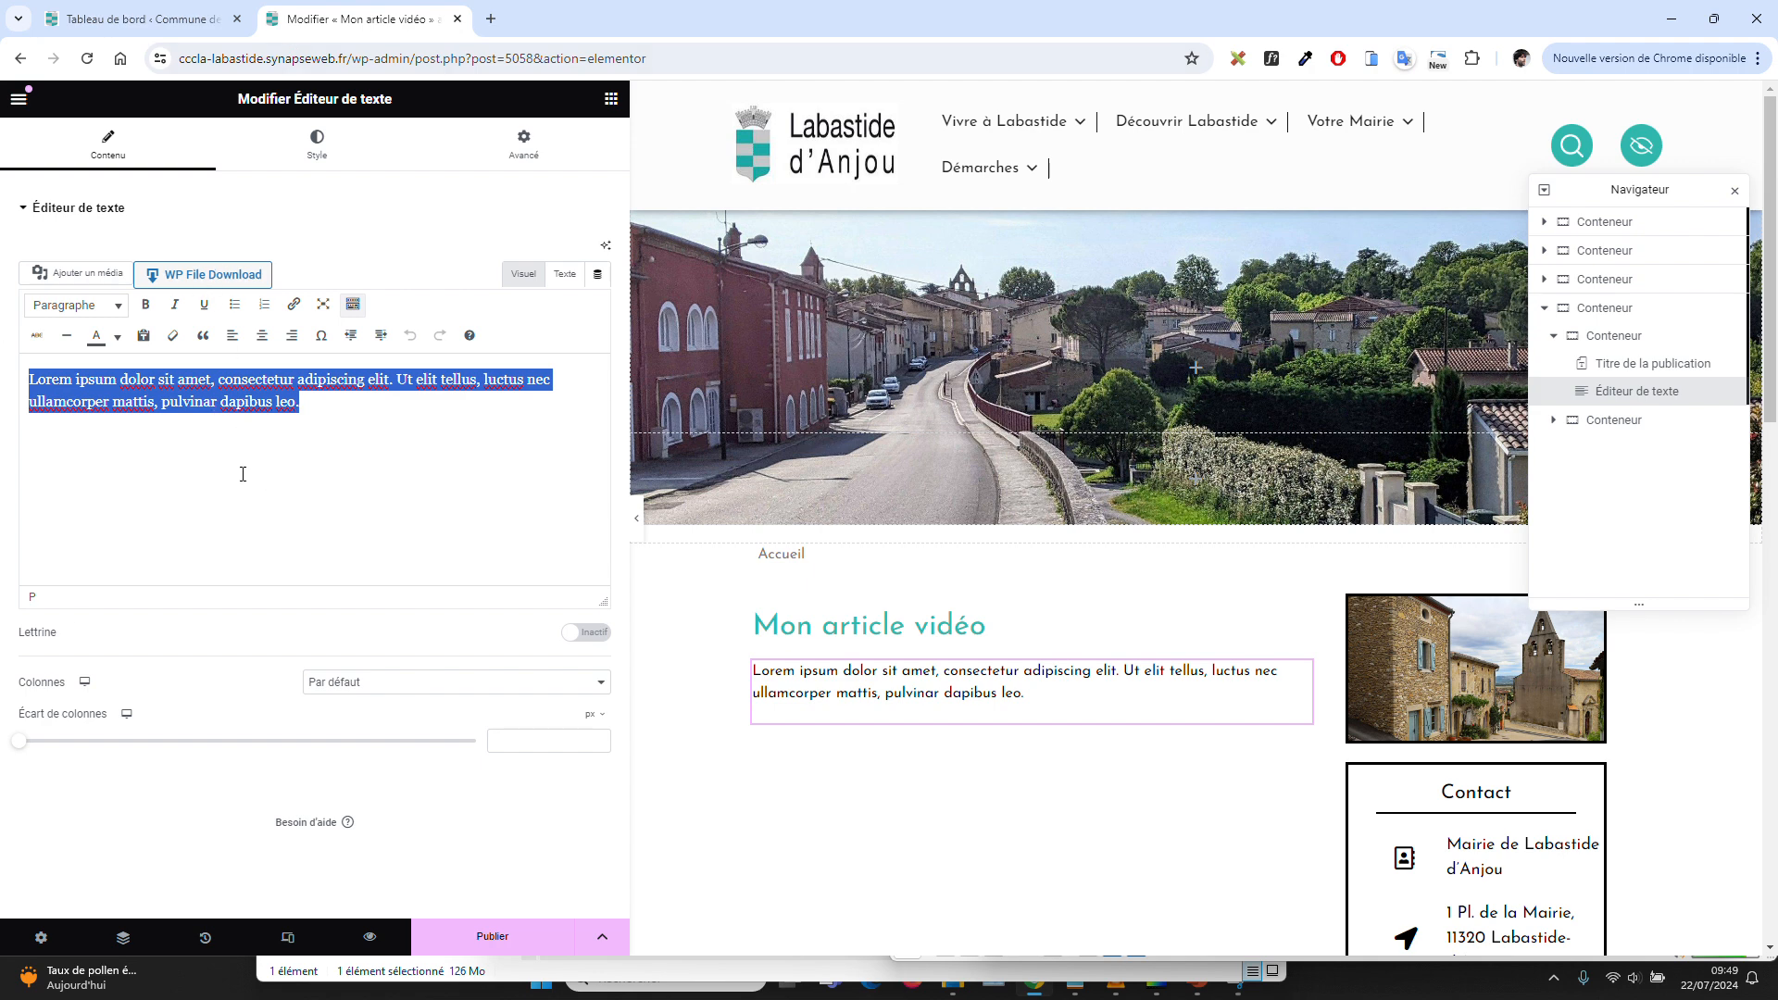
pyautogui.click(376, 407)
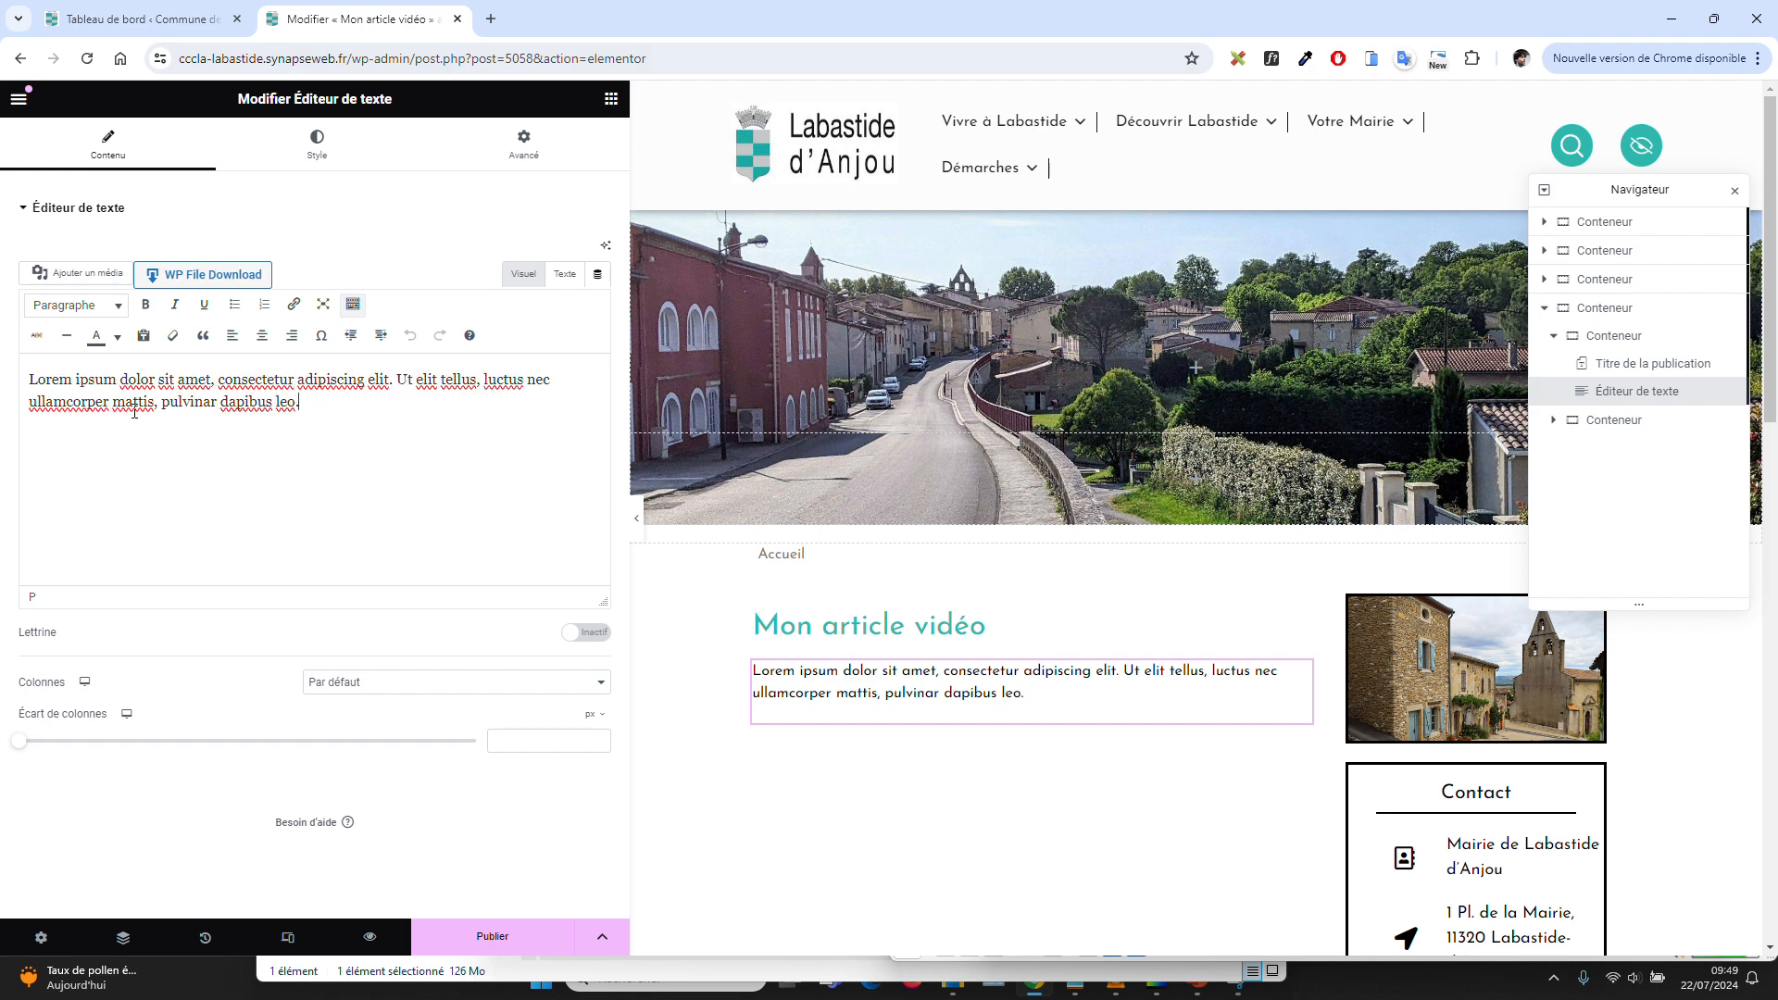
pyautogui.hotkey('ctrl', 'a')
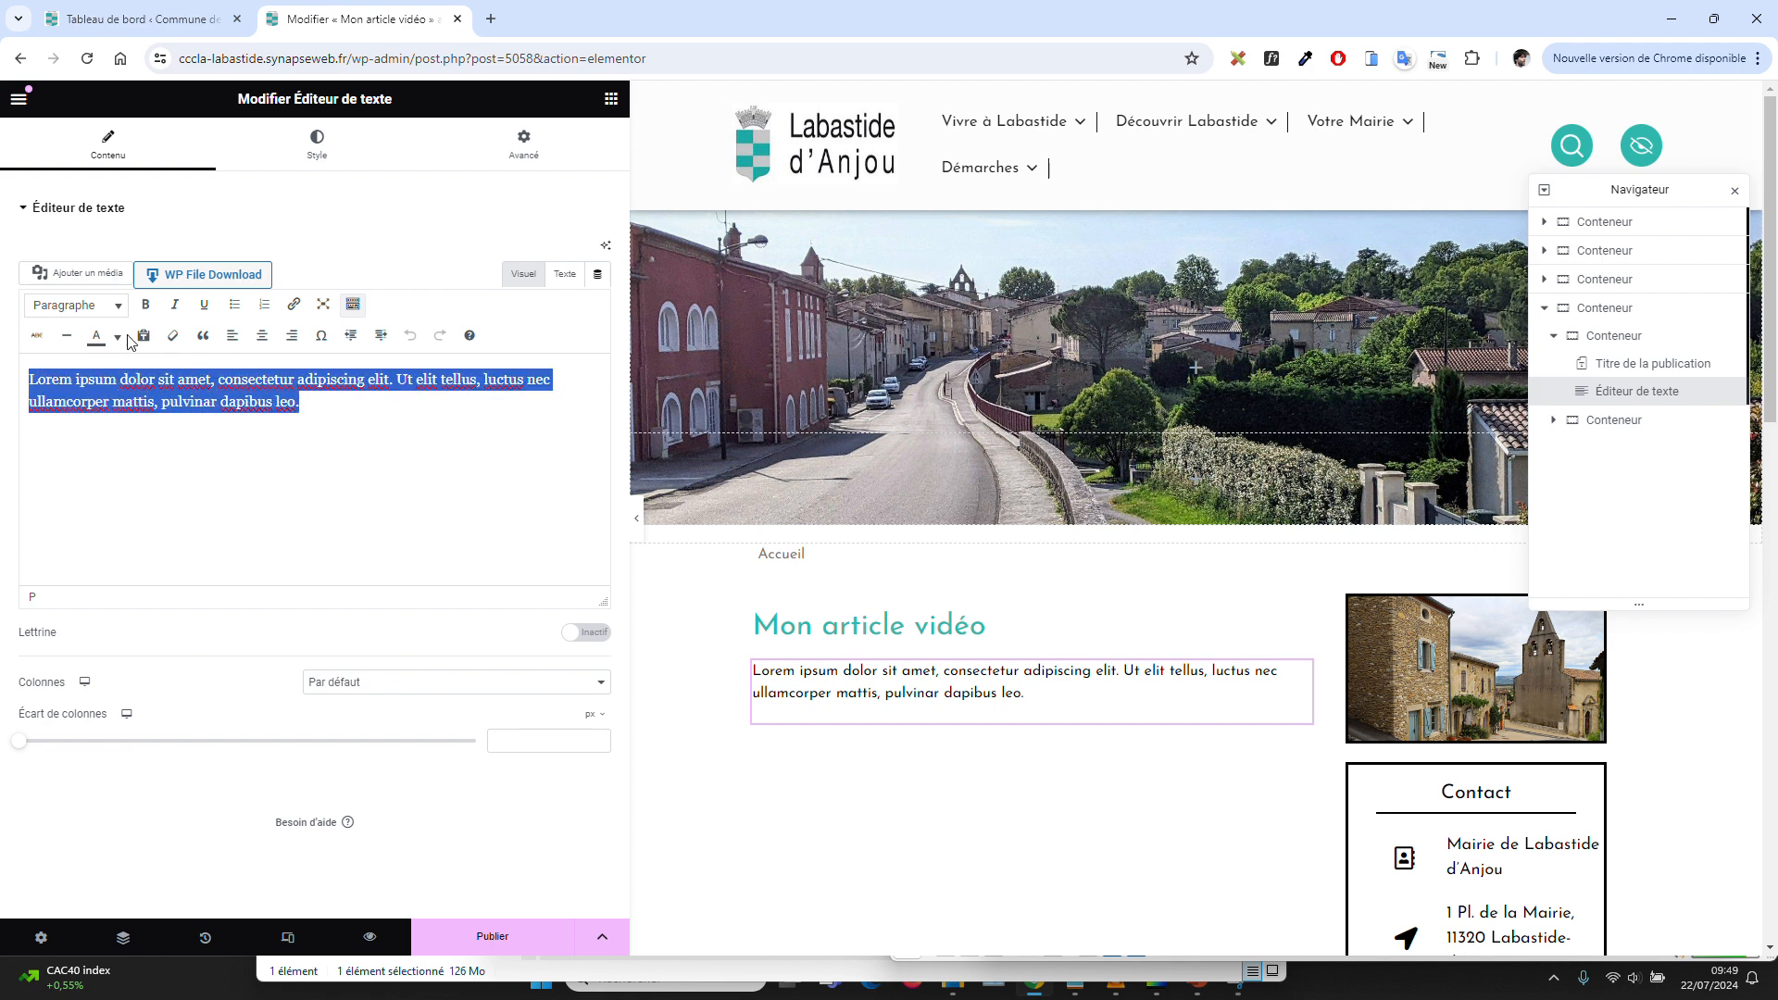
pyautogui.click(397, 450)
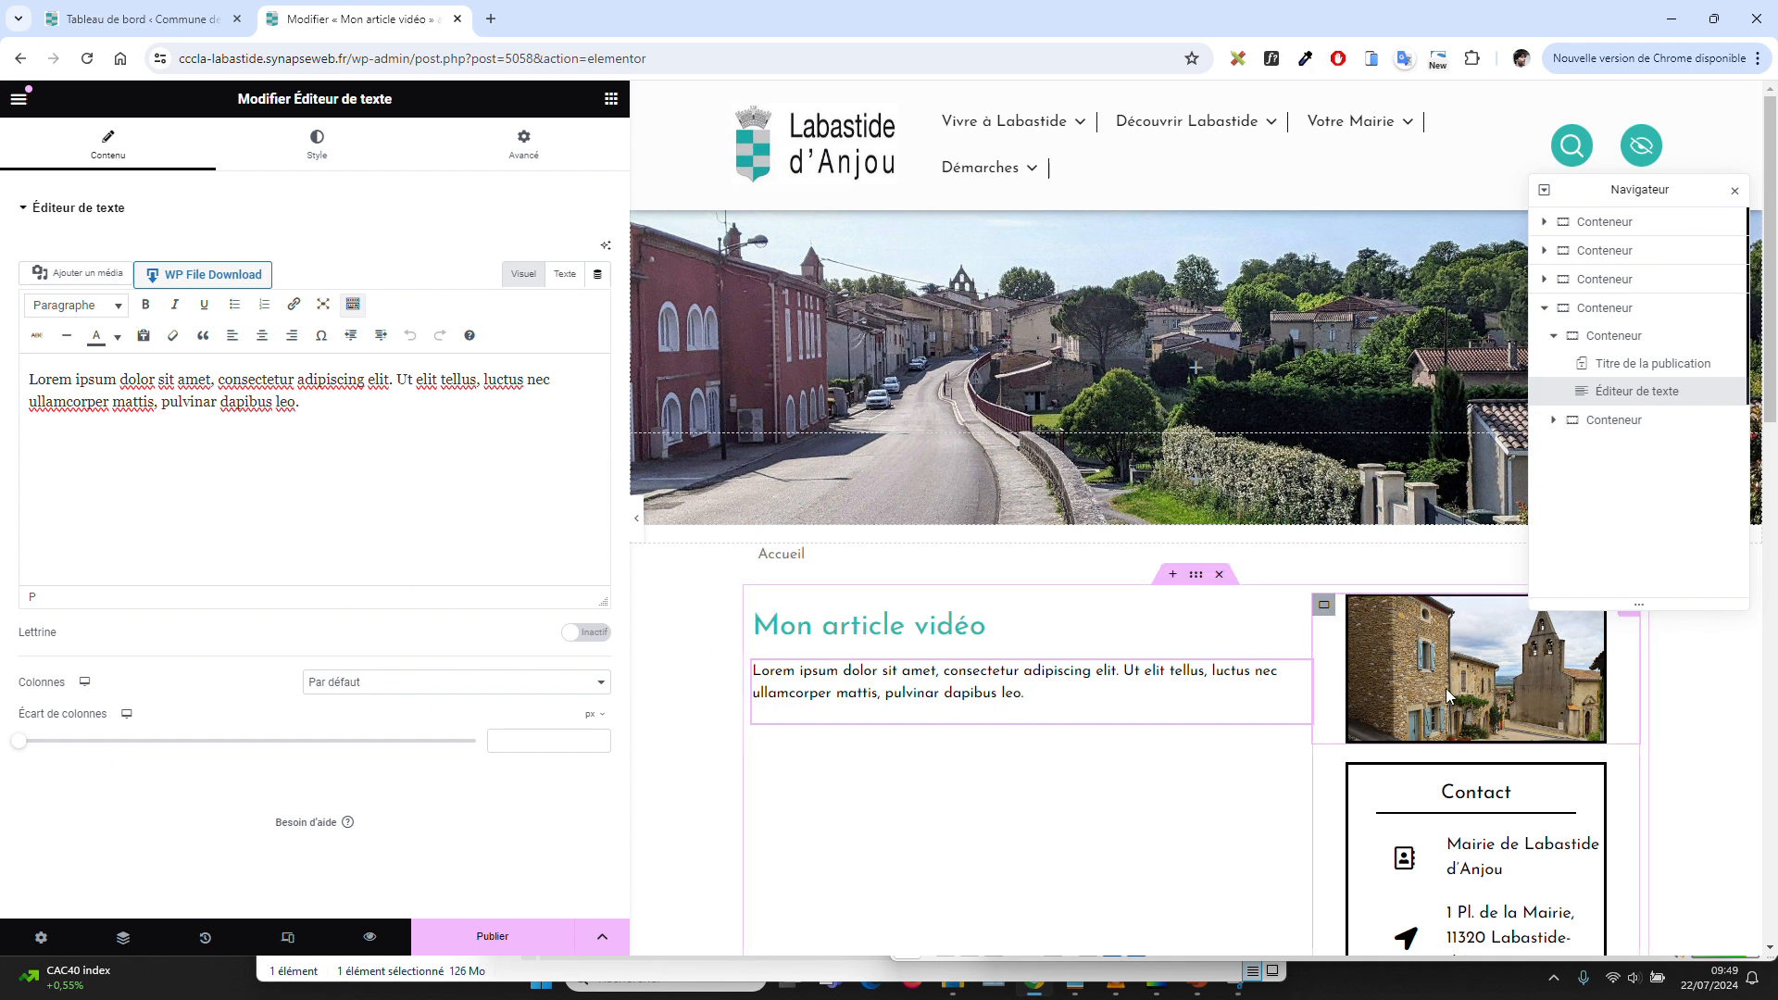
# Select the image in the article's side column and review the Contact, Liens and Documents blocks beneath it.
pyautogui.scroll(-2, 1465, 733)
pyautogui.scroll(-2, 1466, 733)
pyautogui.click(1409, 461)
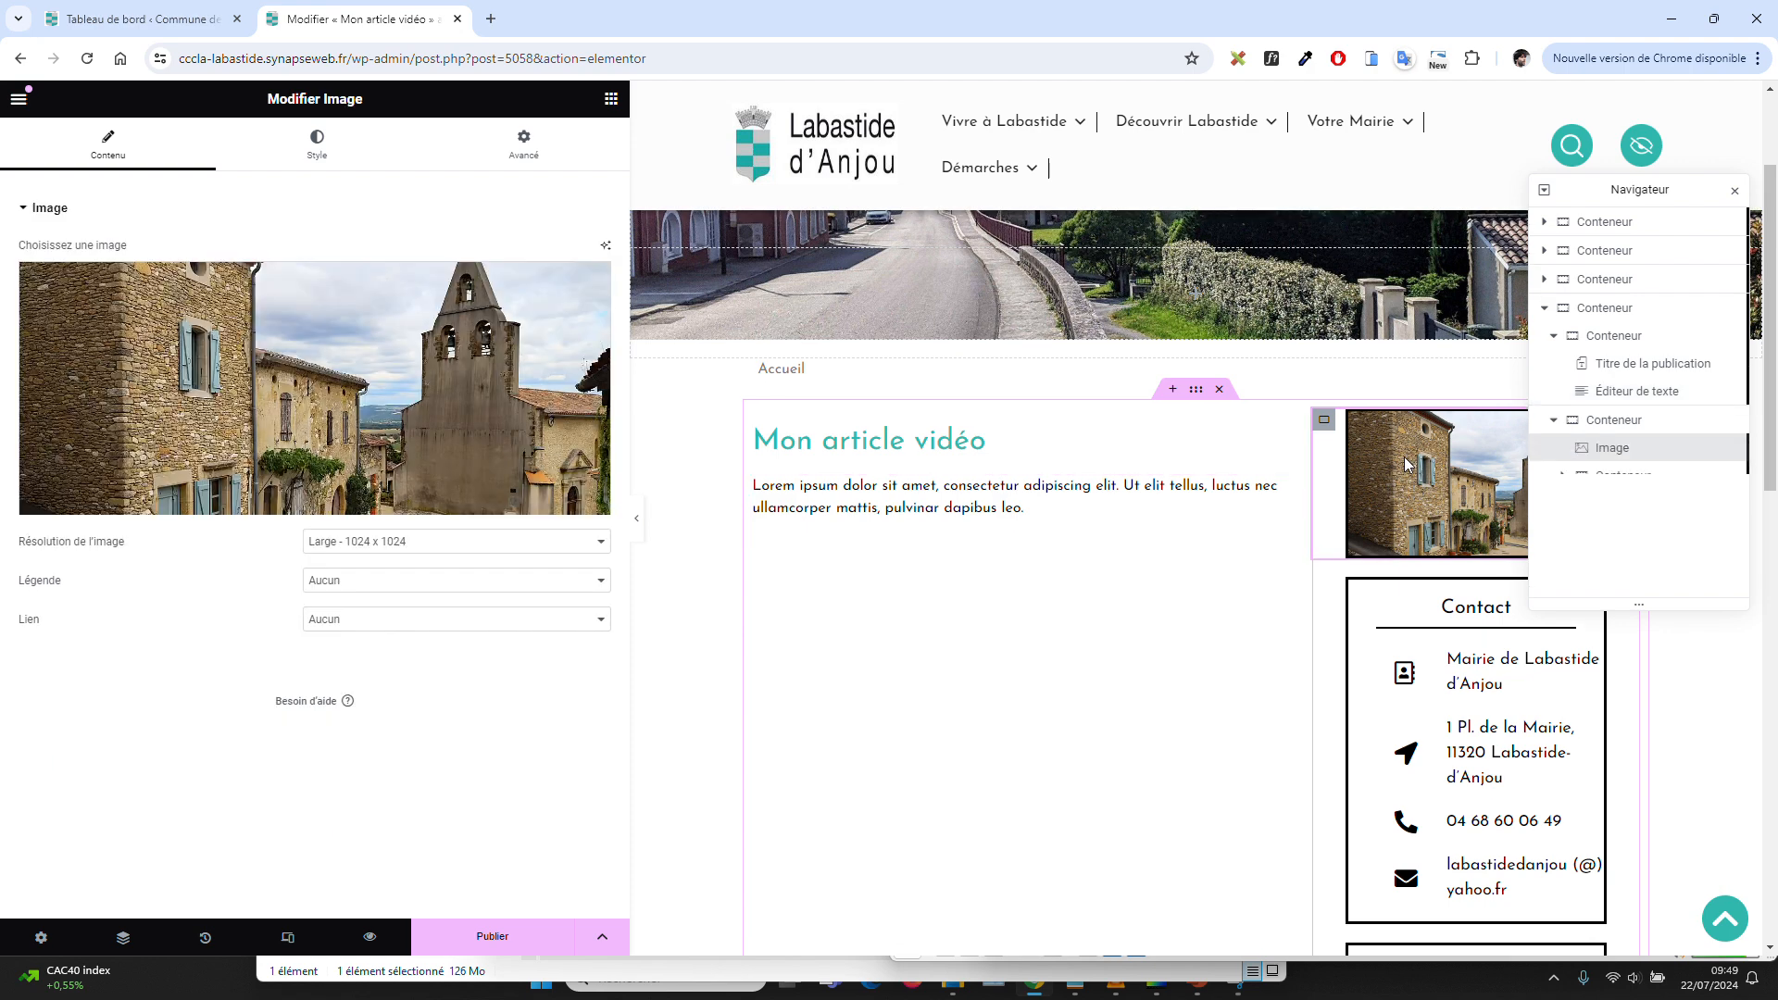
pyautogui.scroll(-7, 1330, 627)
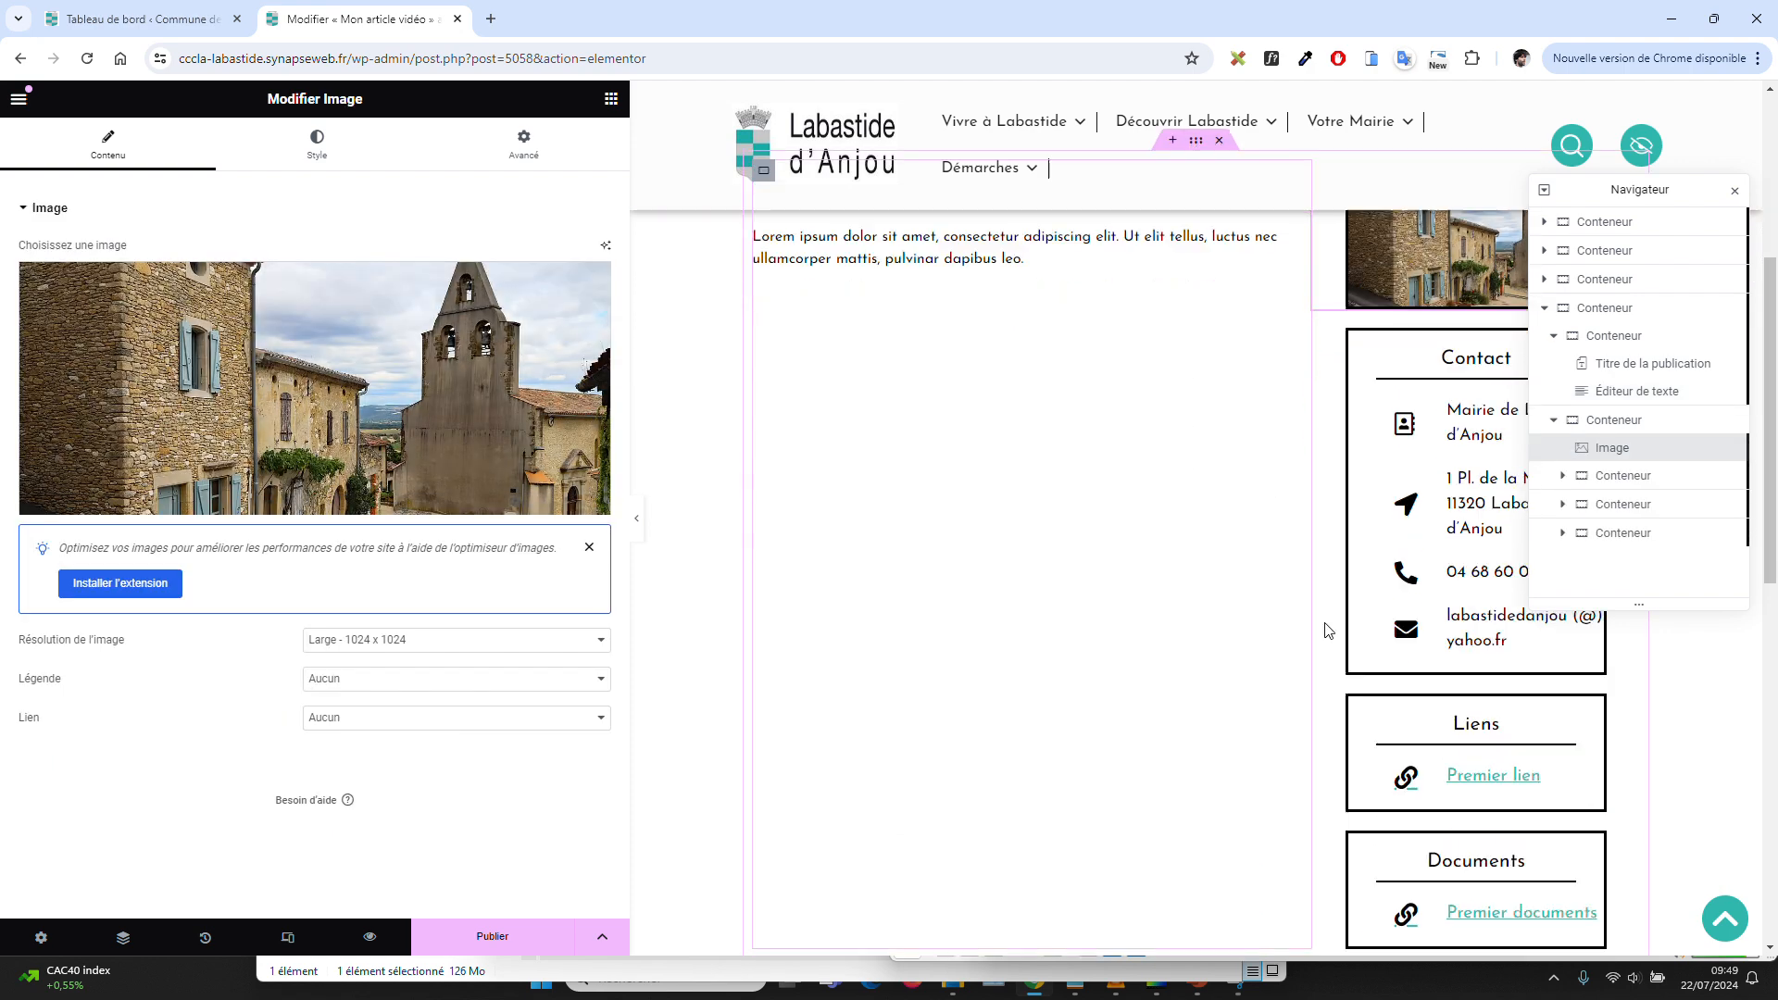
pyautogui.scroll(4, 1449, 470)
# Expand the "Premier lien" item of the Liens block's icon list and examine its text and link fields.
pyautogui.click(1477, 537)
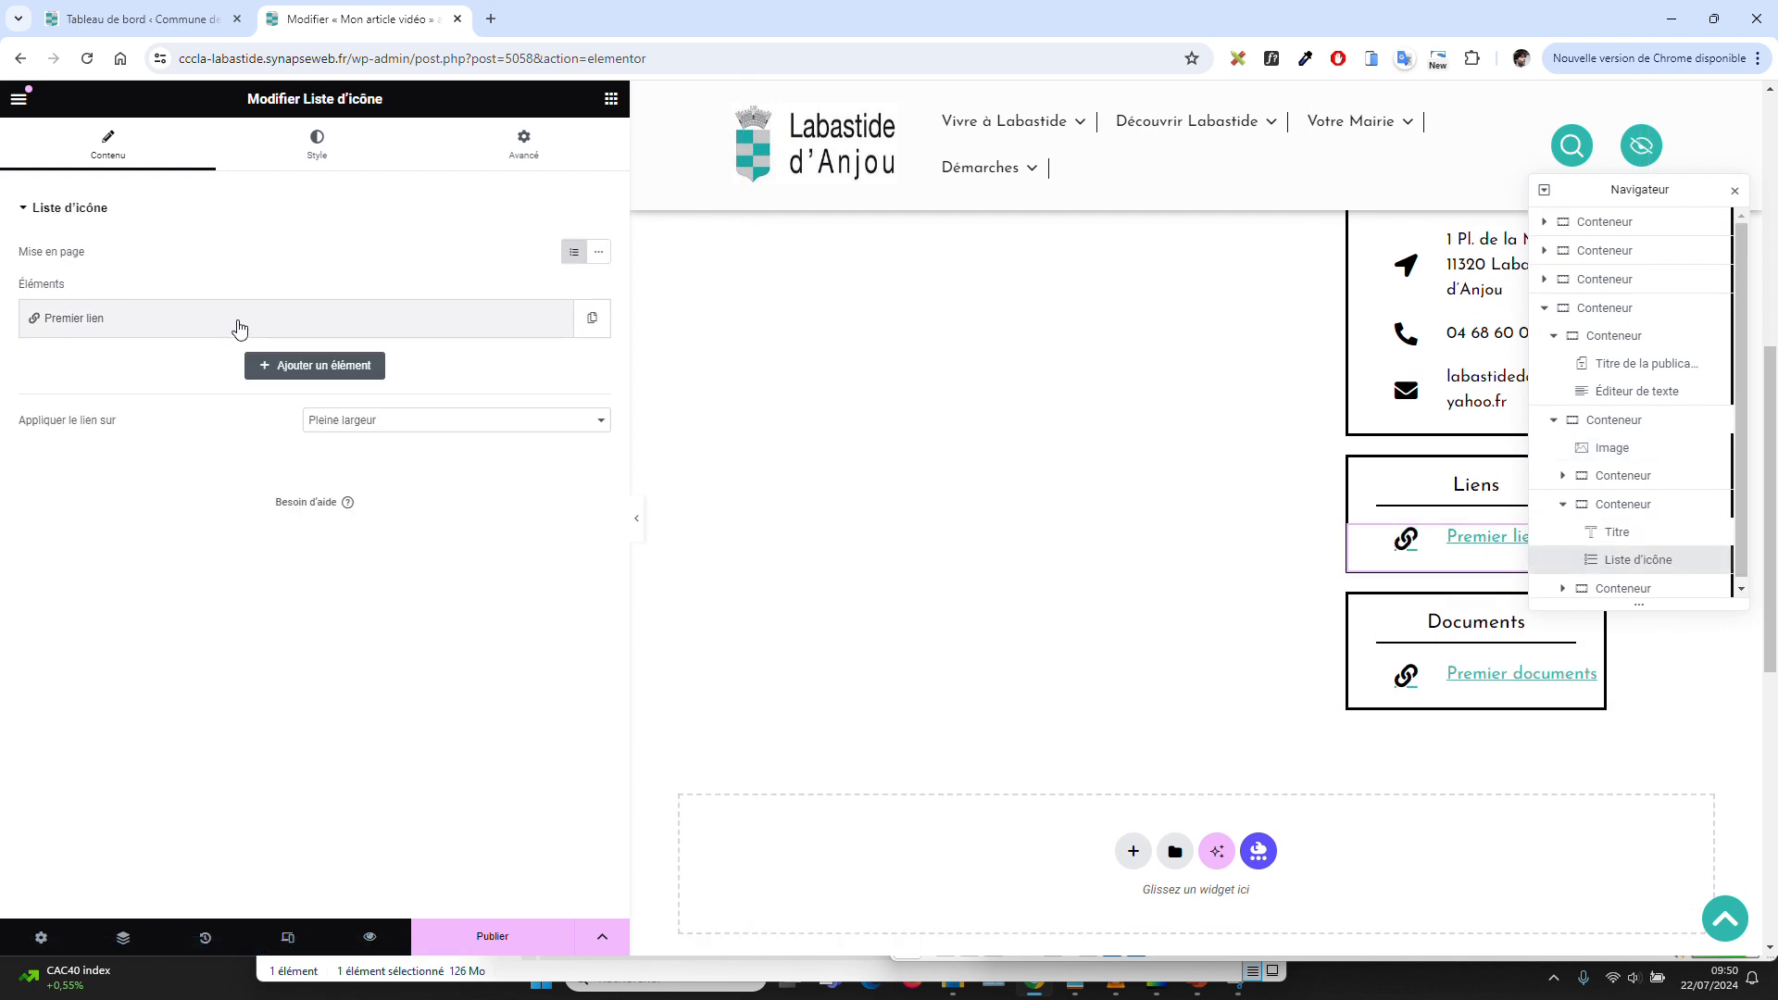
pyautogui.click(239, 327)
pyautogui.click(36, 711)
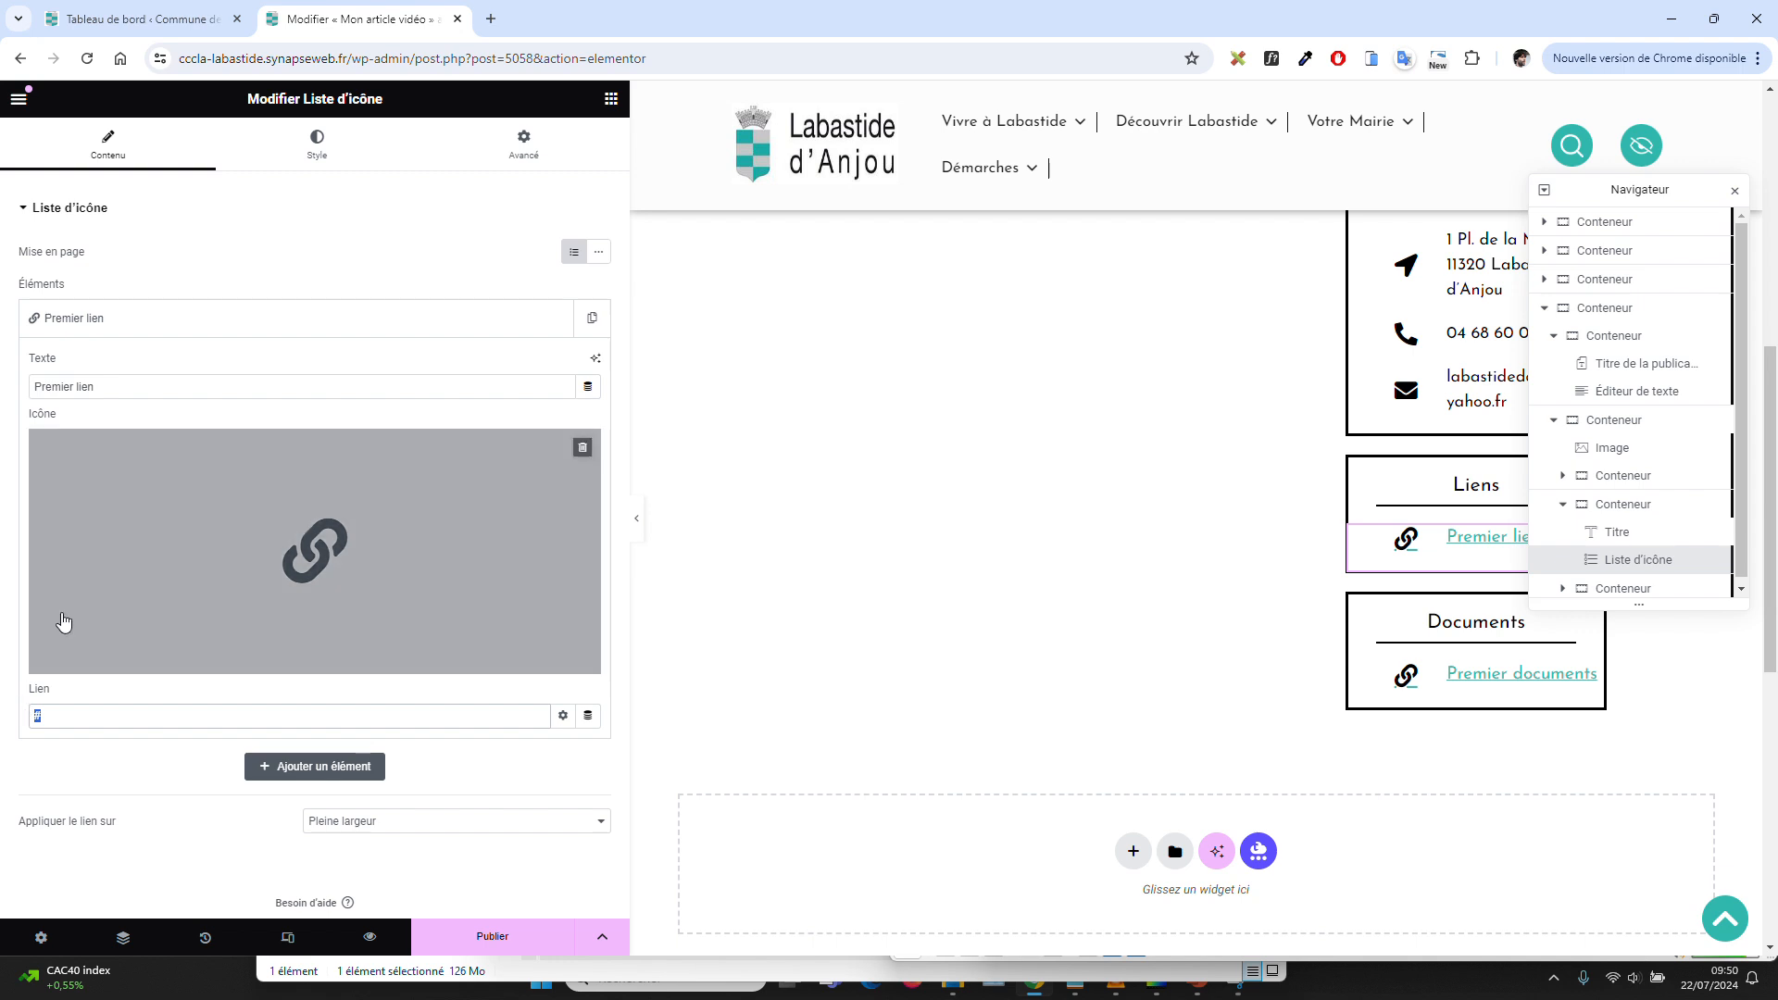
pyautogui.tripleClick(127, 387)
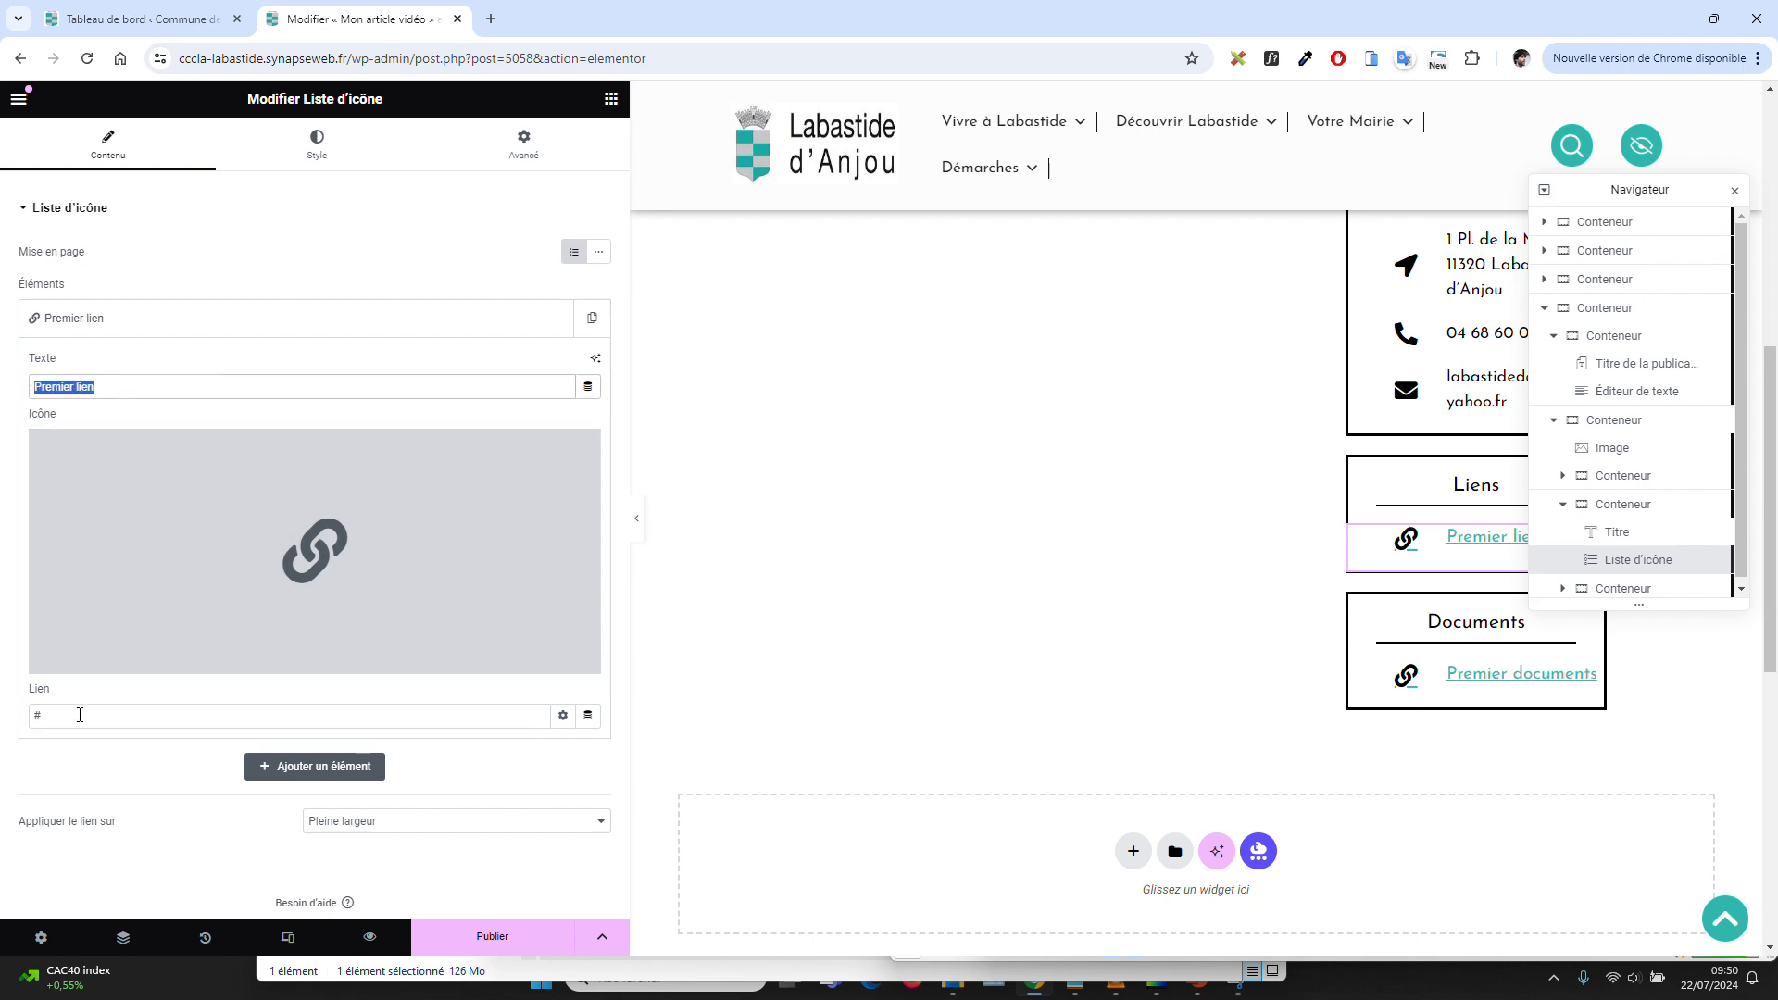
pyautogui.moveTo(80, 715); pyautogui.dragTo(13, 716)
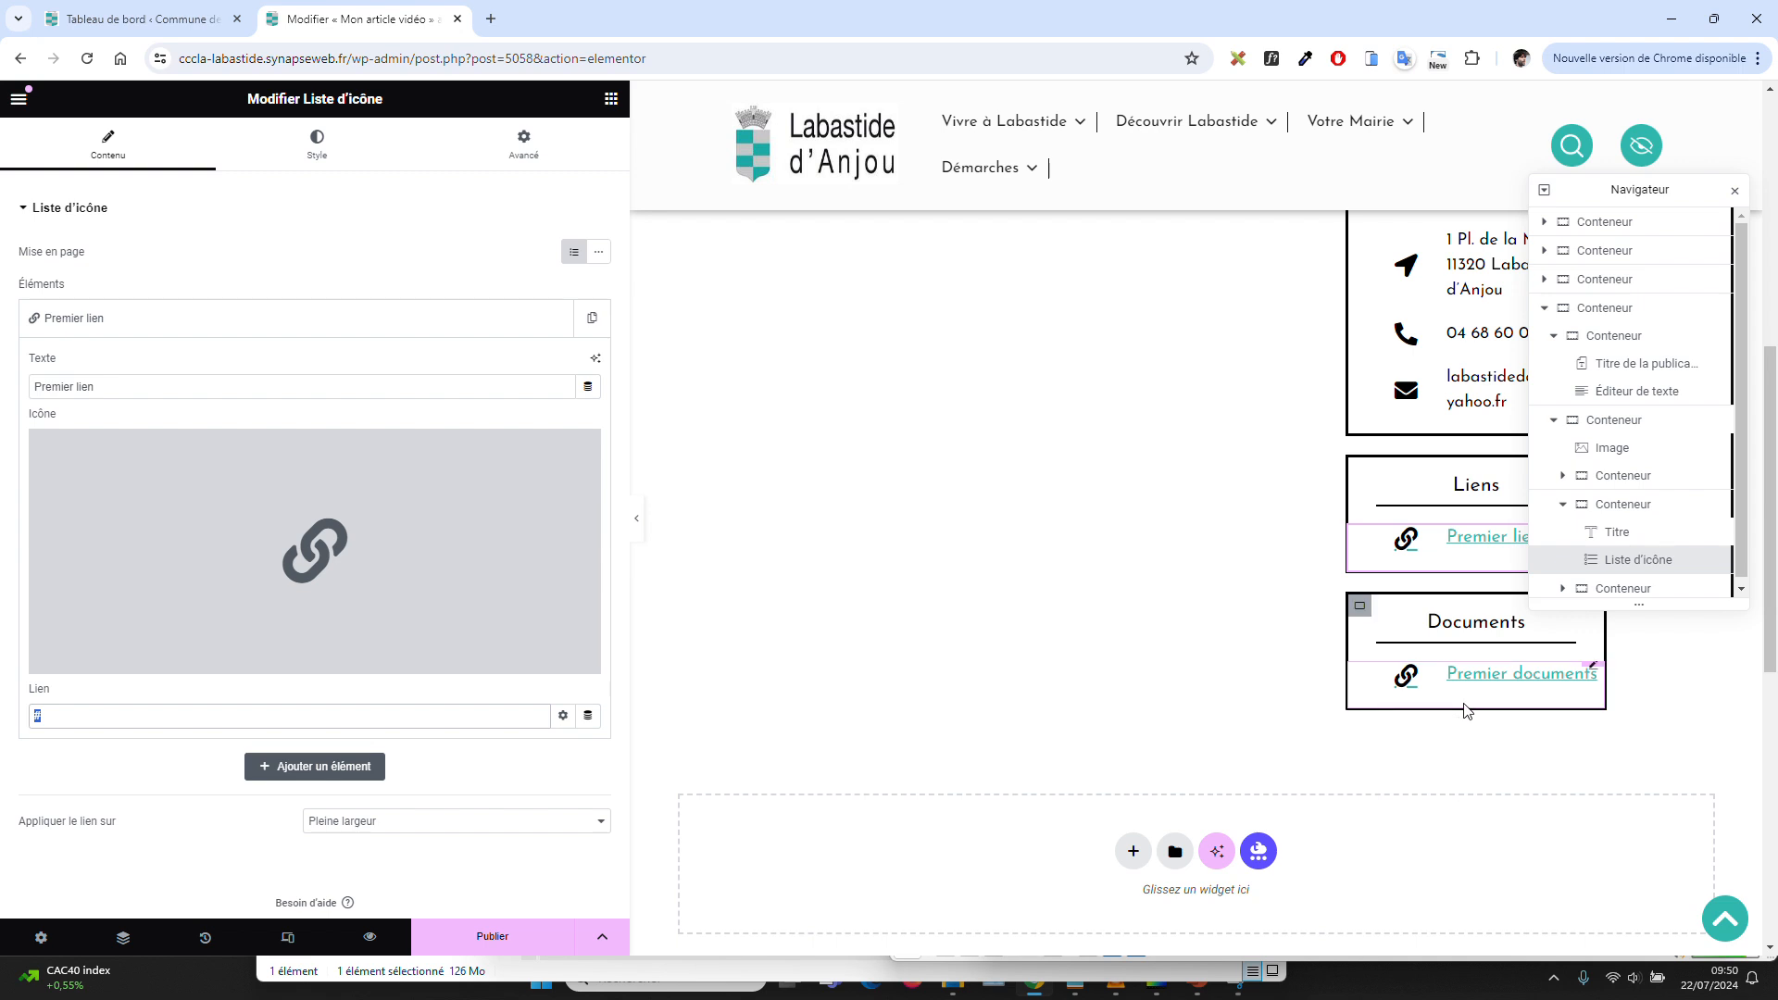
pyautogui.scroll(2, 1078, 755)
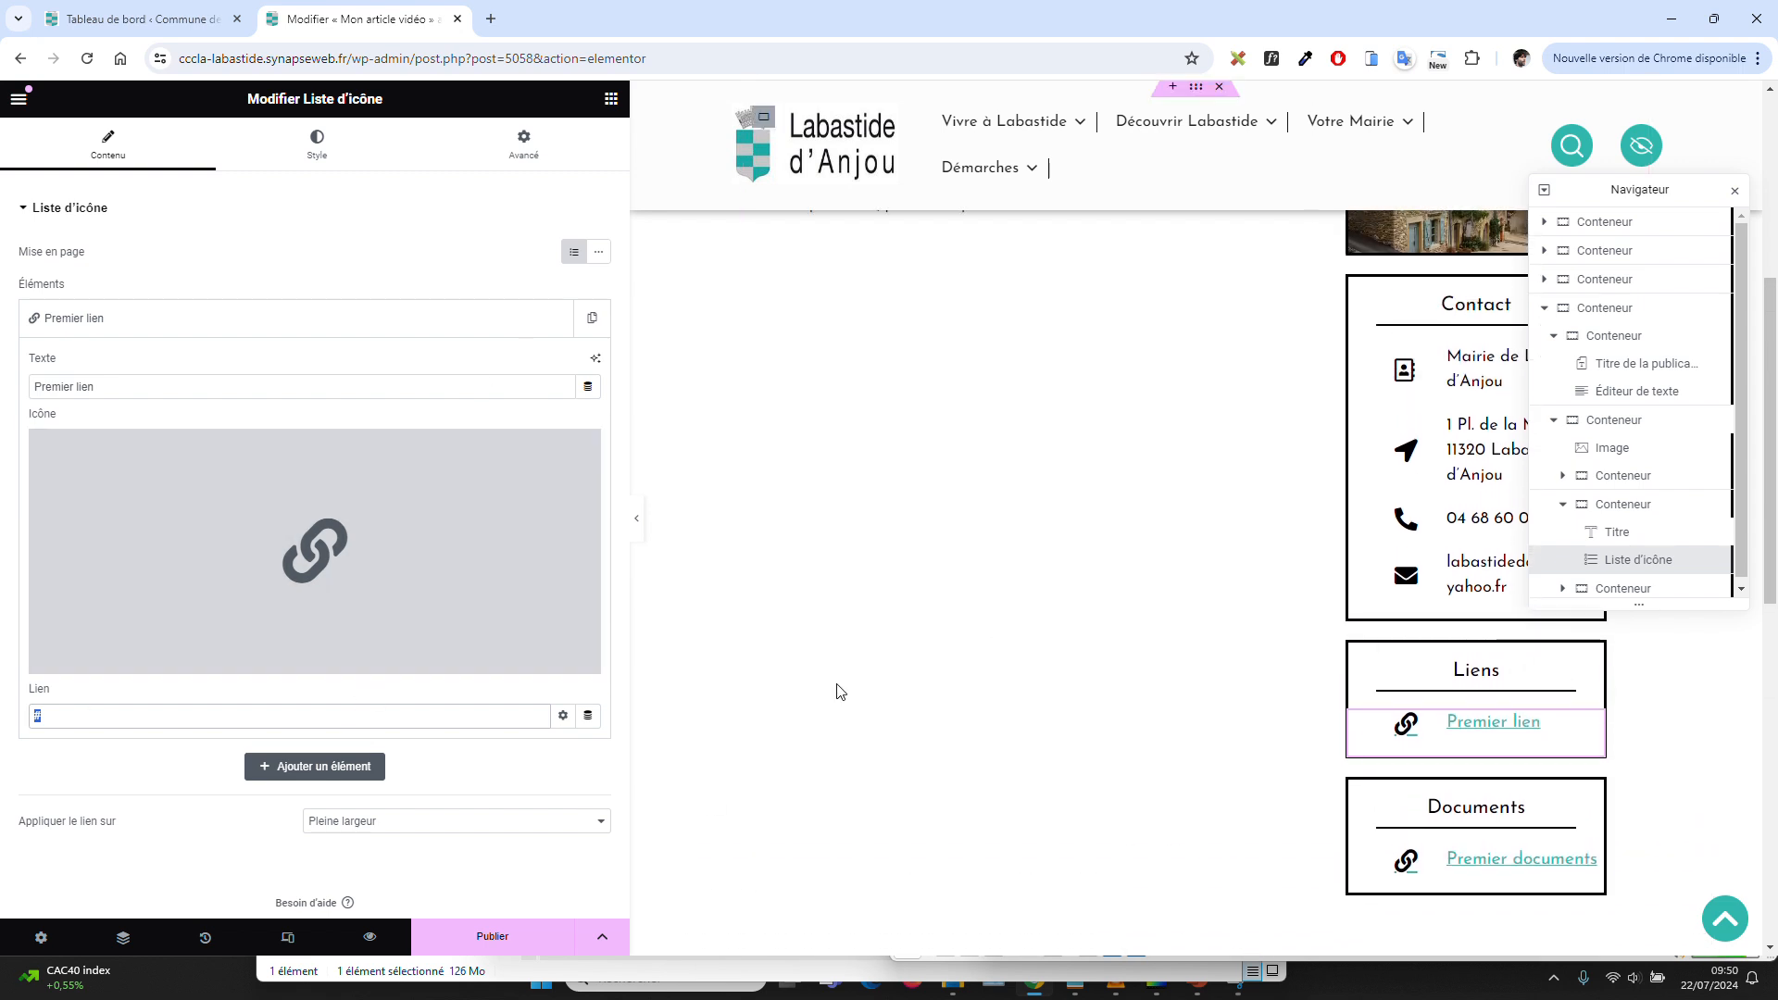
pyautogui.scroll(4, 1443, 766)
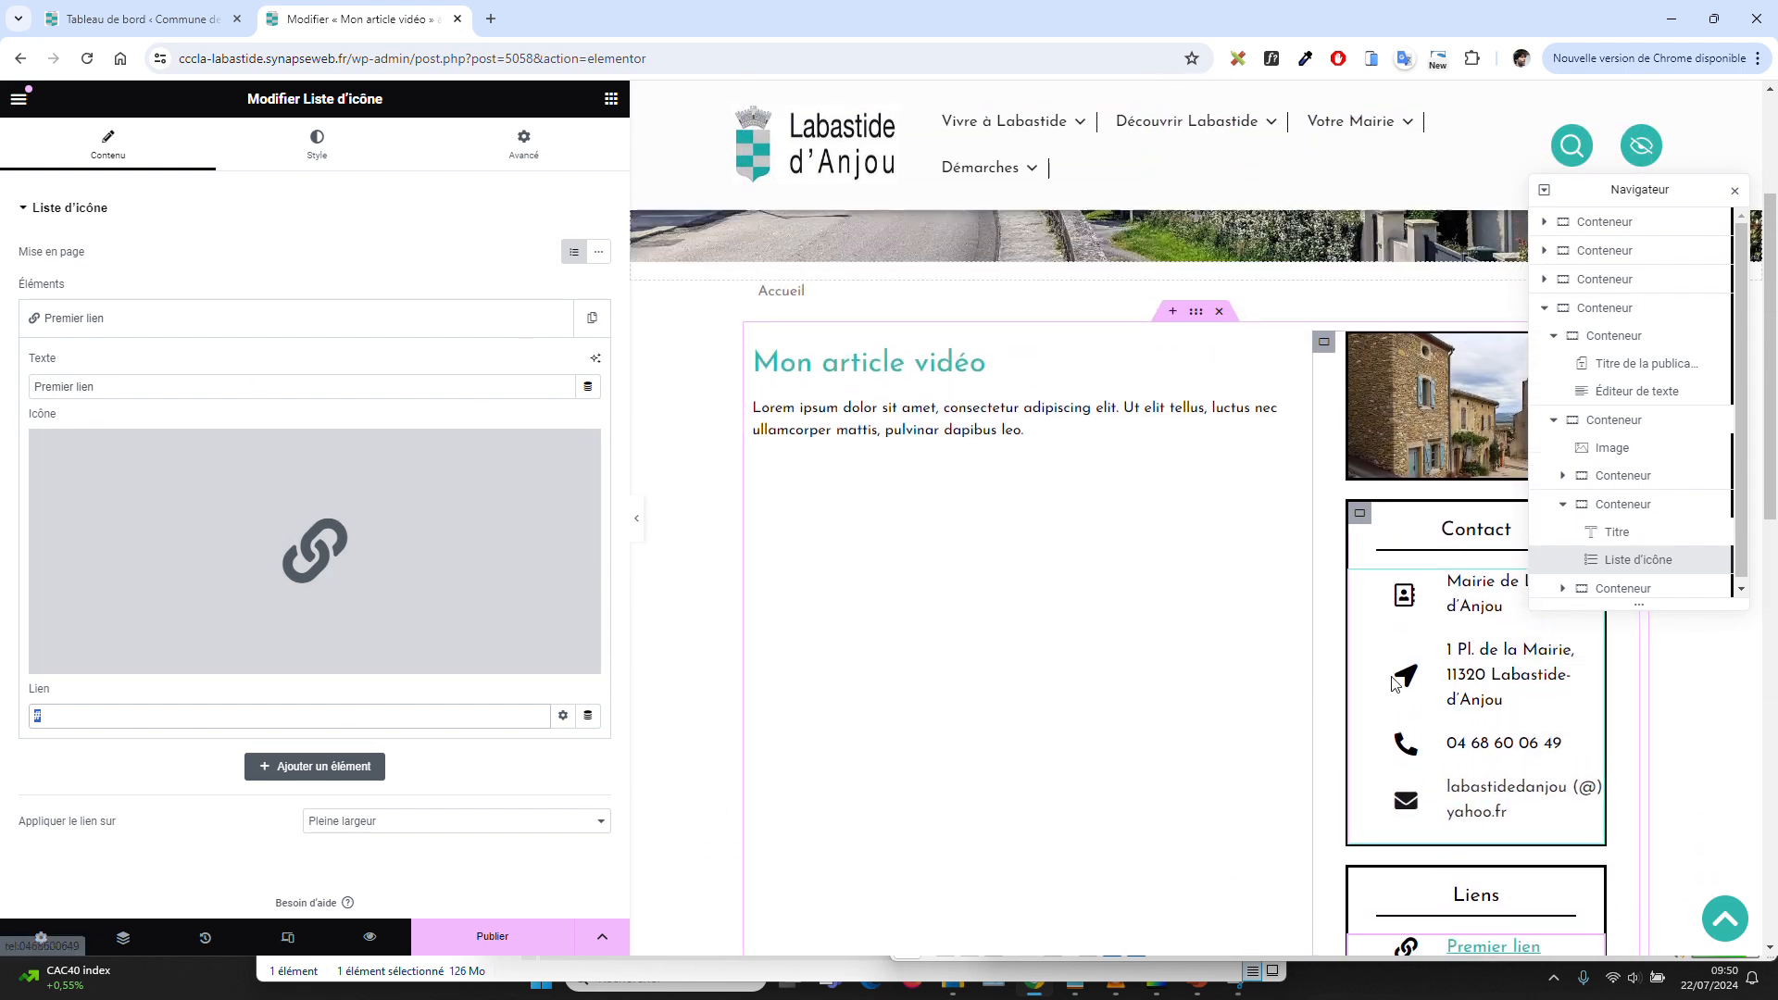
# Select the article's text editor widget again and hide and reshow the Navigator.
pyautogui.click(854, 561)
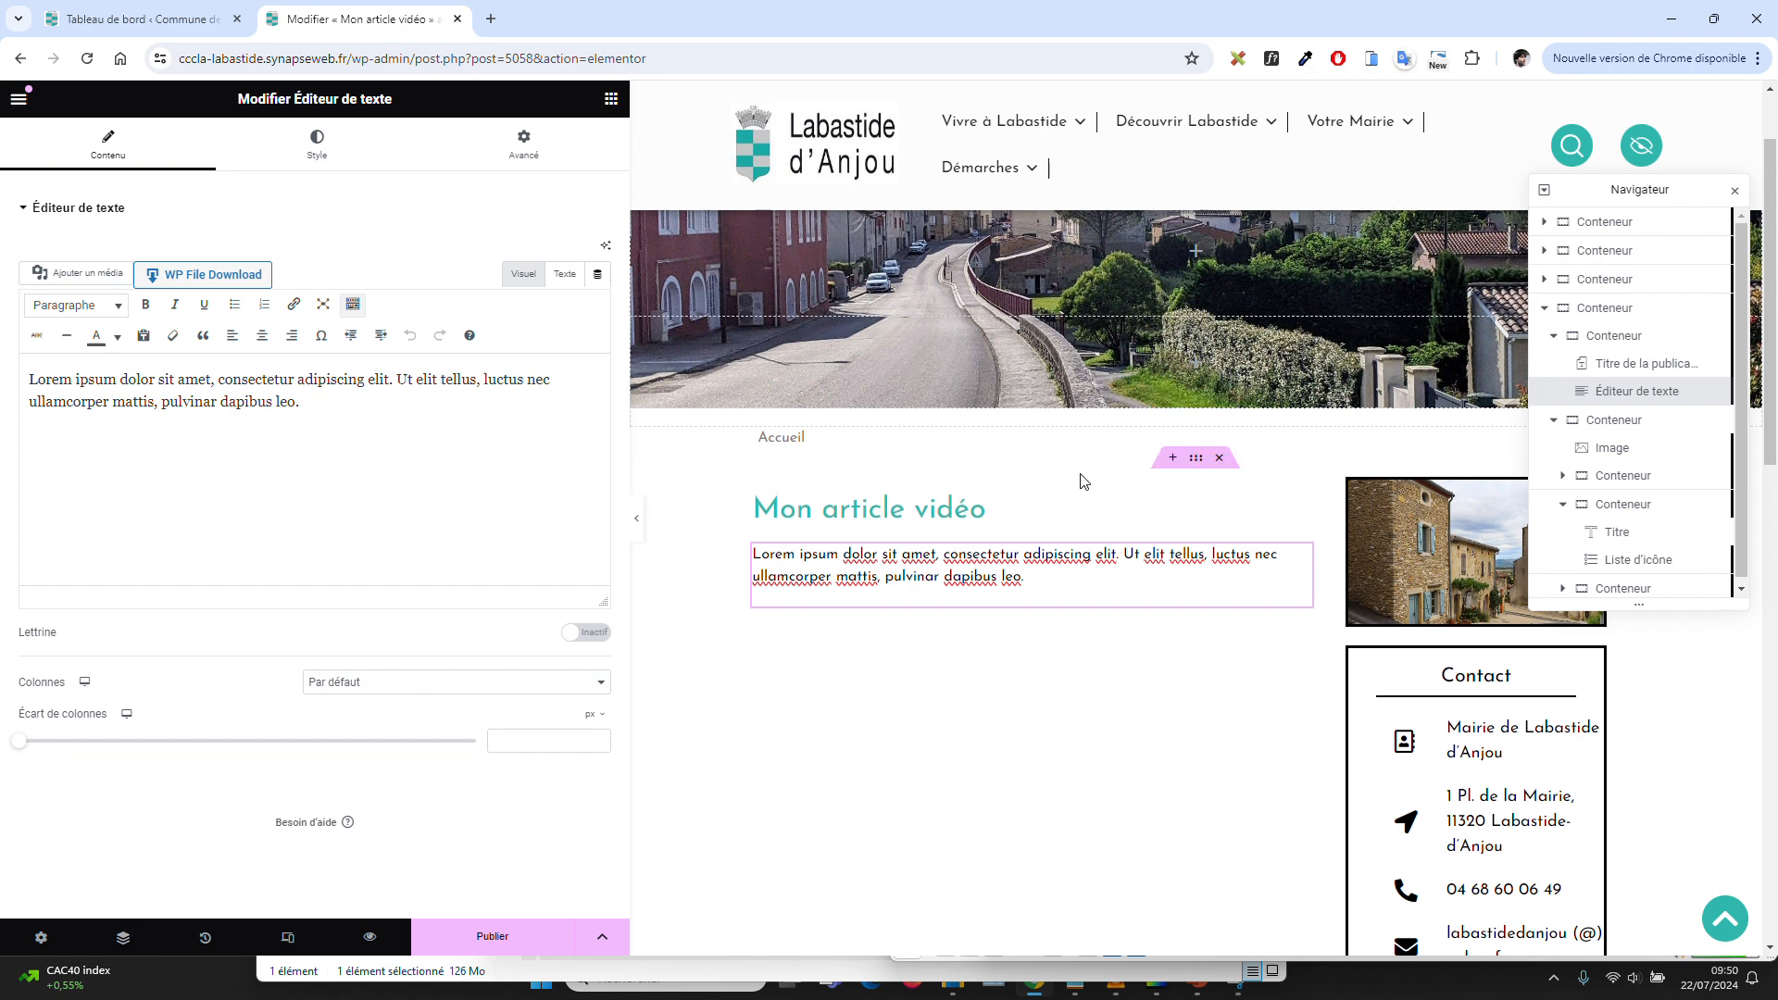
pyautogui.scroll(1, 1158, 337)
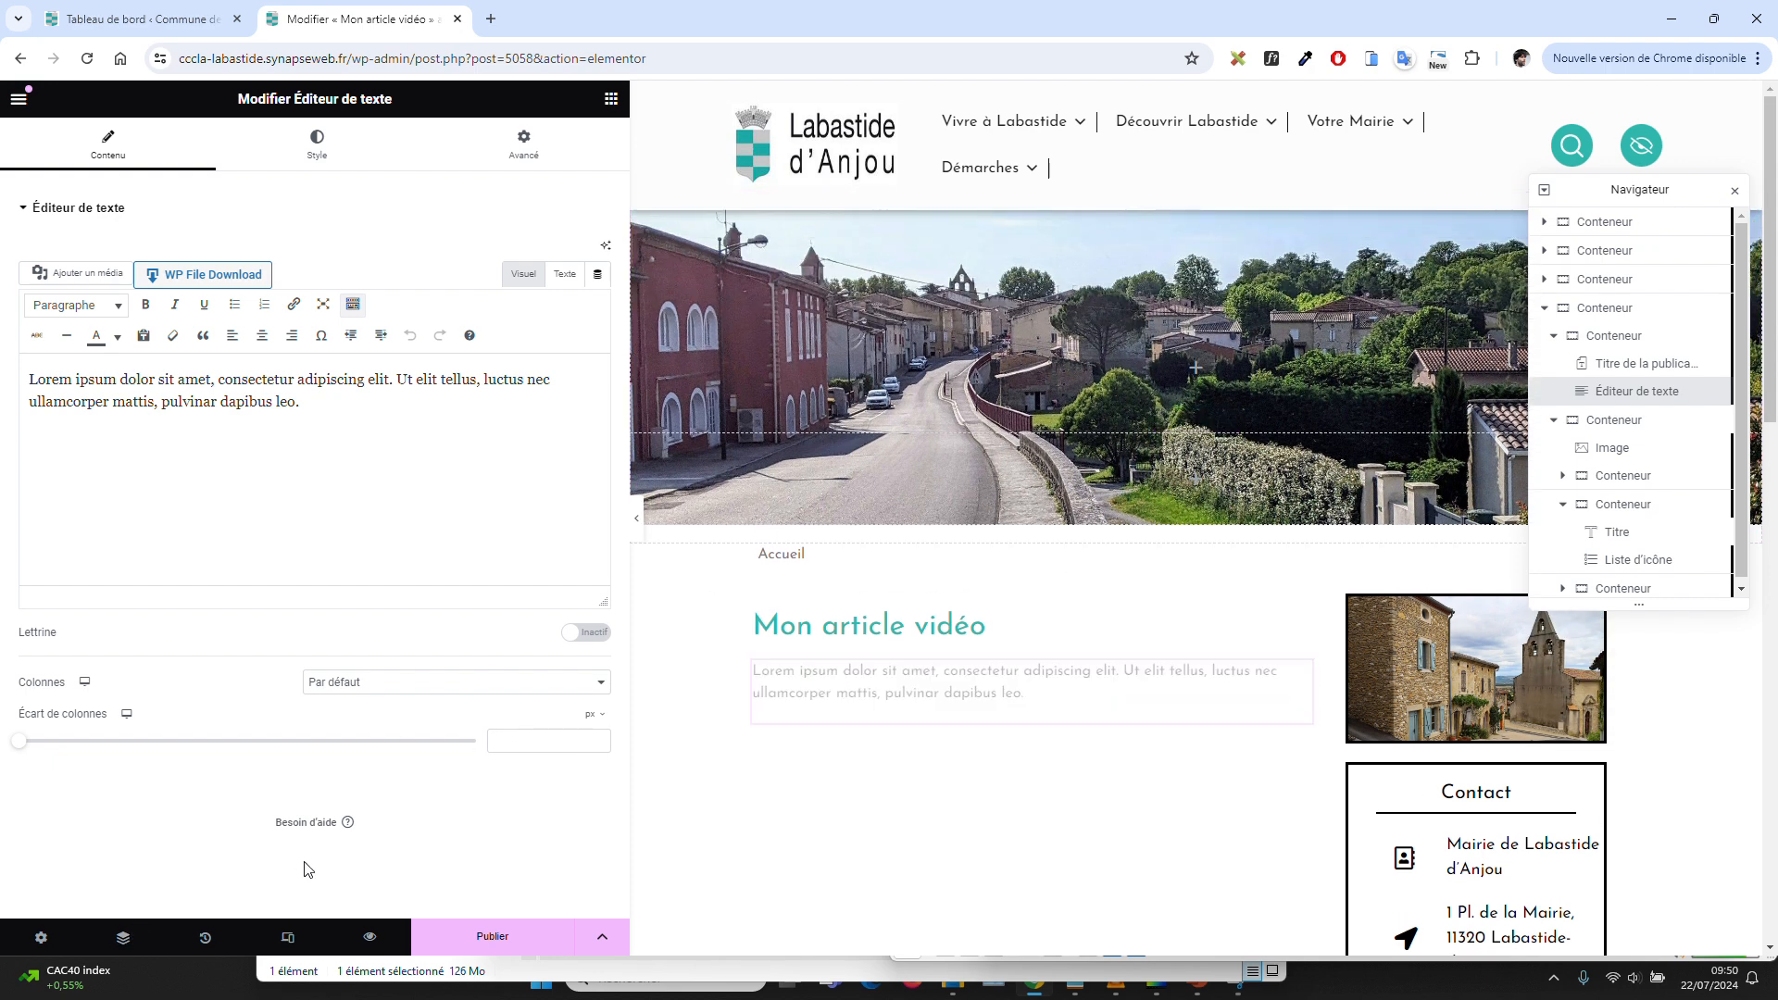
pyautogui.click(123, 938)
pyautogui.click(123, 938)
pyautogui.click(123, 938)
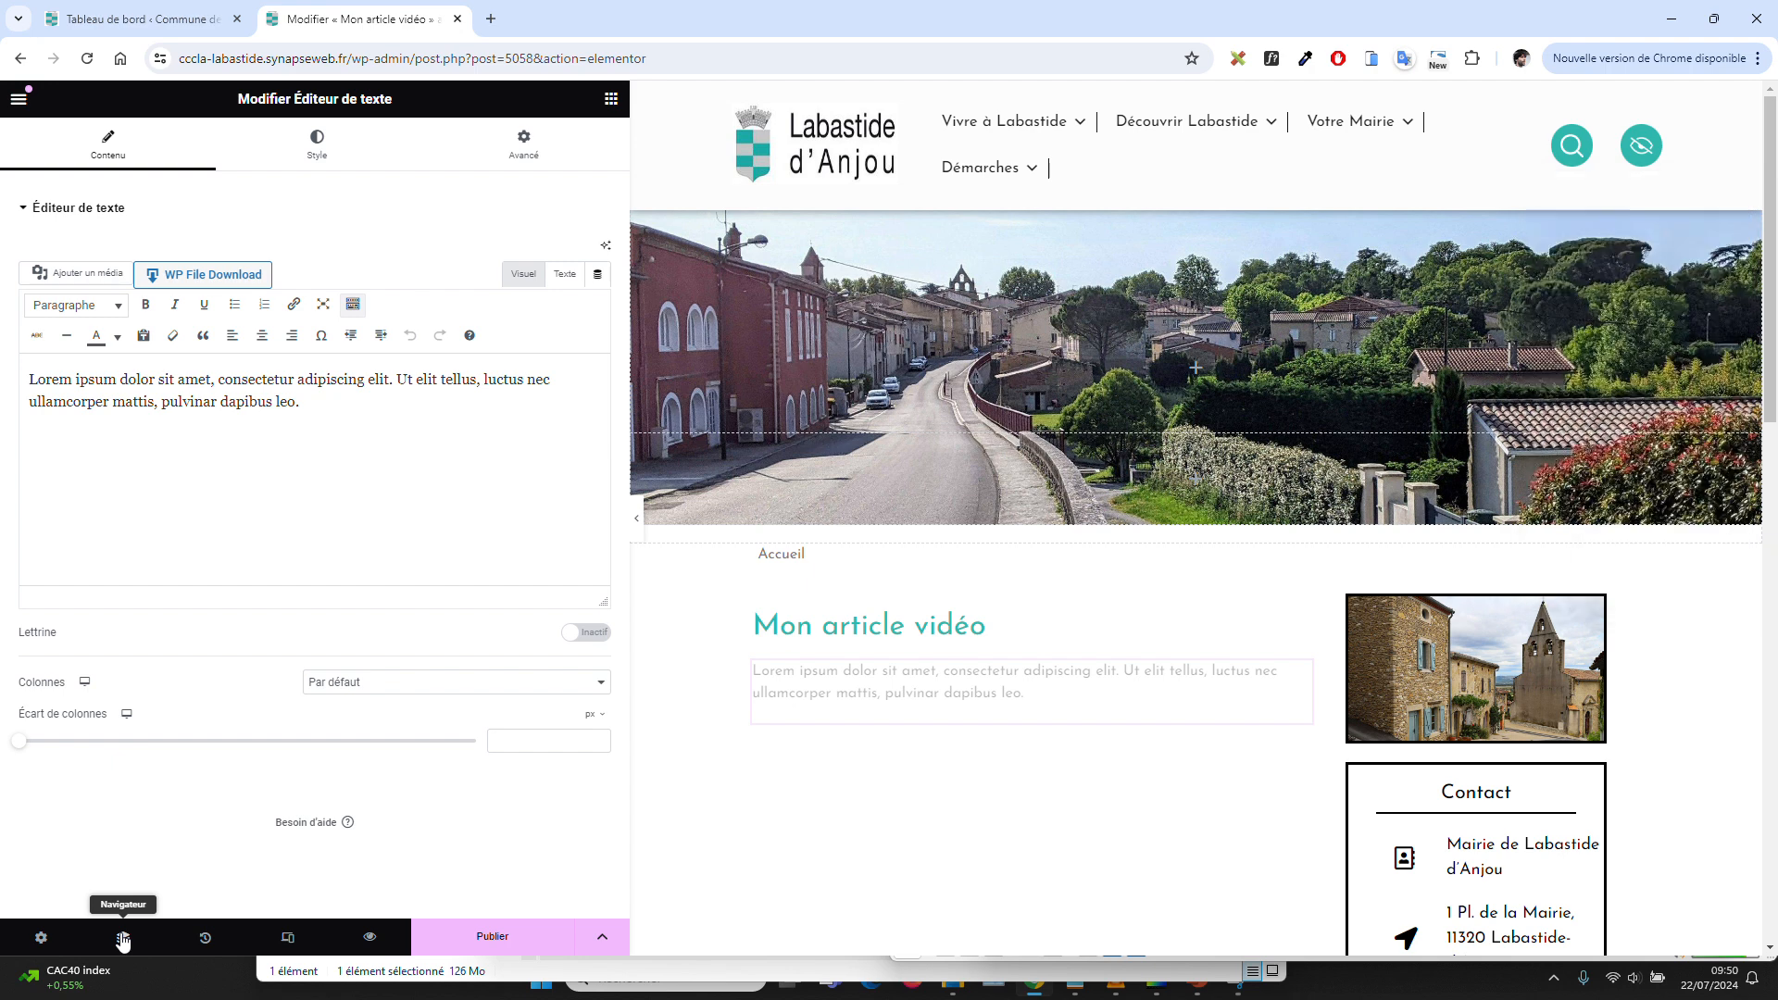
pyautogui.click(123, 938)
# Inspect the background style settings of the first container, which holds the banner, and view the edit history.
pyautogui.click(1617, 223)
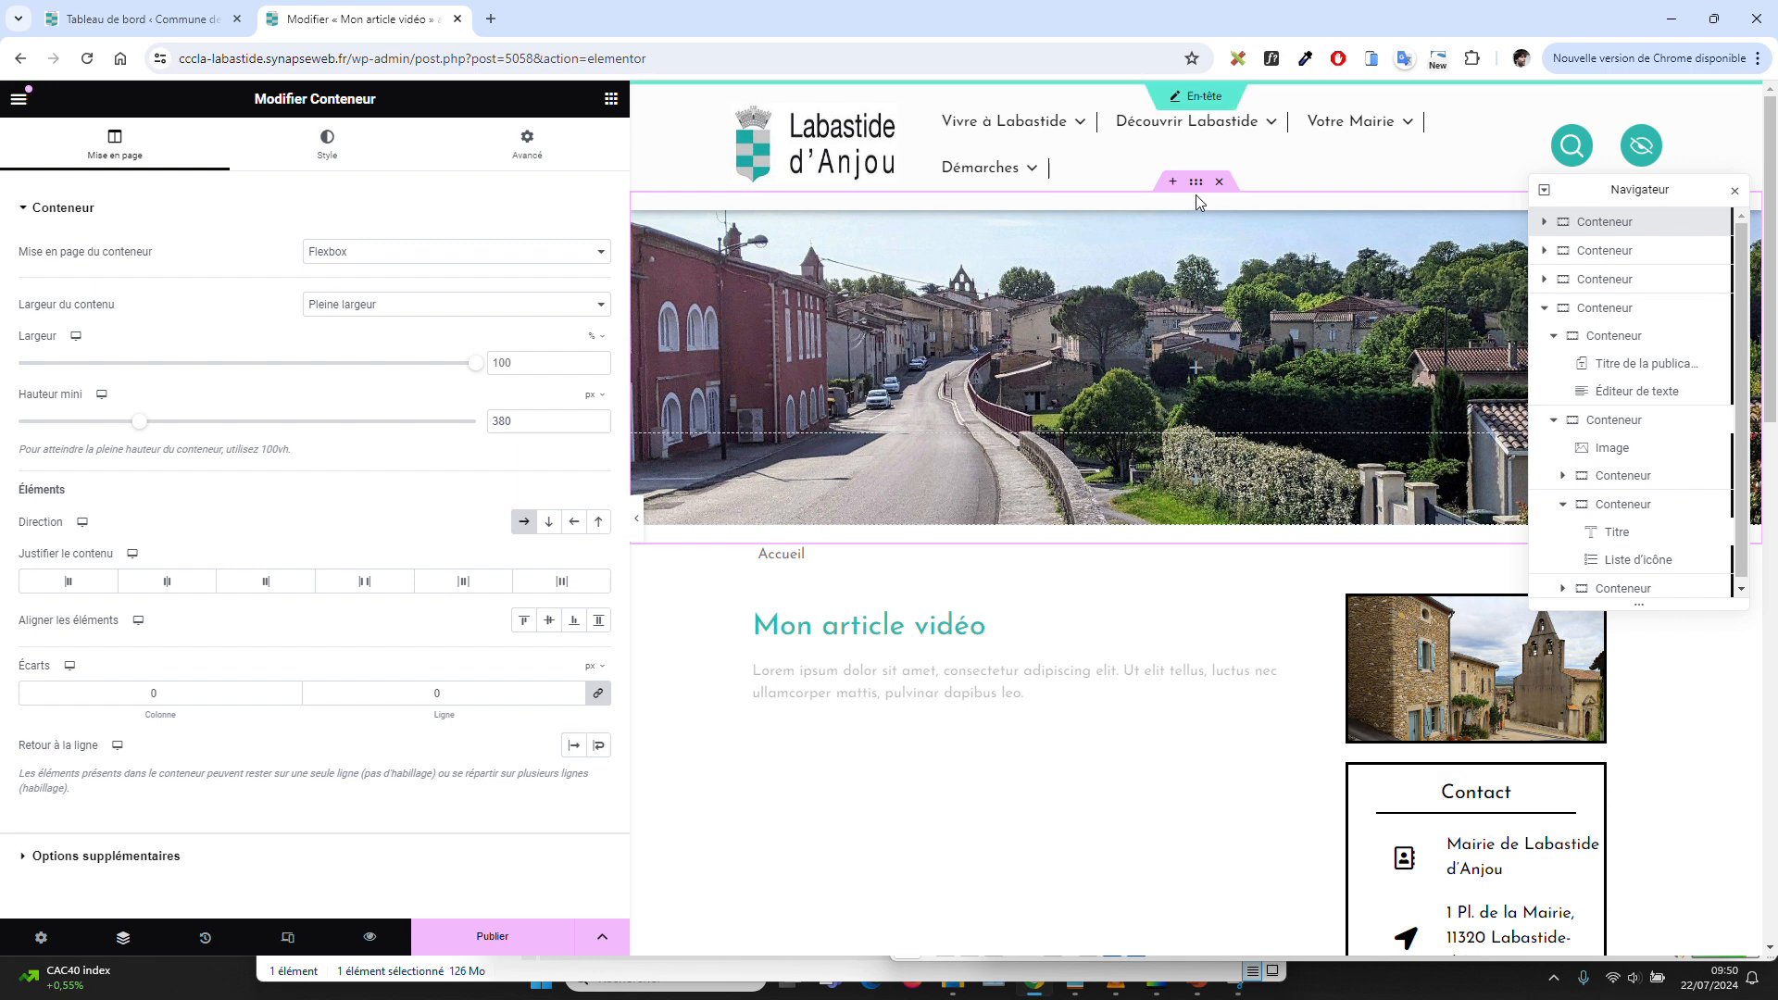
pyautogui.click(335, 156)
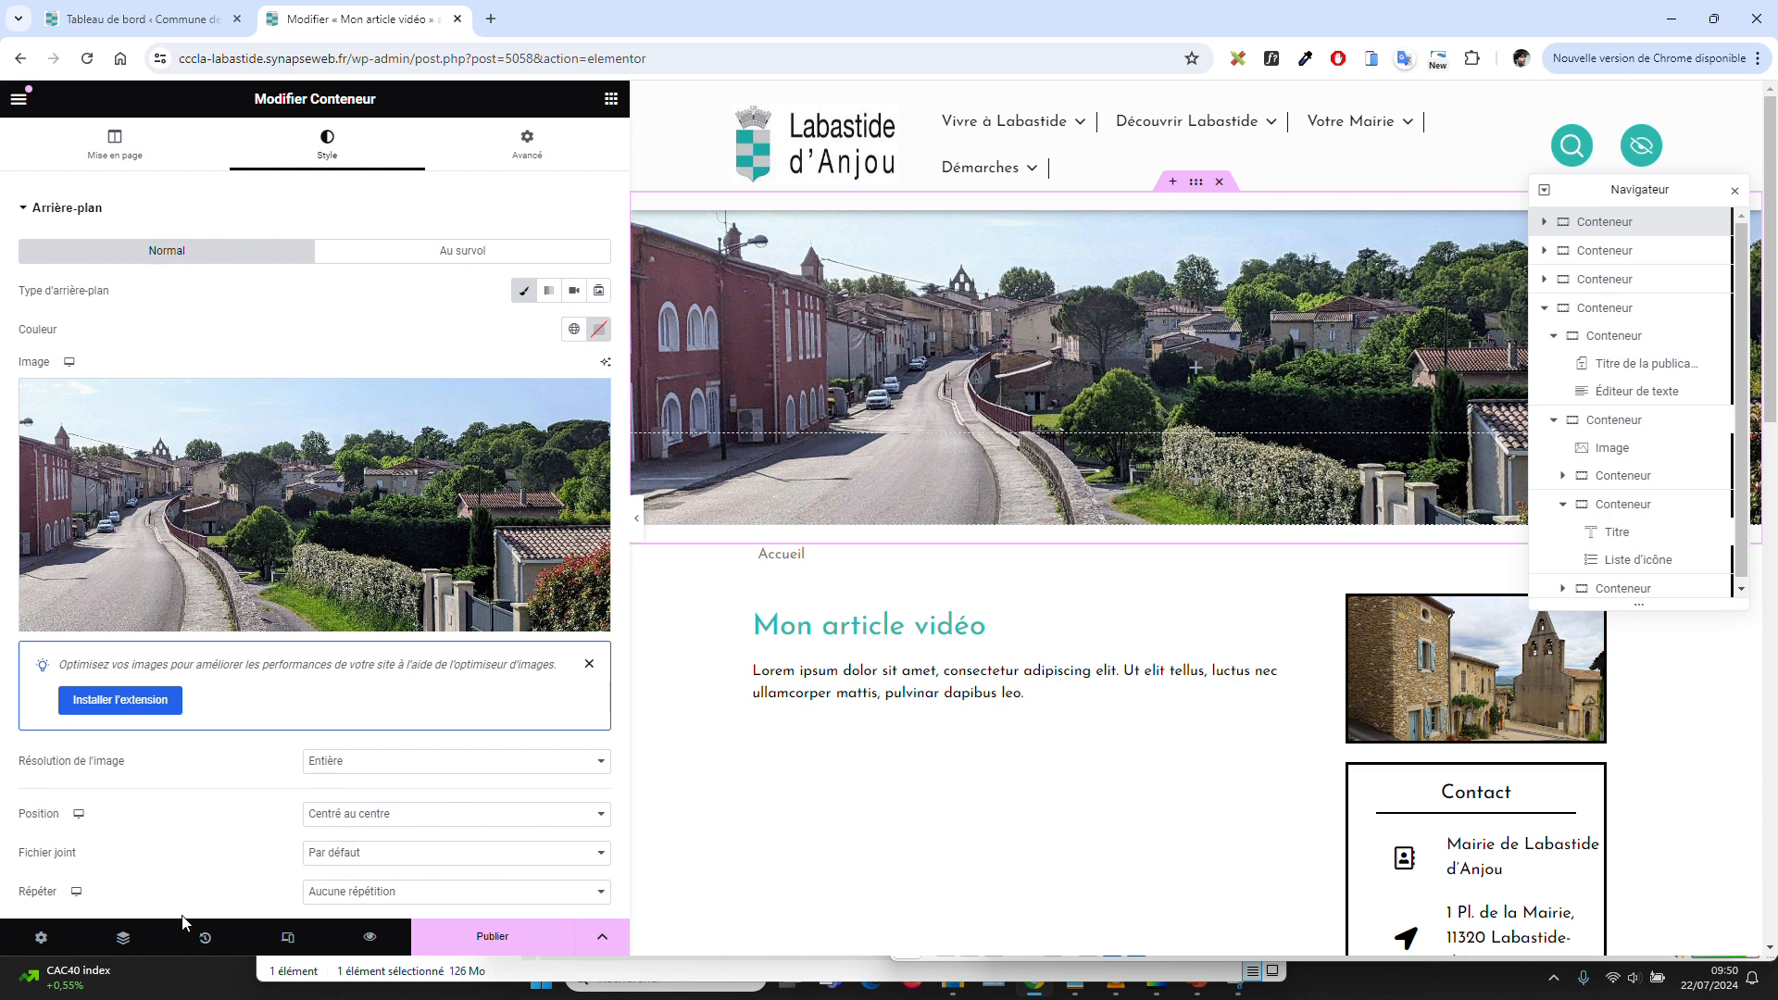
pyautogui.click(197, 944)
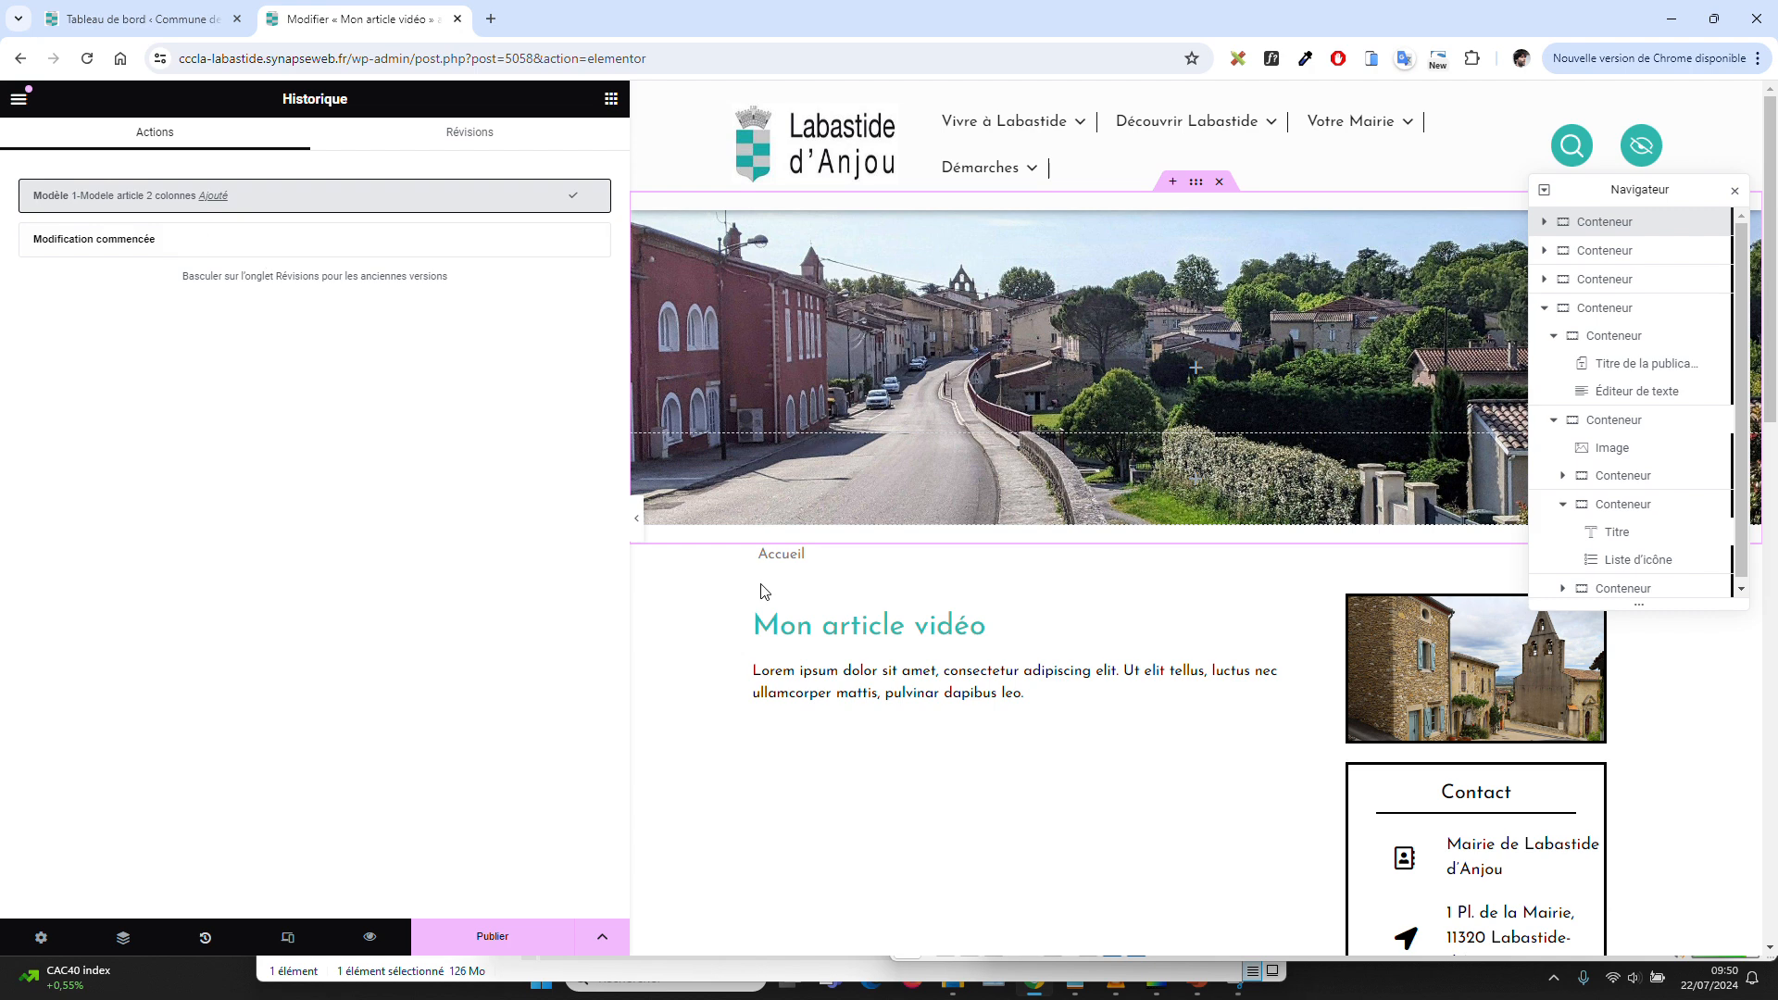
# Copy the Lorem ipsum paragraph in the article's text editor widget and paste it twice after the original.
pyautogui.click(768, 676)
pyautogui.click(406, 444)
pyautogui.hotkey('ctrl', 'a')
pyautogui.hotkey('ctrl', 'c')
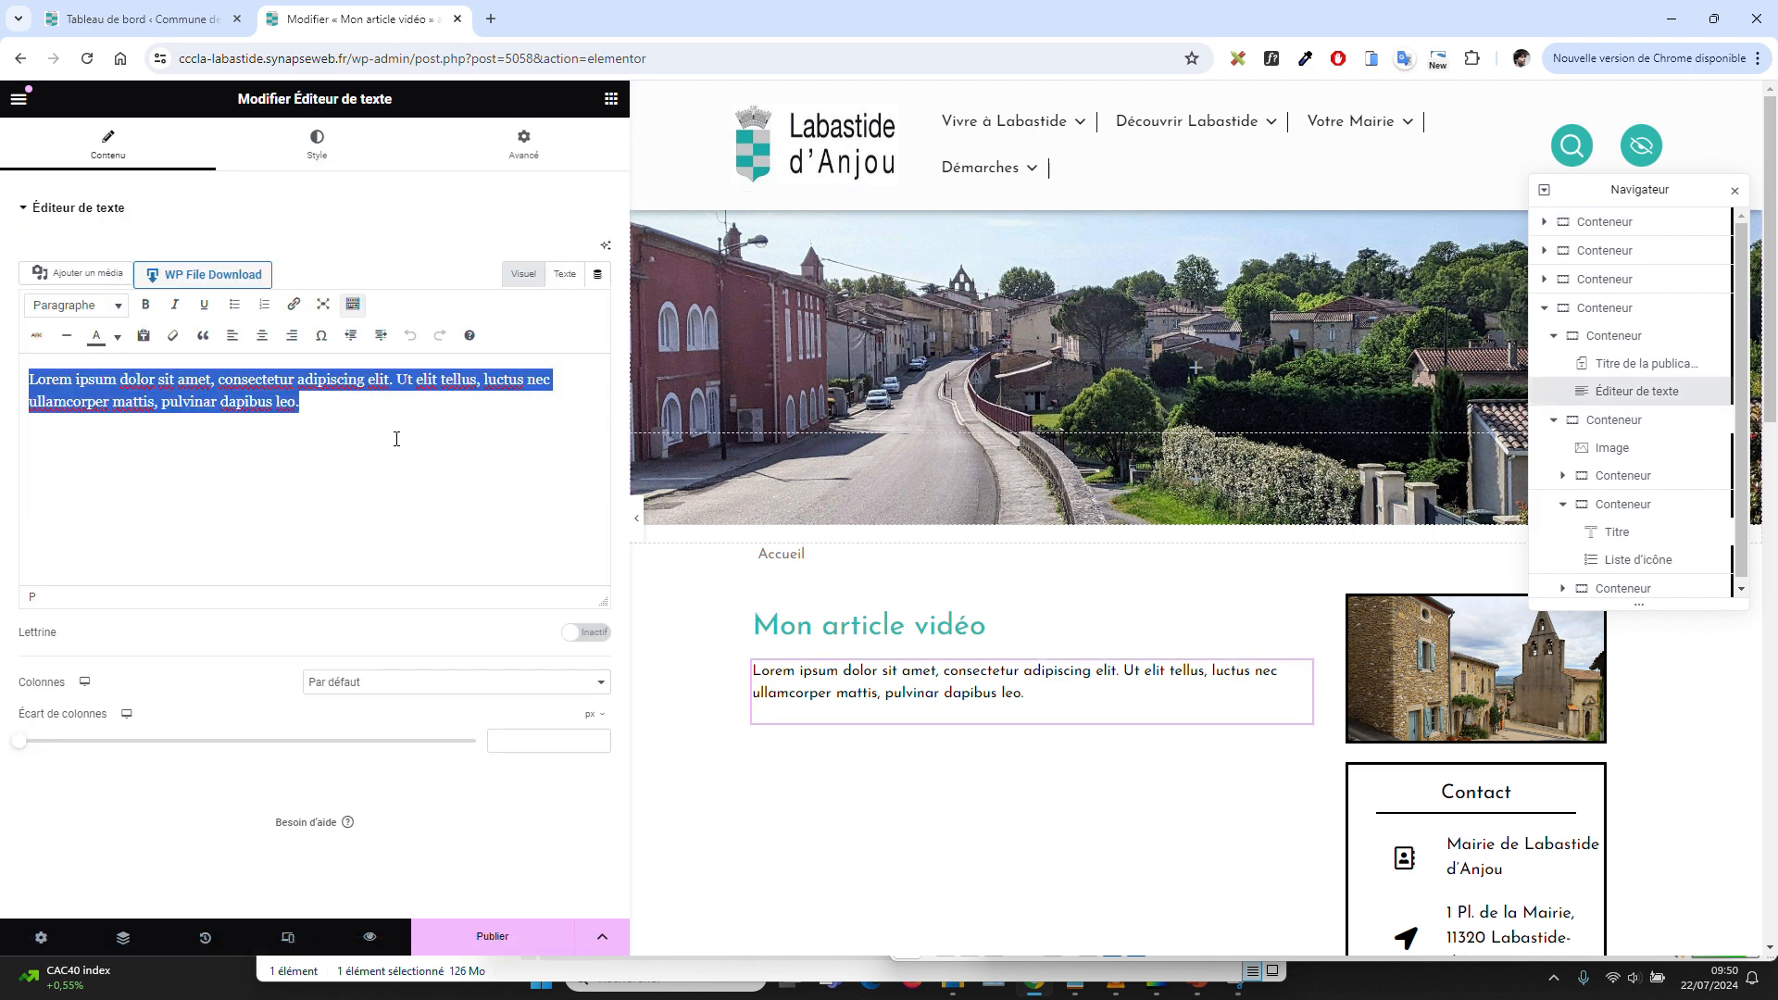
pyautogui.click(390, 414)
pyautogui.hotkey('ctrl', 'v')
pyautogui.hotkey('ctrl', 'v')
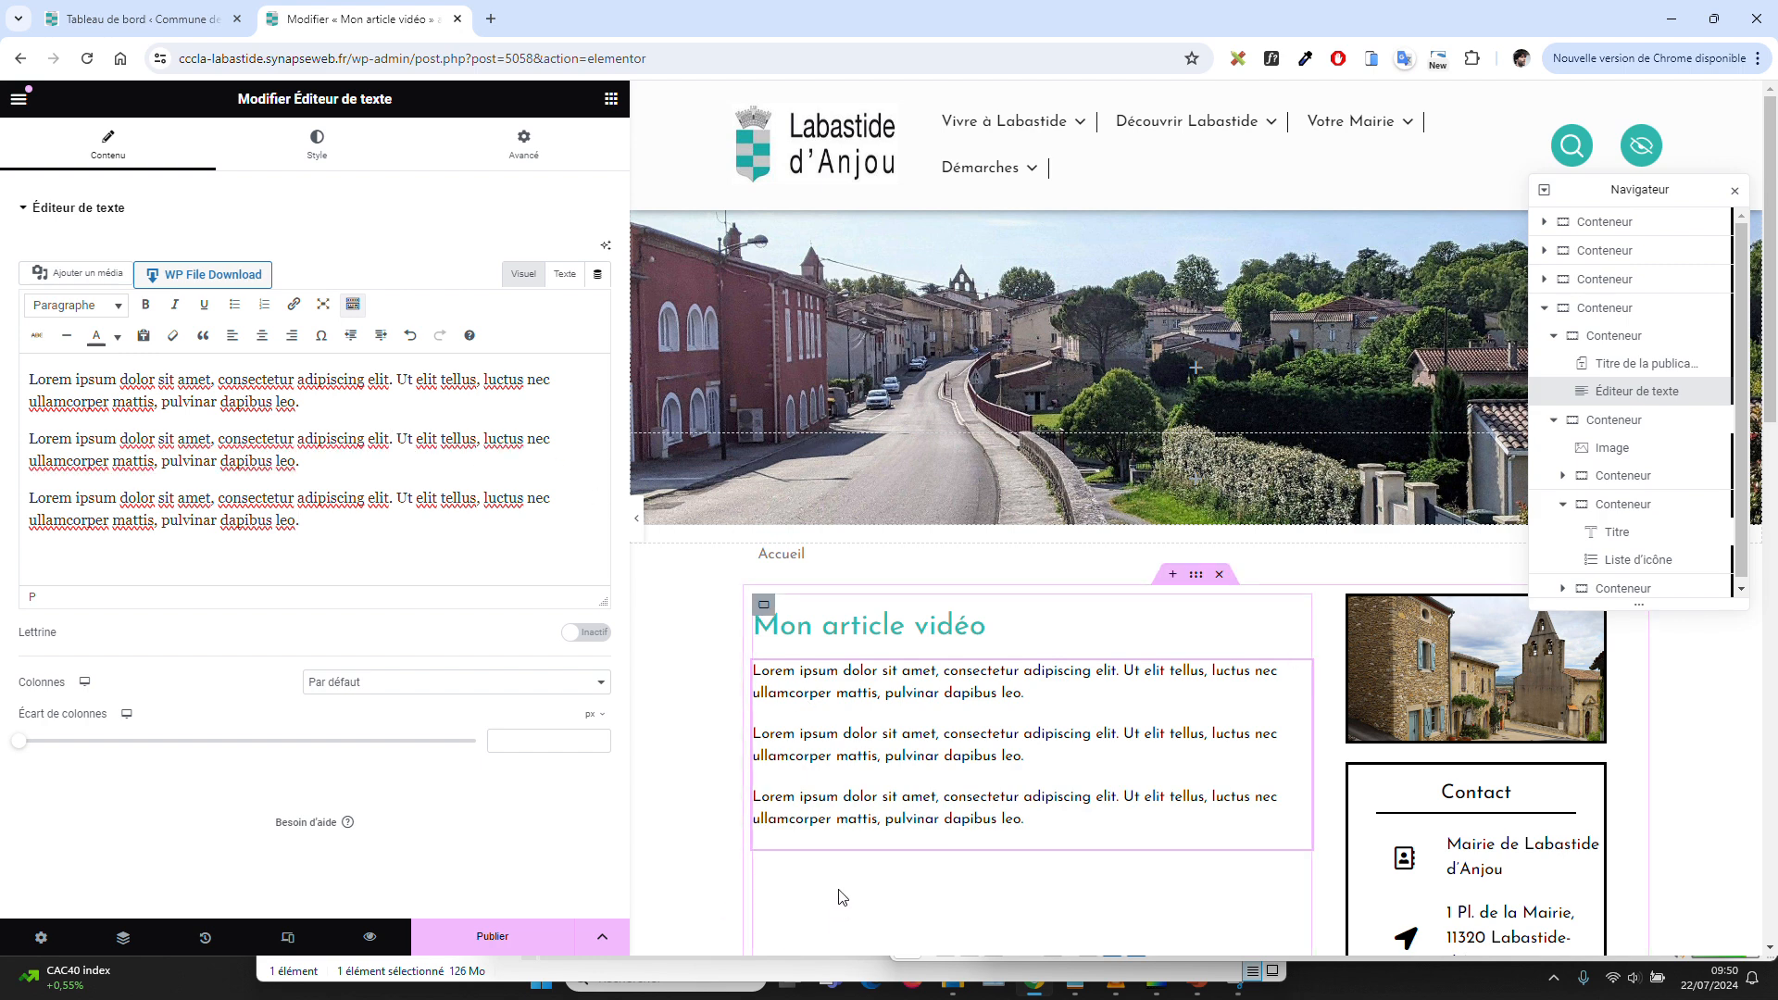
# Step back through the text editor changes in the edit history, and restore the most recent state.
pyautogui.click(898, 629)
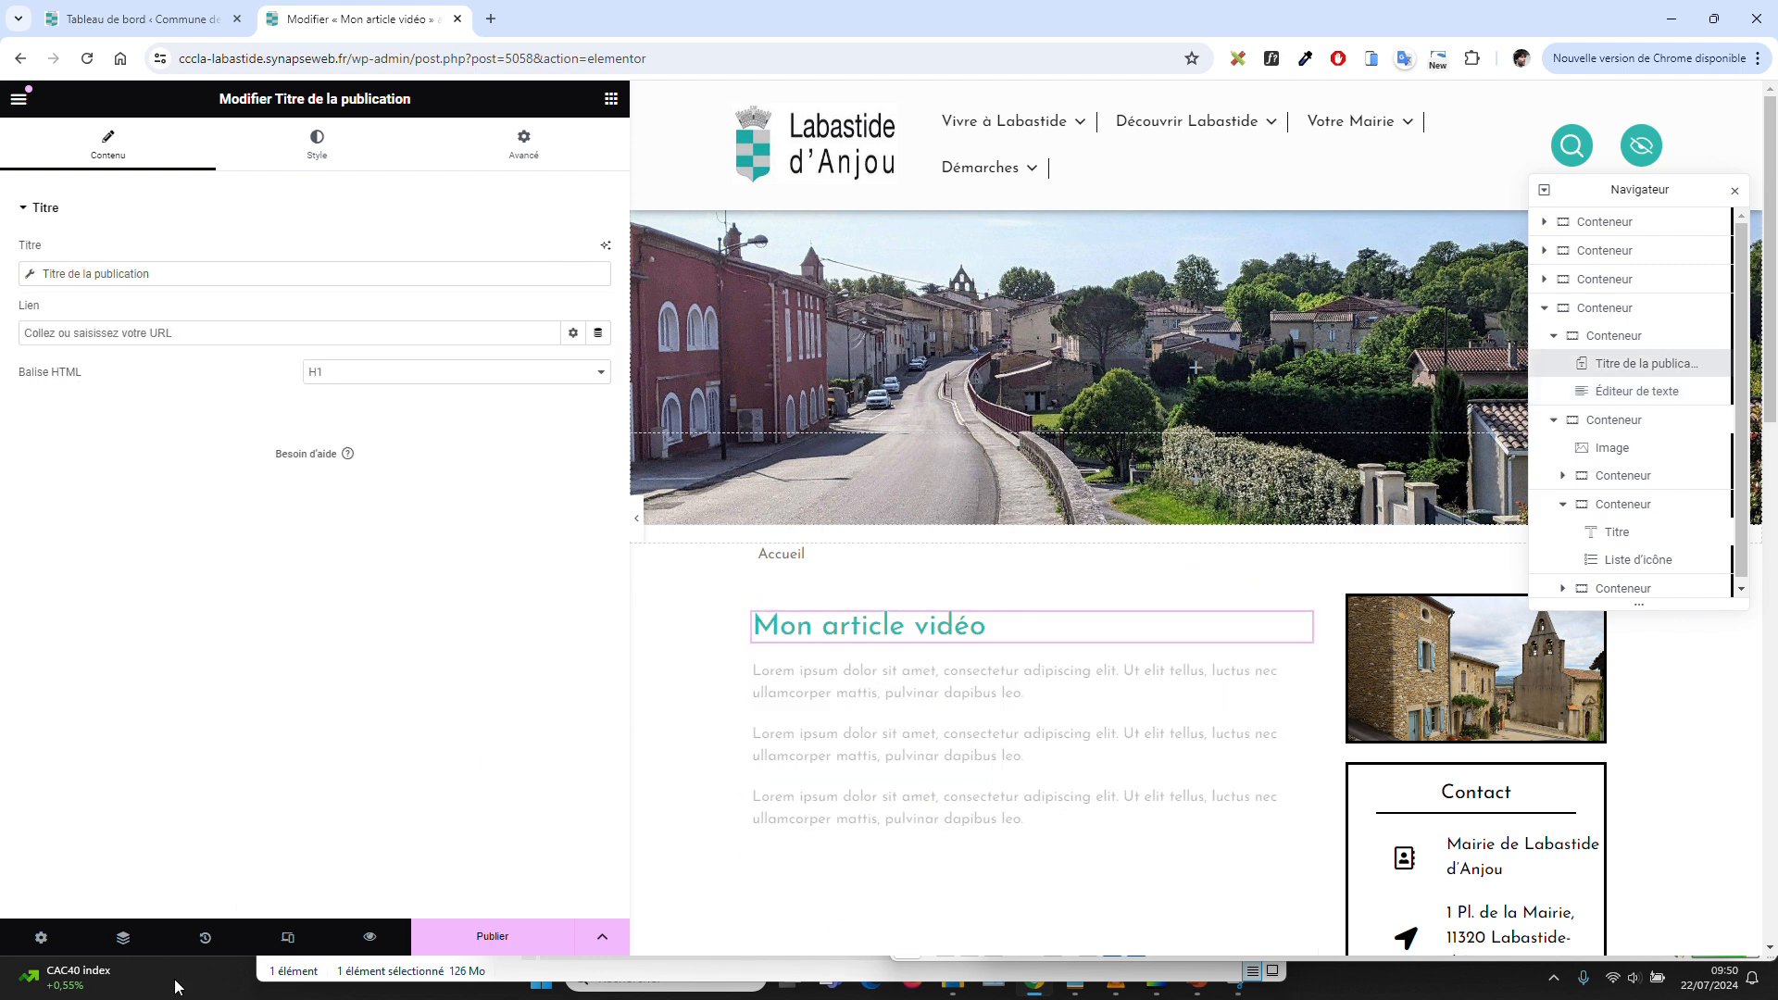
pyautogui.click(204, 949)
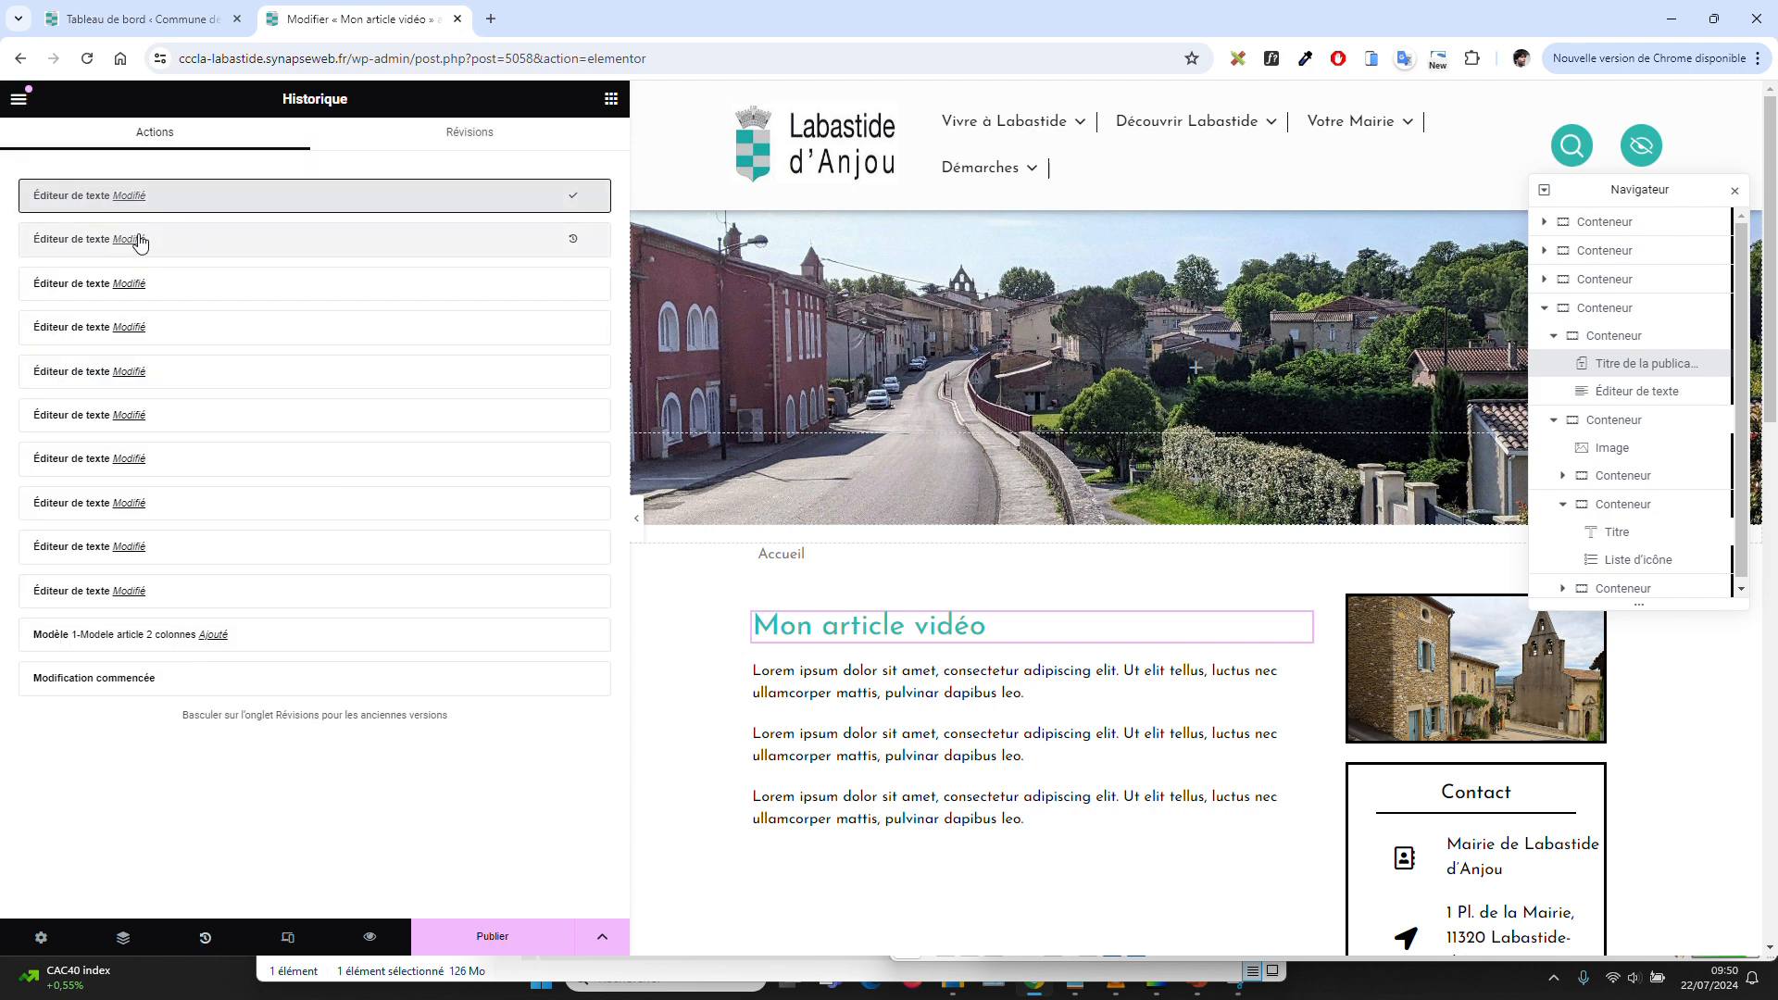
pyautogui.click(578, 240)
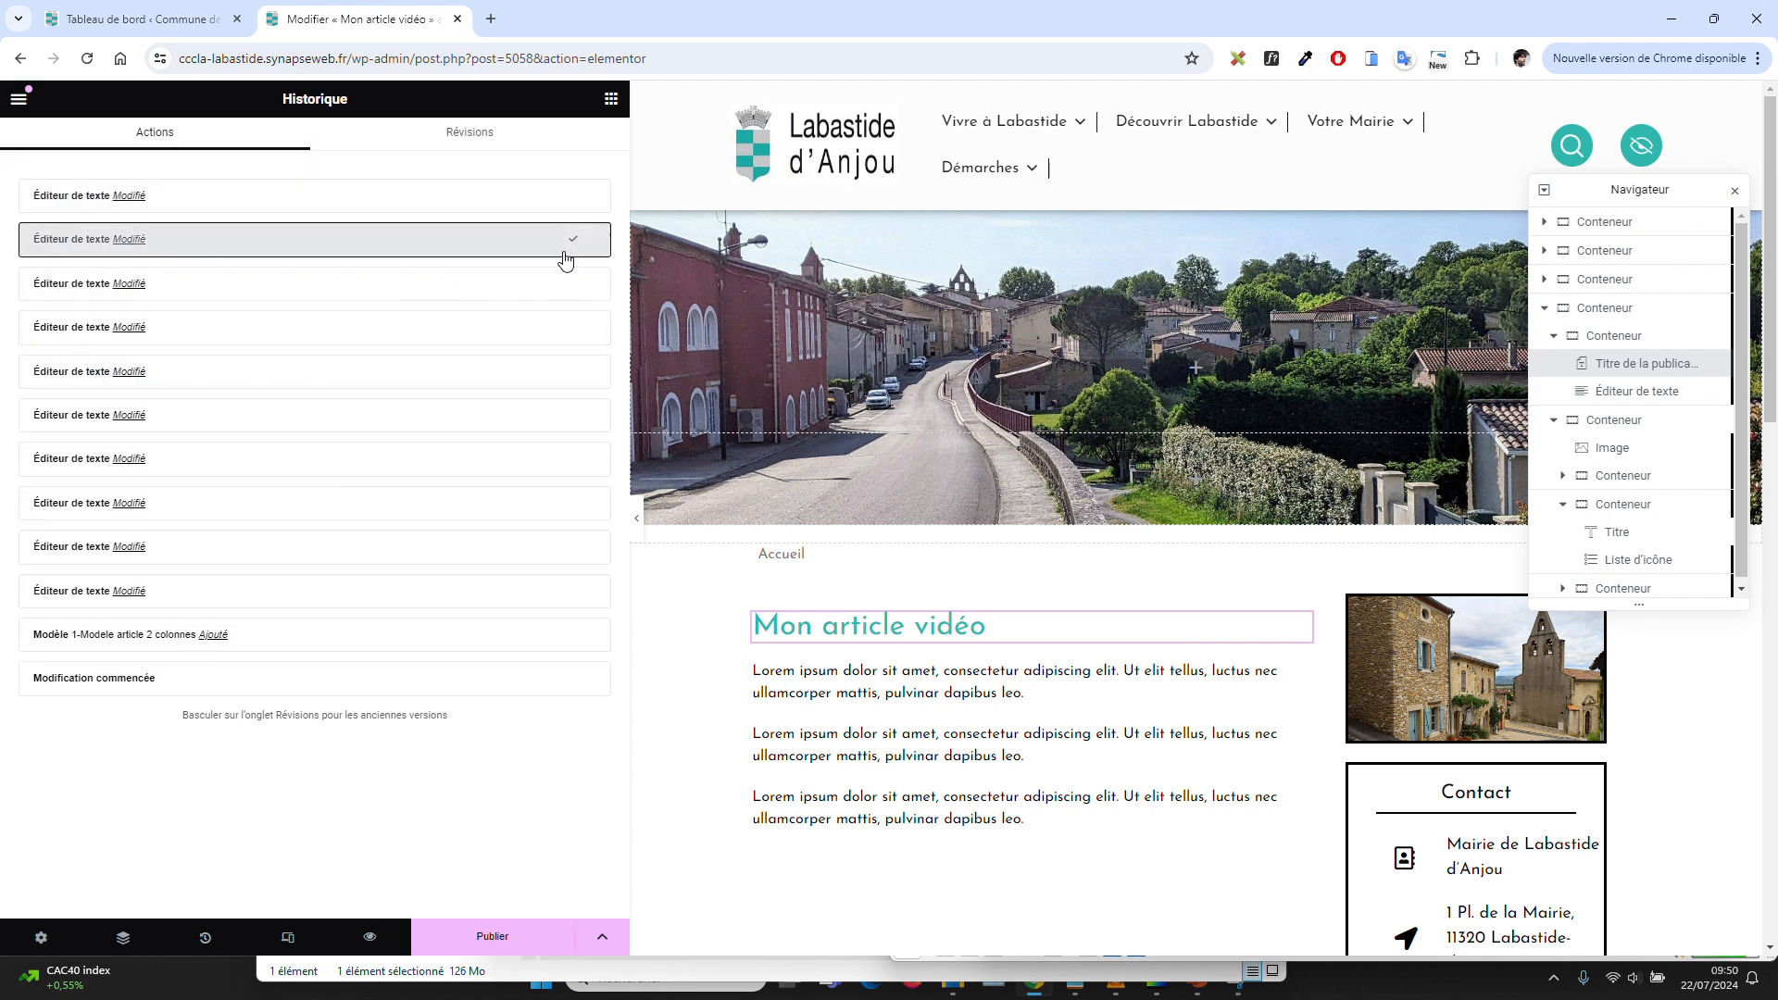
pyautogui.click(575, 287)
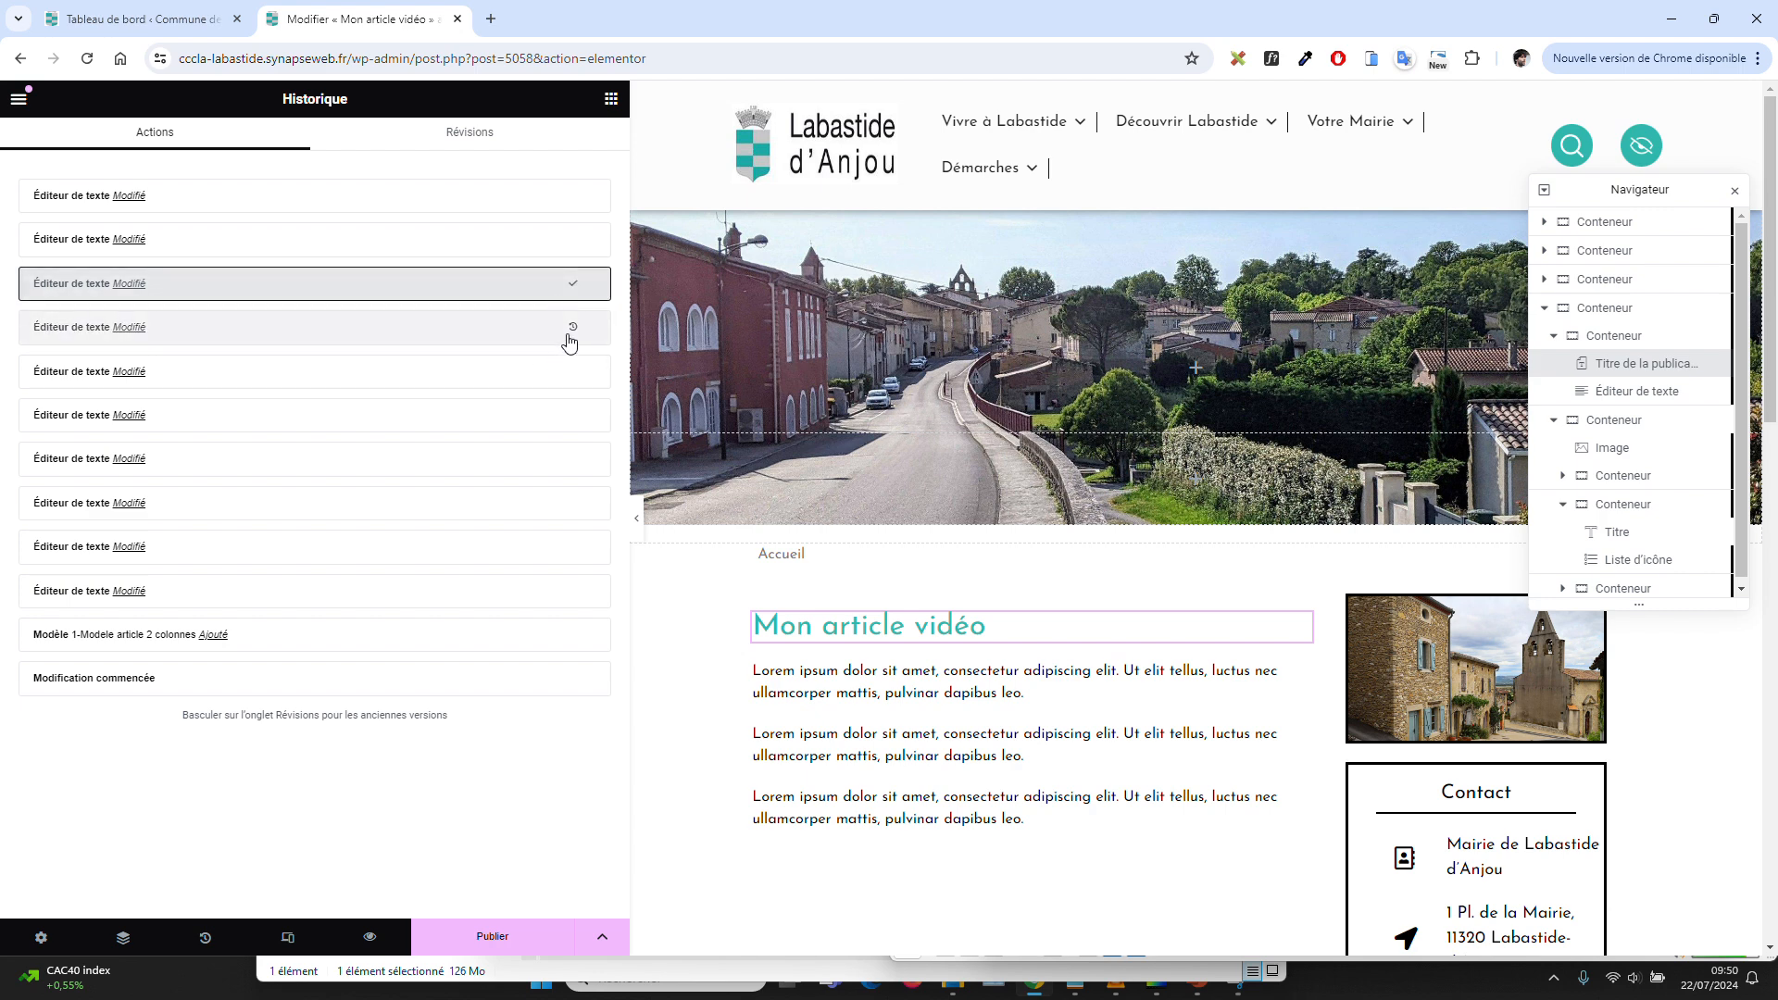
pyautogui.click(569, 341)
pyautogui.click(575, 375)
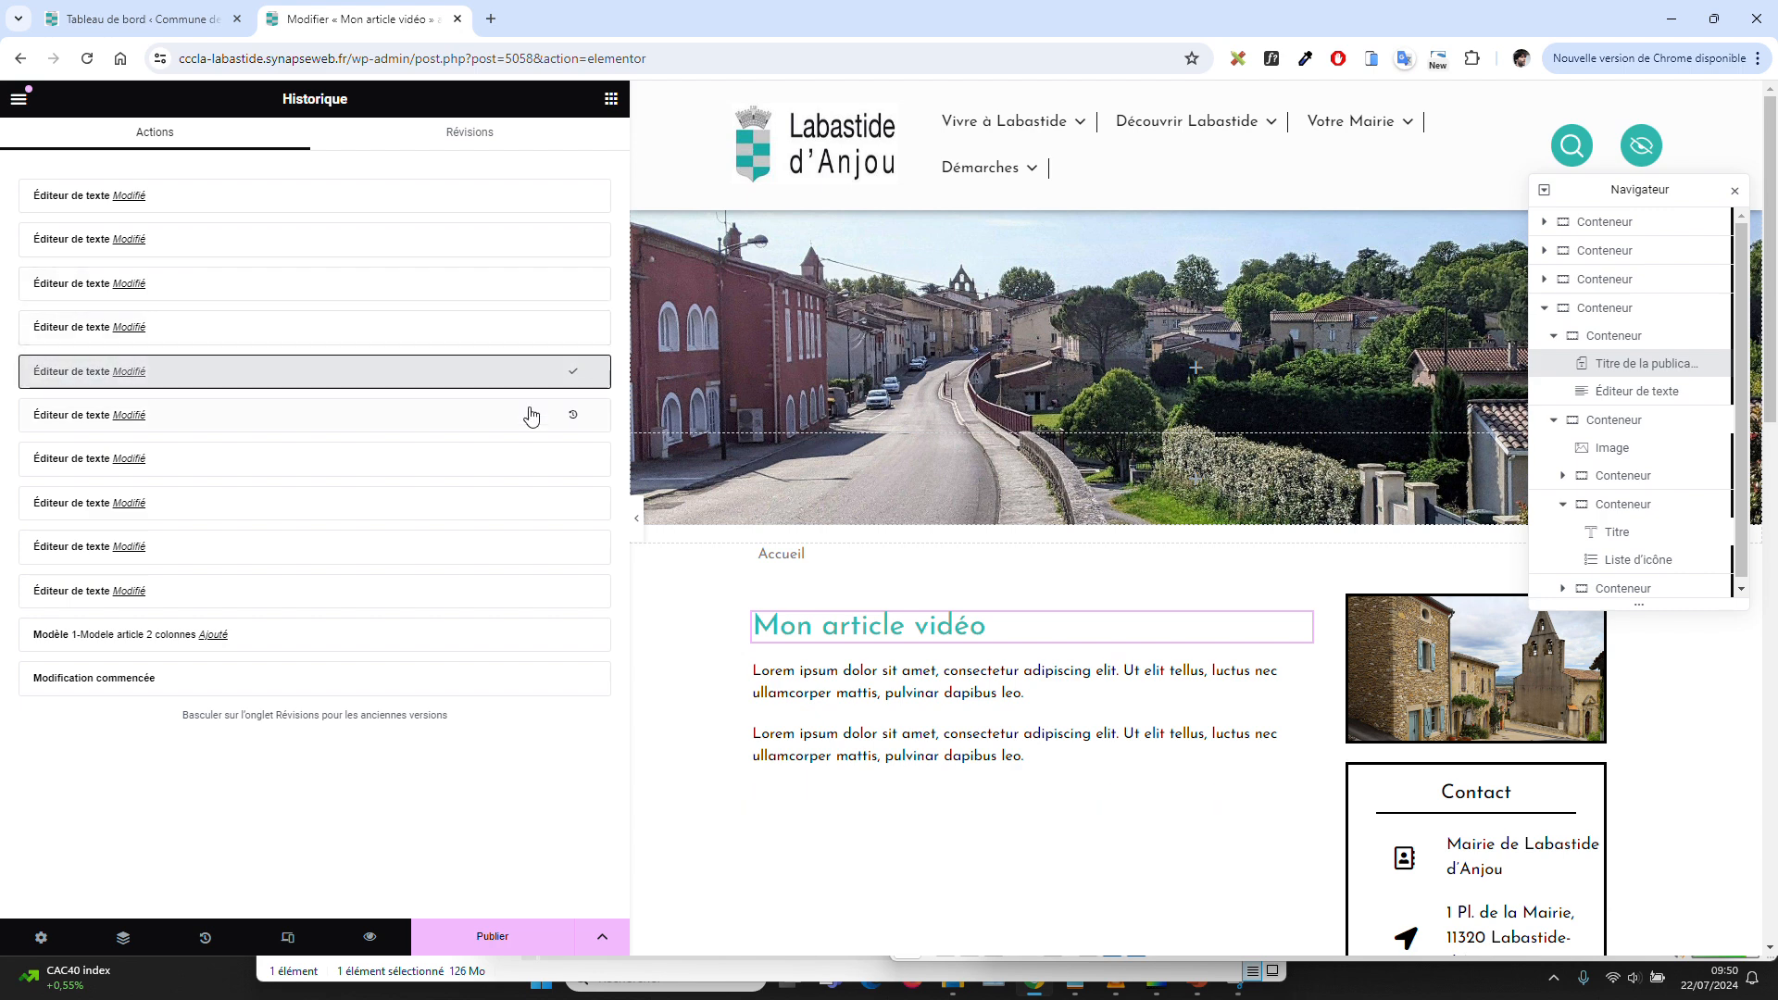
pyautogui.click(530, 413)
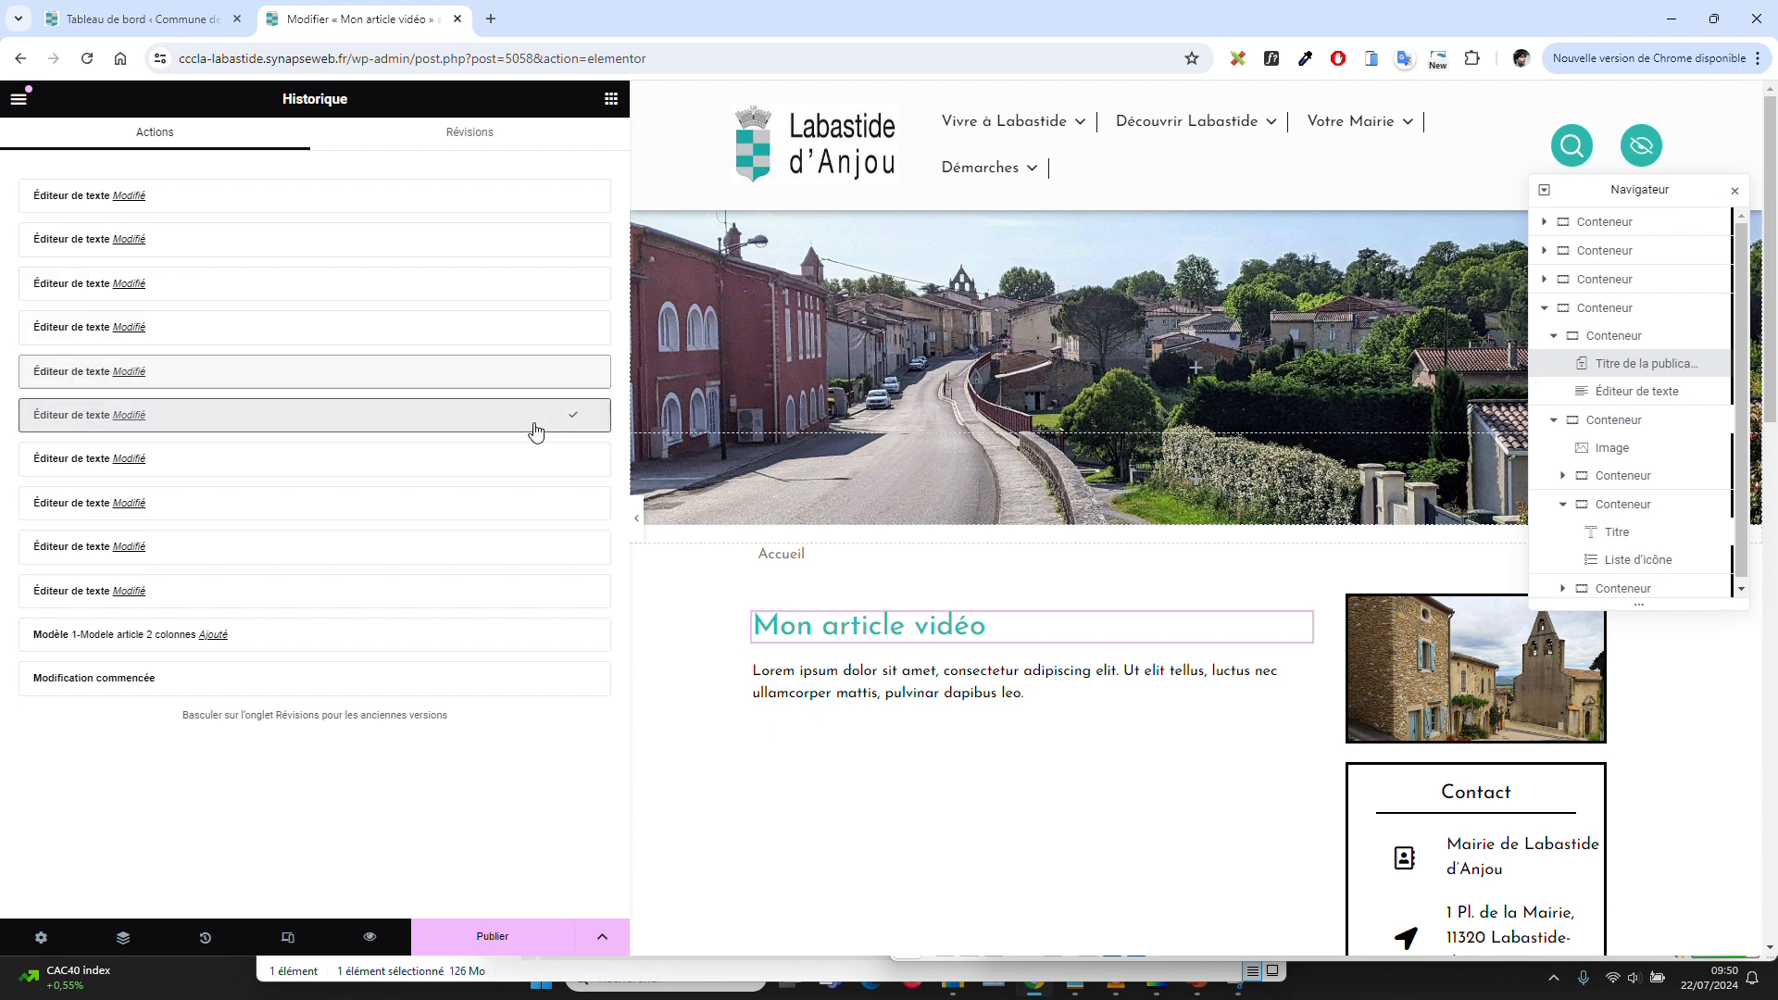
pyautogui.click(452, 206)
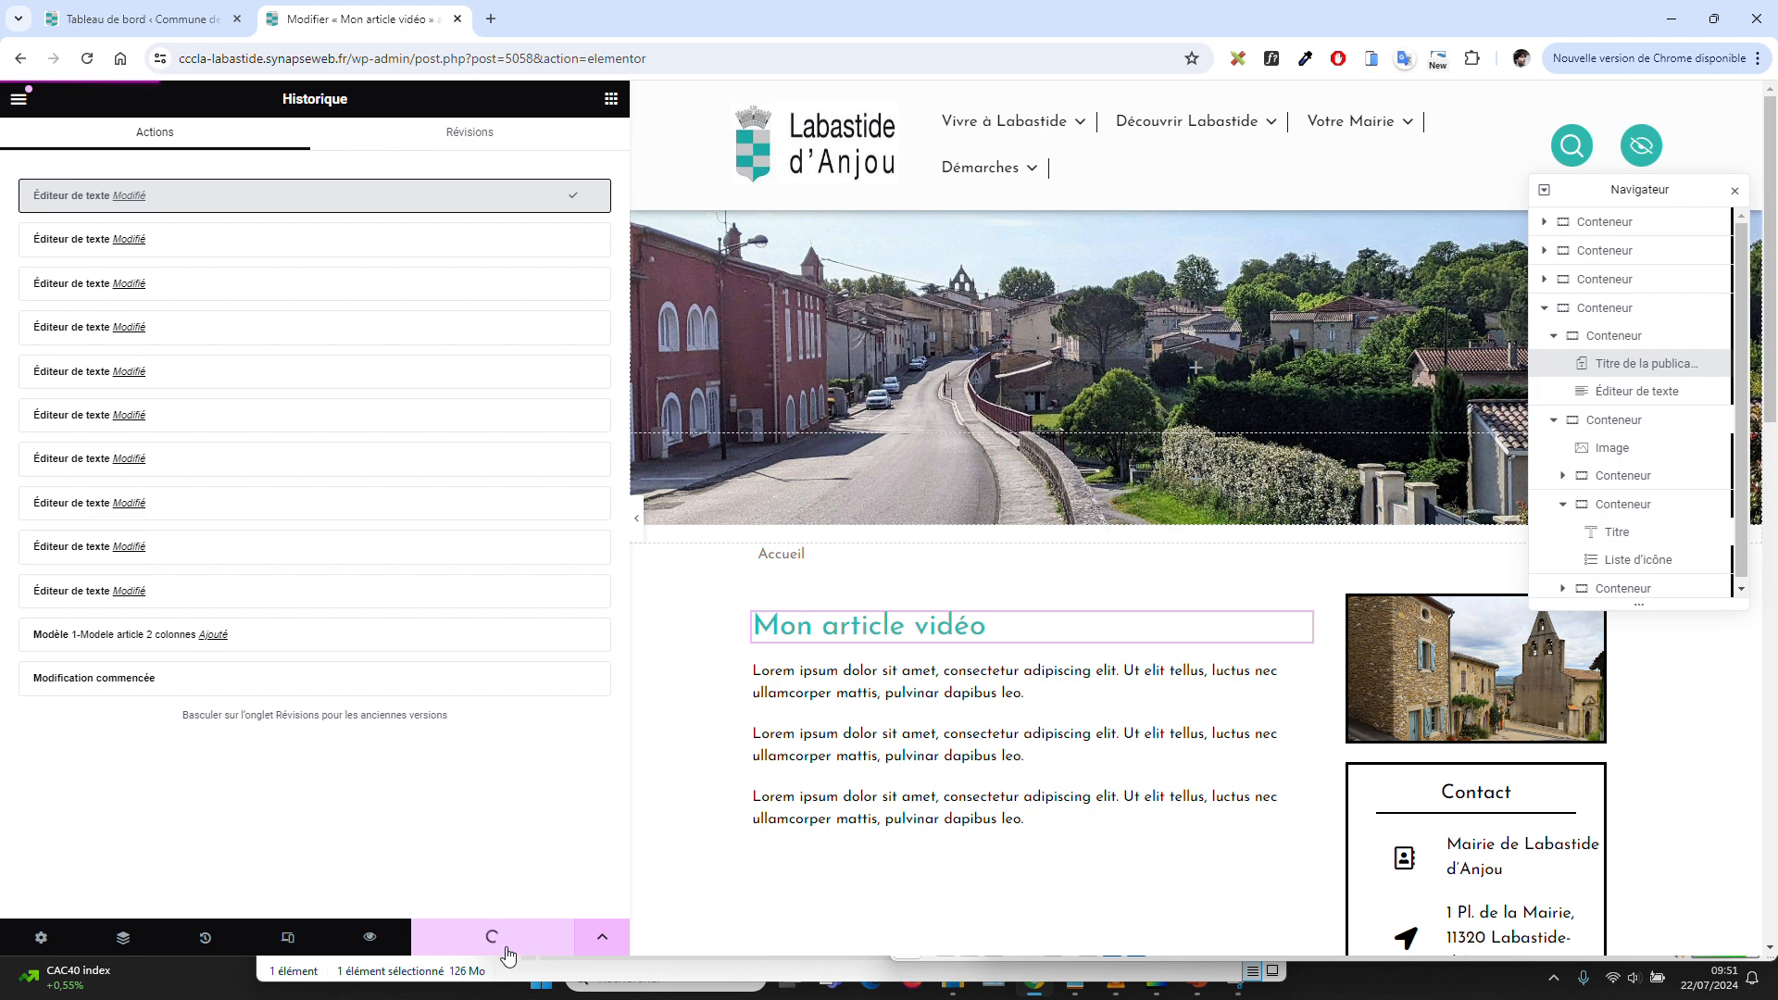
# Publish the article and look at the additional save options.
pyautogui.click(601, 936)
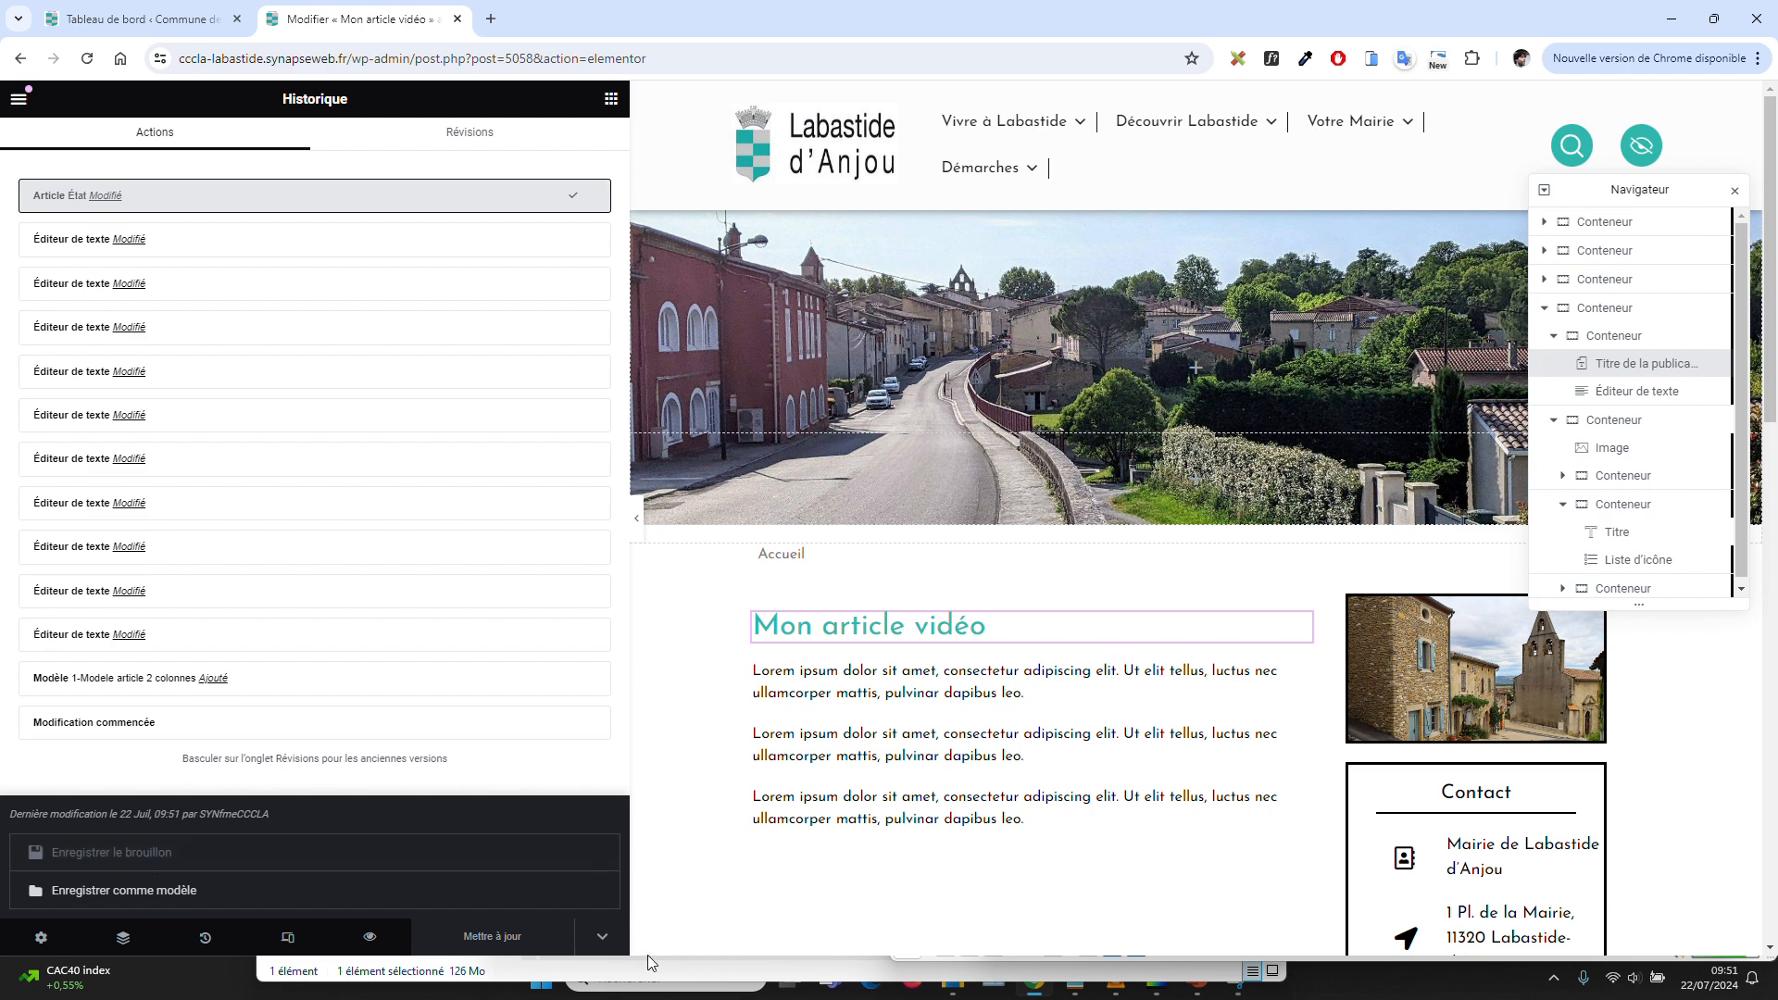
pyautogui.click(603, 938)
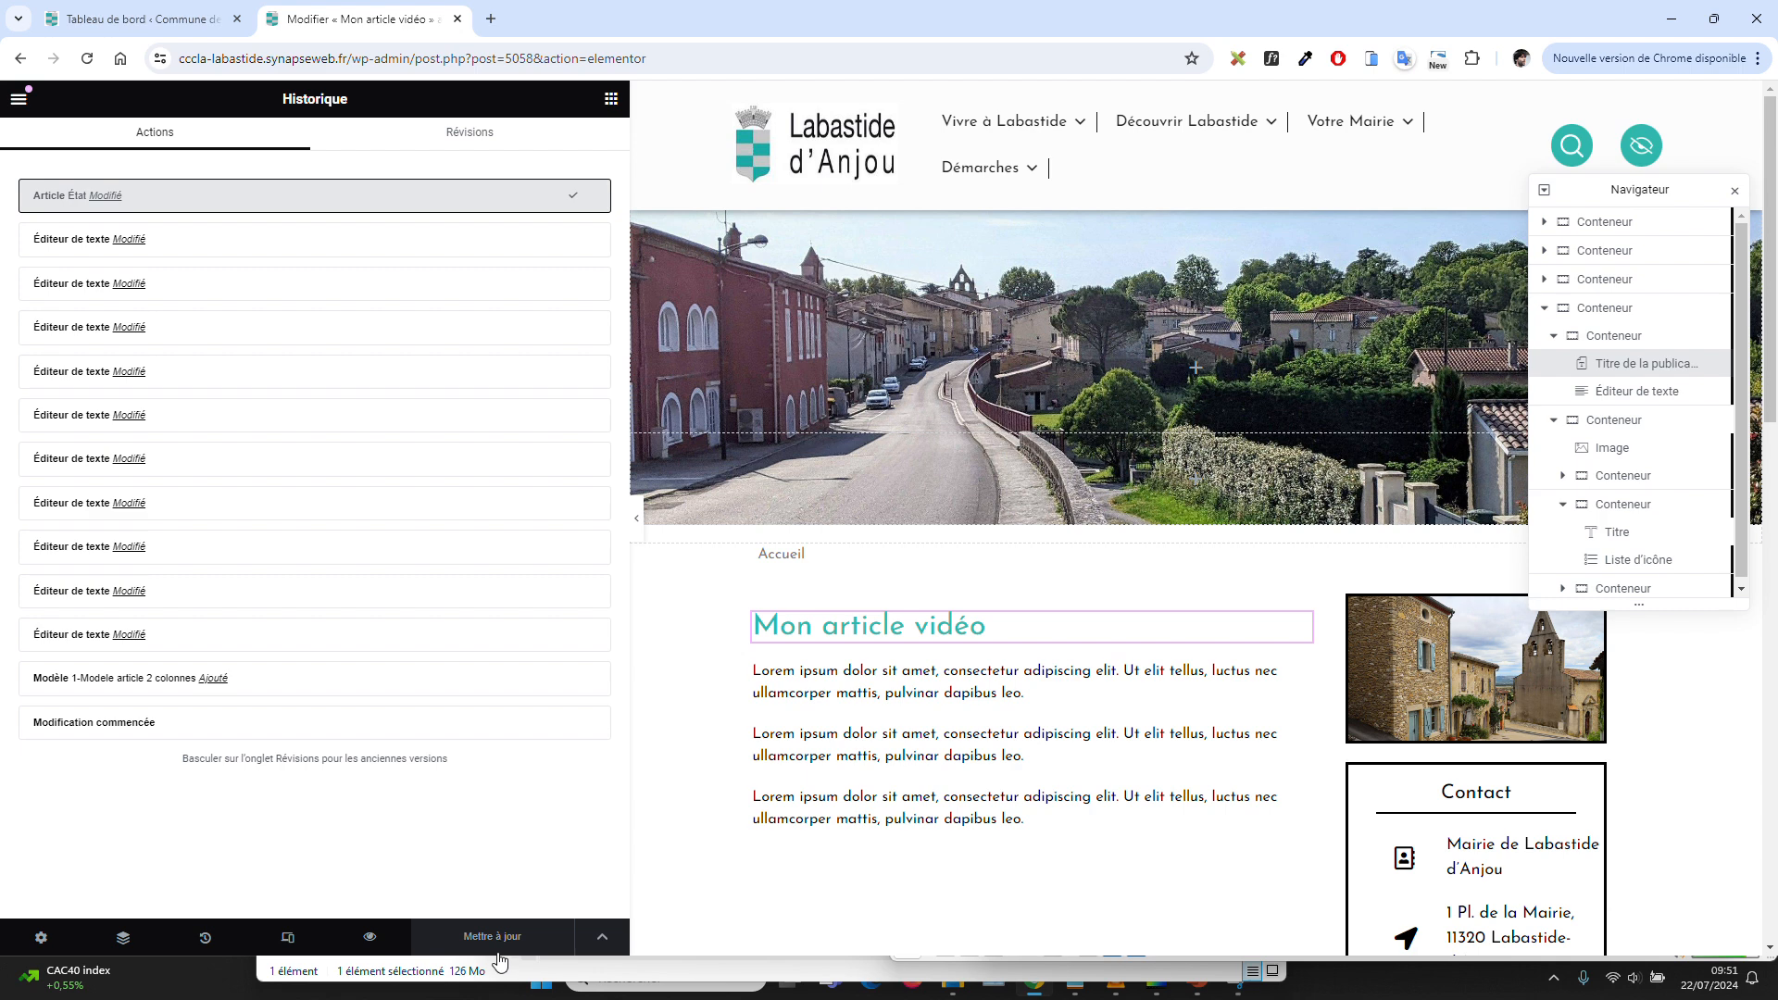
# Delete the text editor widget below the article title and update the published article.
pyautogui.rightClick(964, 727)
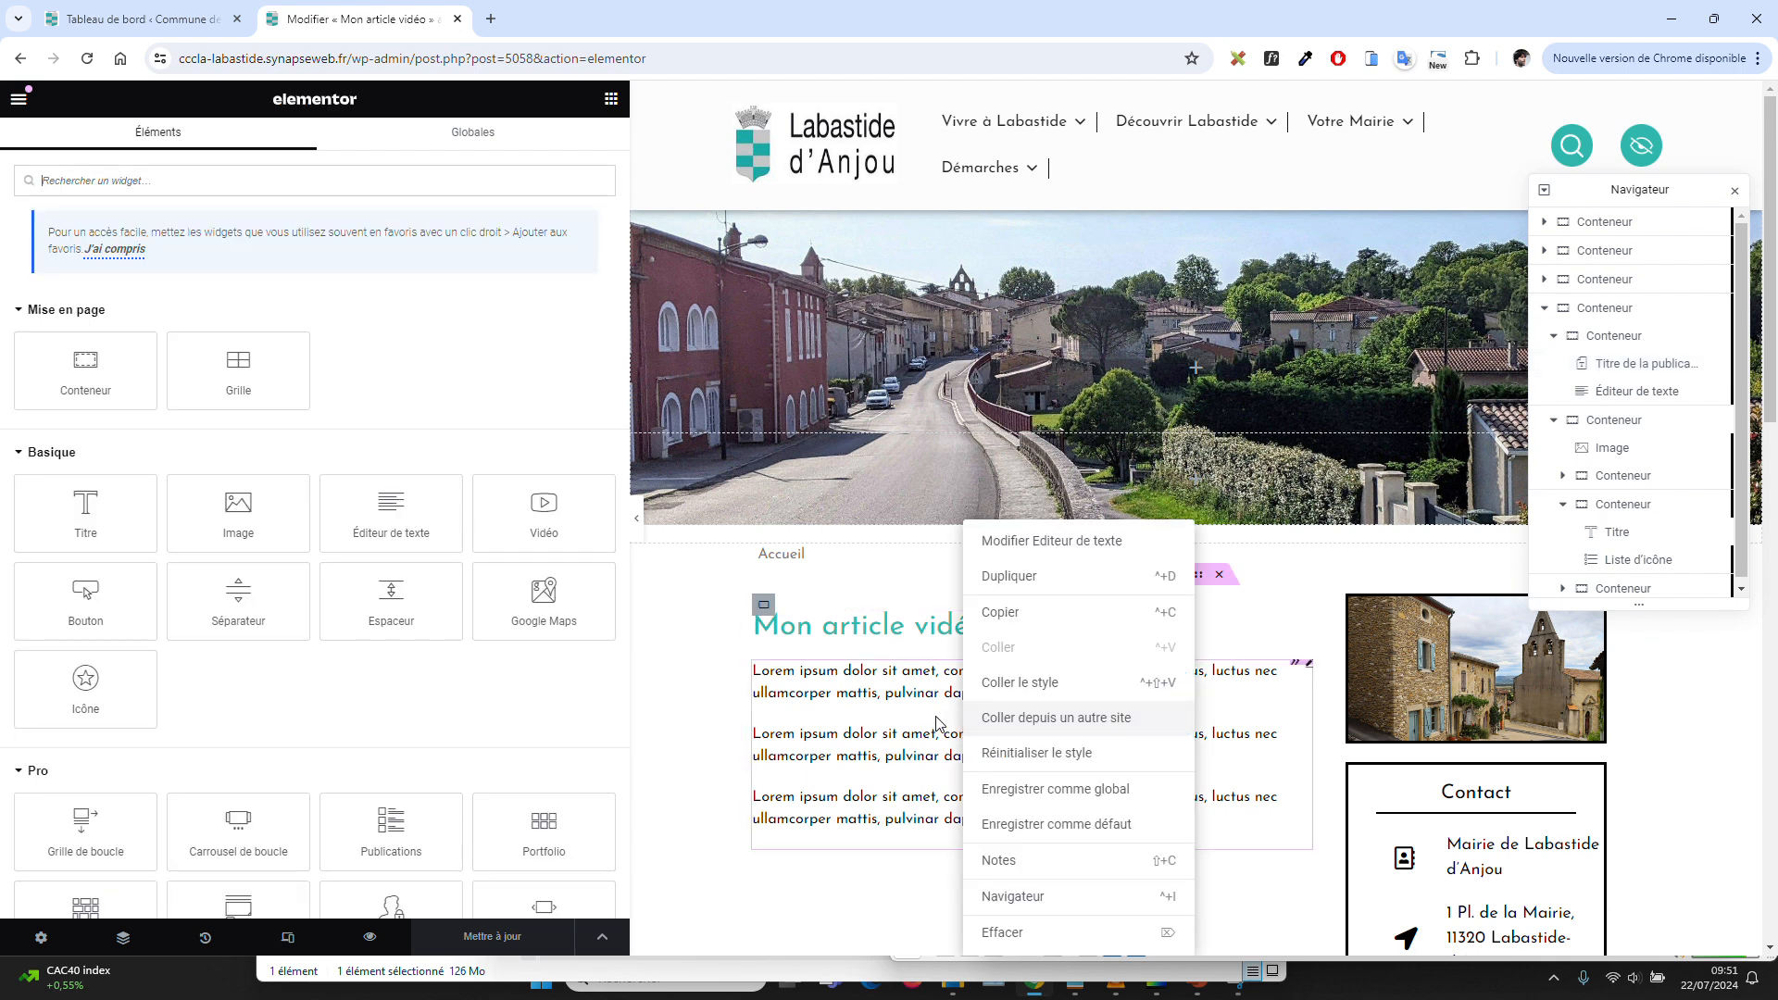
pyautogui.click(1009, 935)
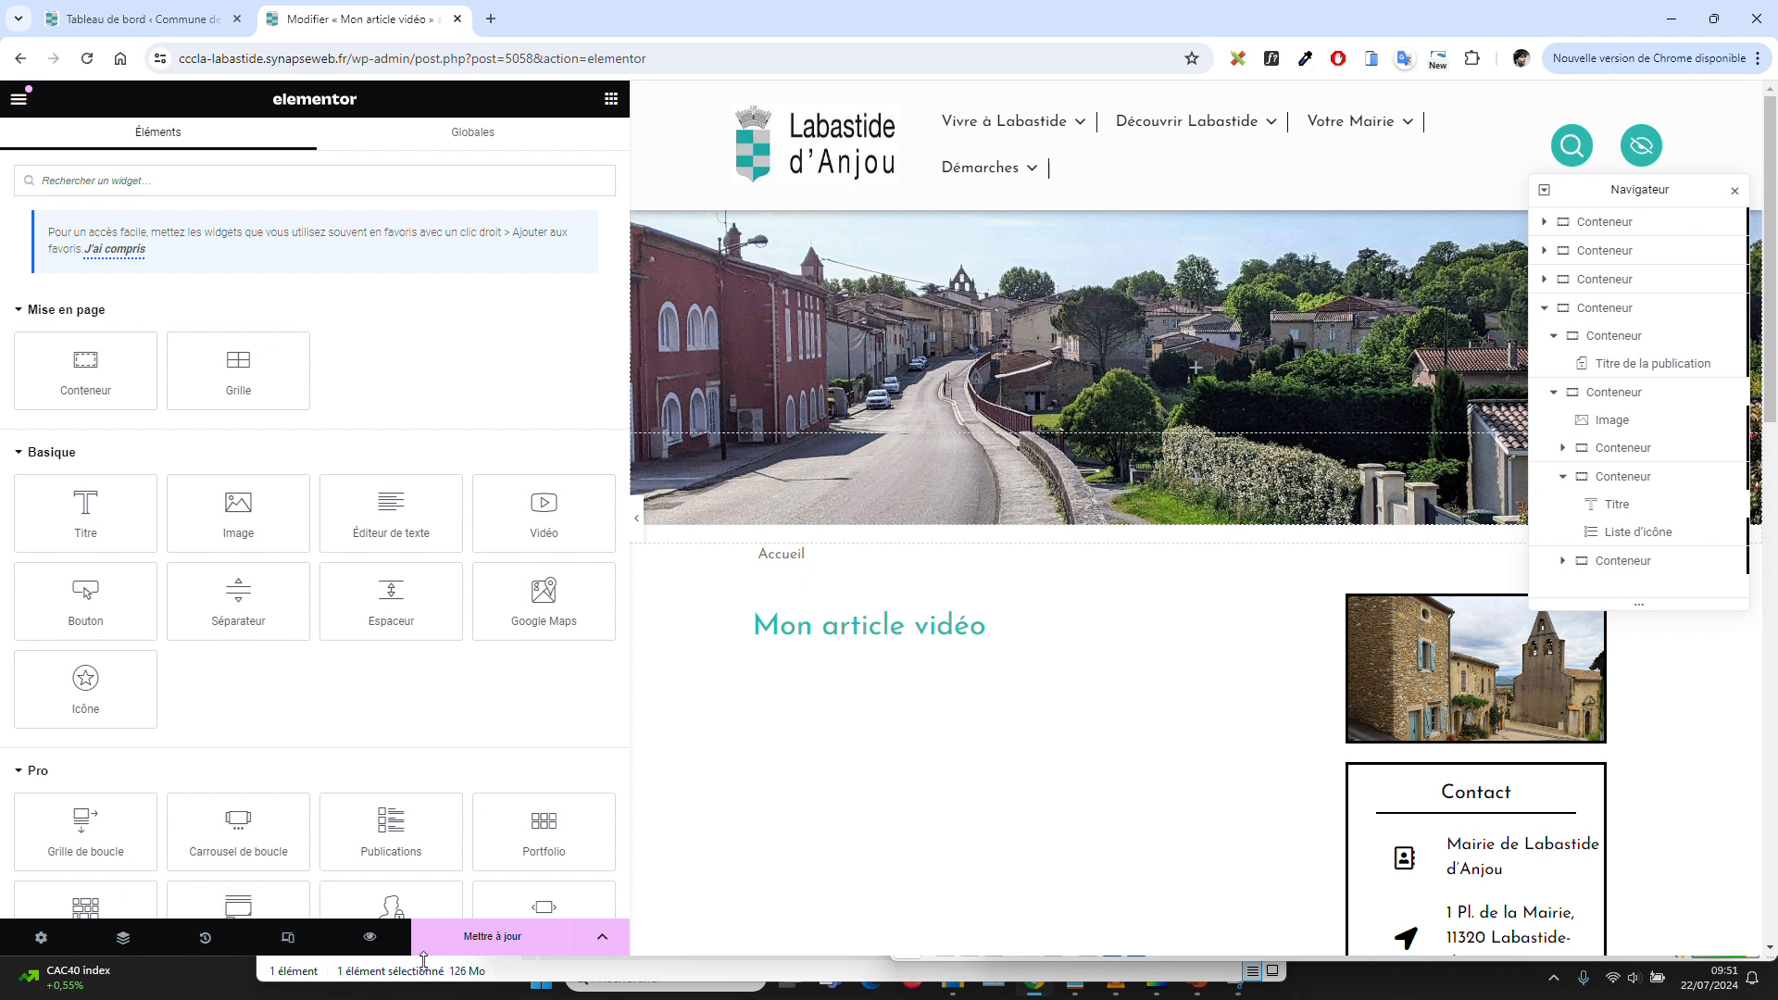
pyautogui.click(492, 940)
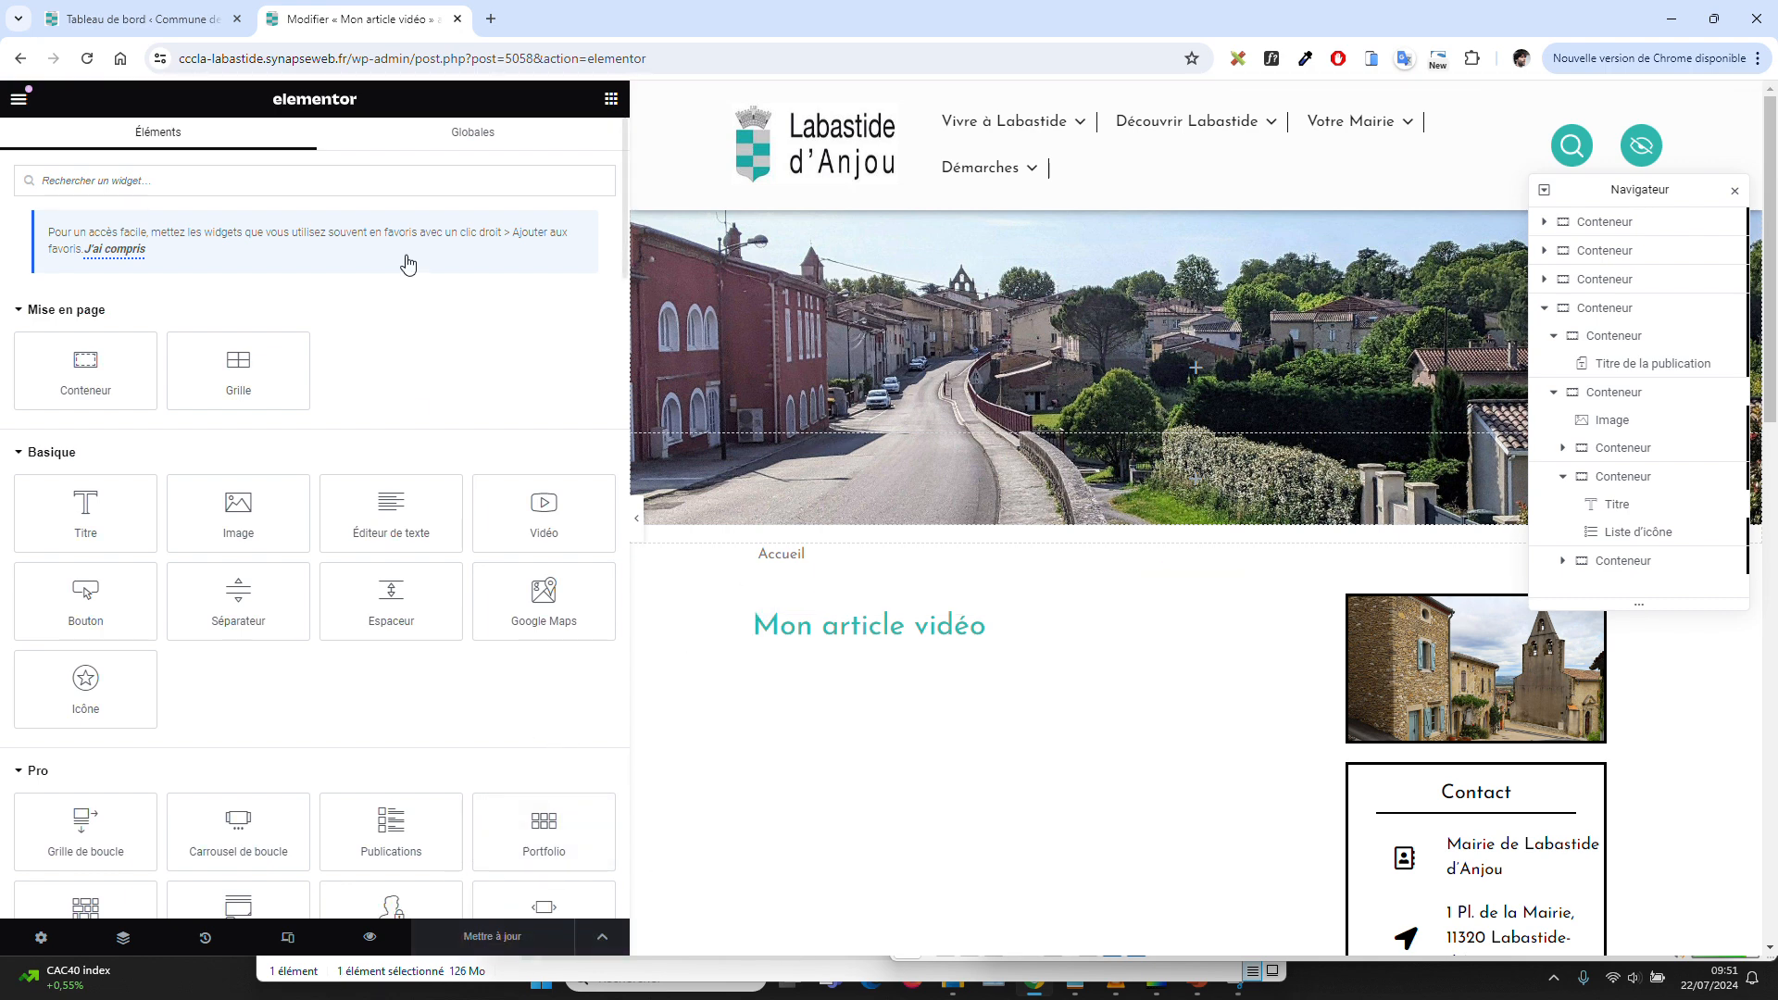
# Restore the article's saved revision #5064 from the revision history to bring back the Lorem ipsum text.
pyautogui.click(204, 940)
pyautogui.click(480, 134)
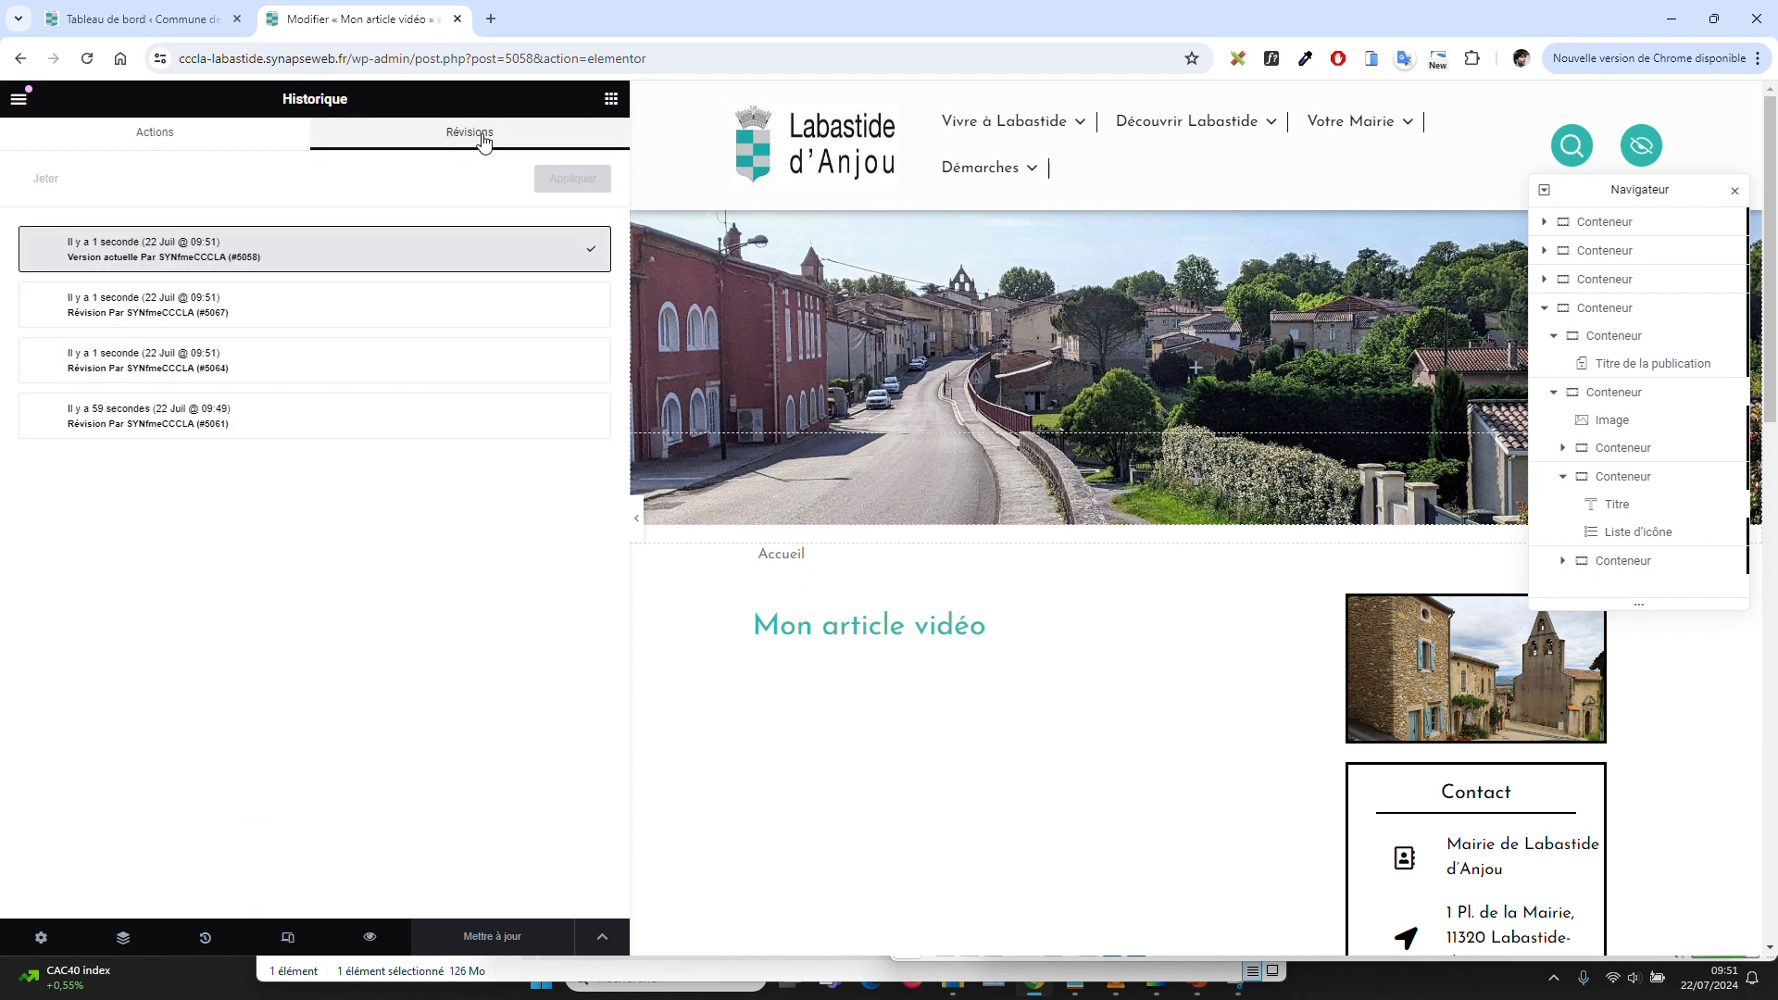
pyautogui.click(451, 374)
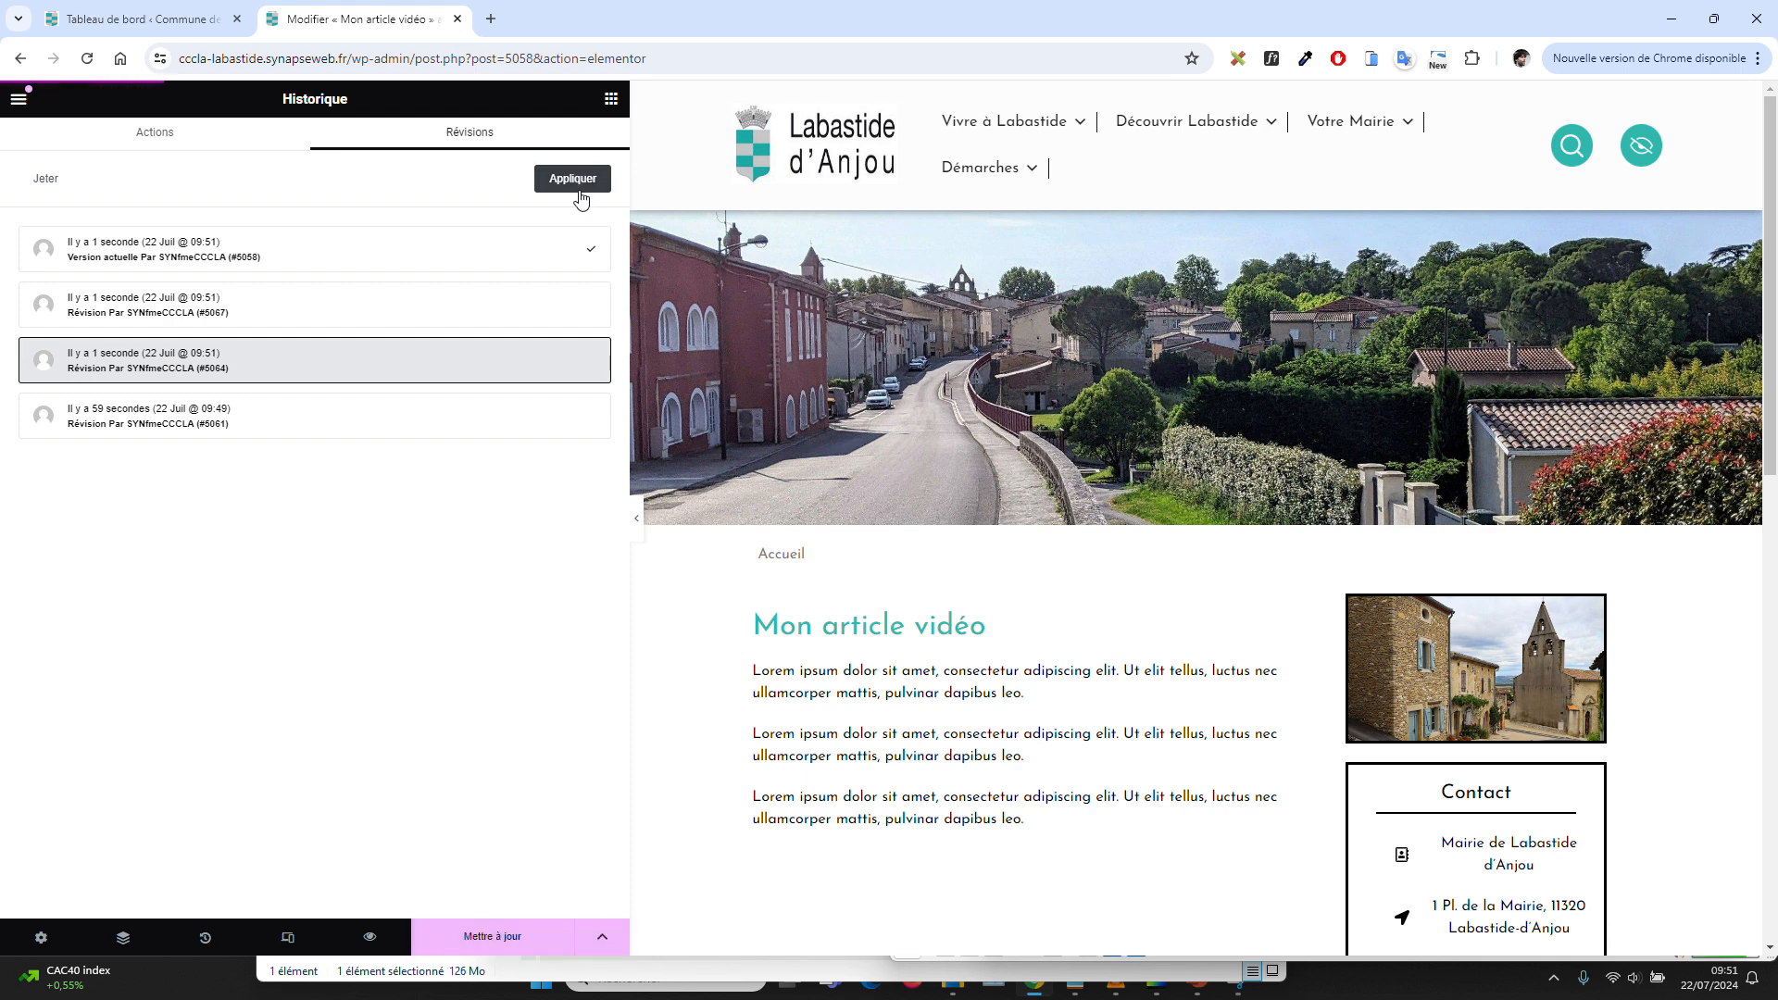
pyautogui.click(579, 190)
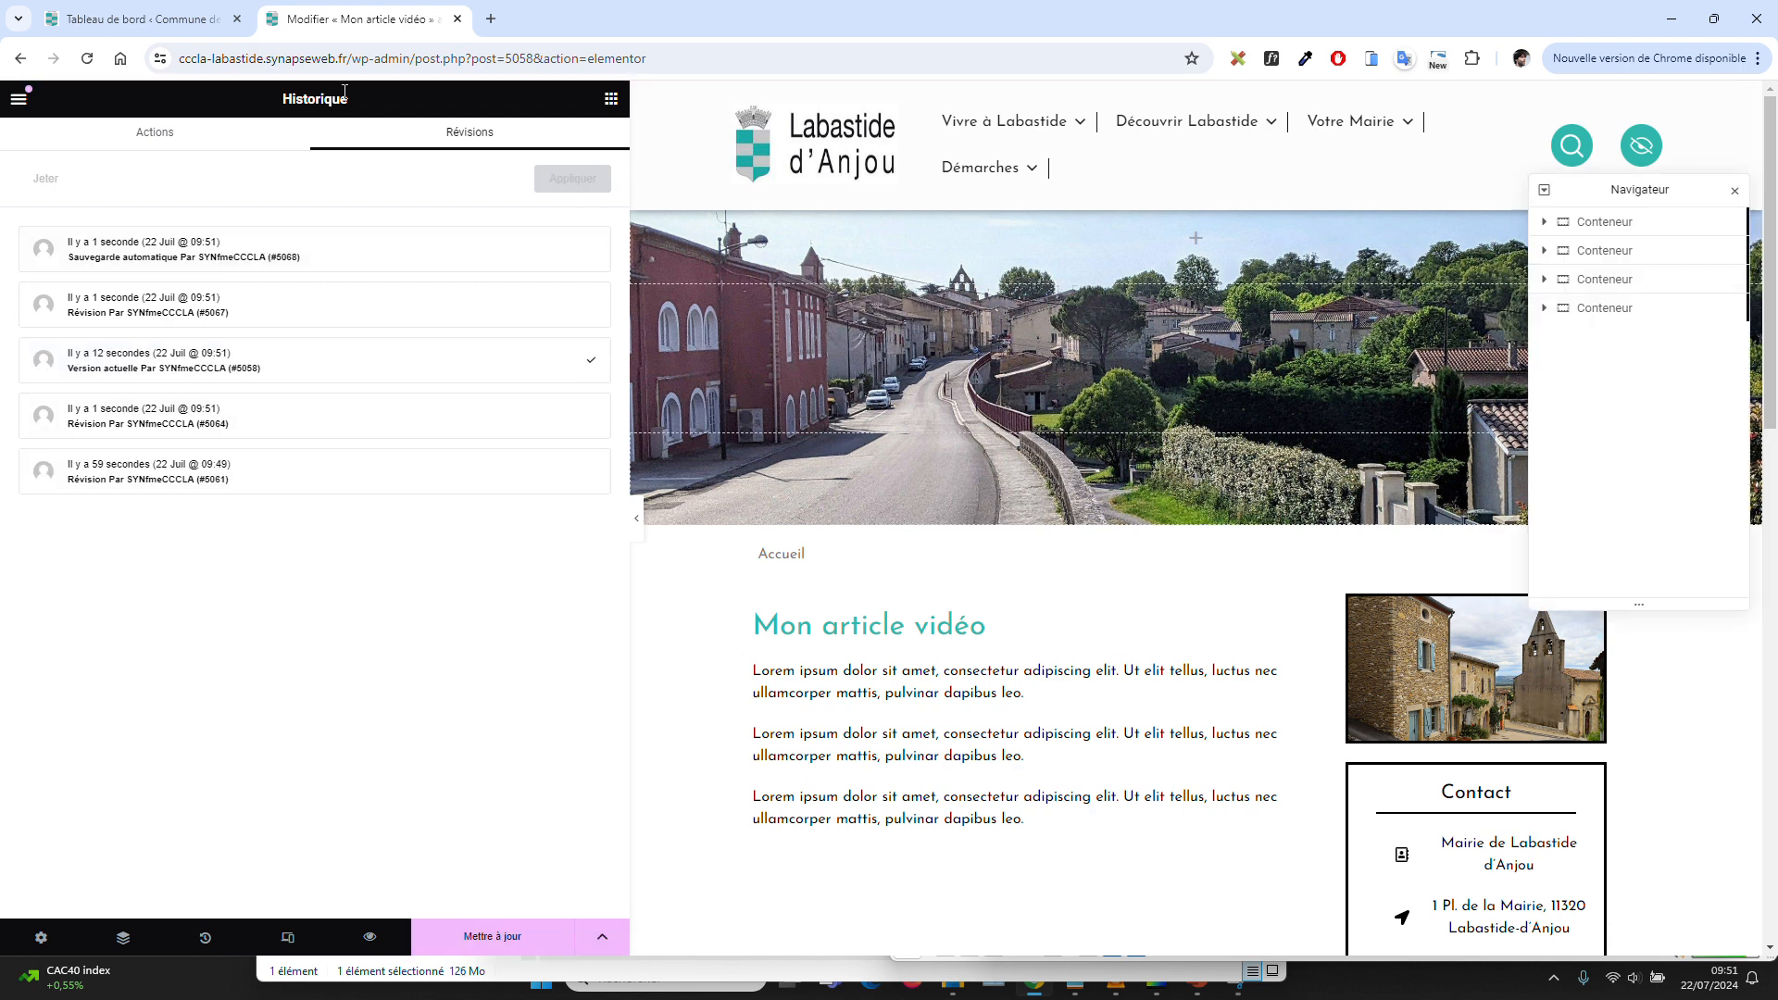
# Check the article's whole layout in the portrait mobile responsive view and return to the desktop view.
pyautogui.click(288, 938)
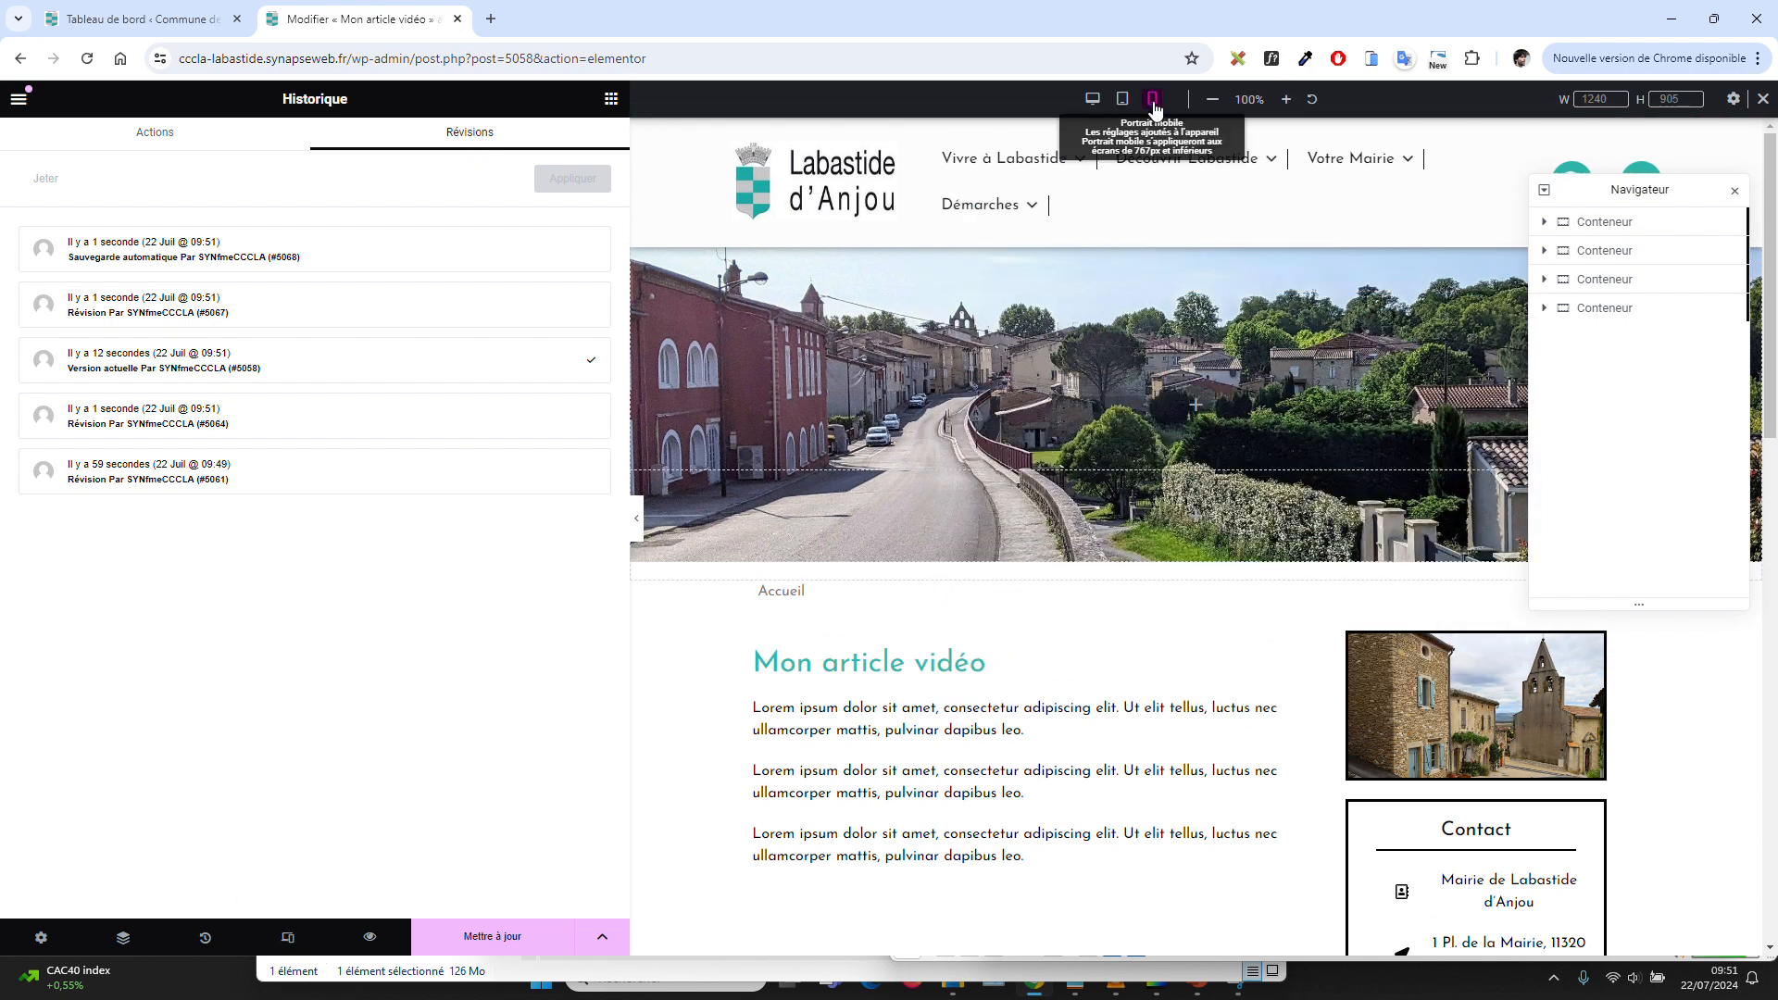
pyautogui.click(1152, 99)
pyautogui.scroll(-10, 1169, 579)
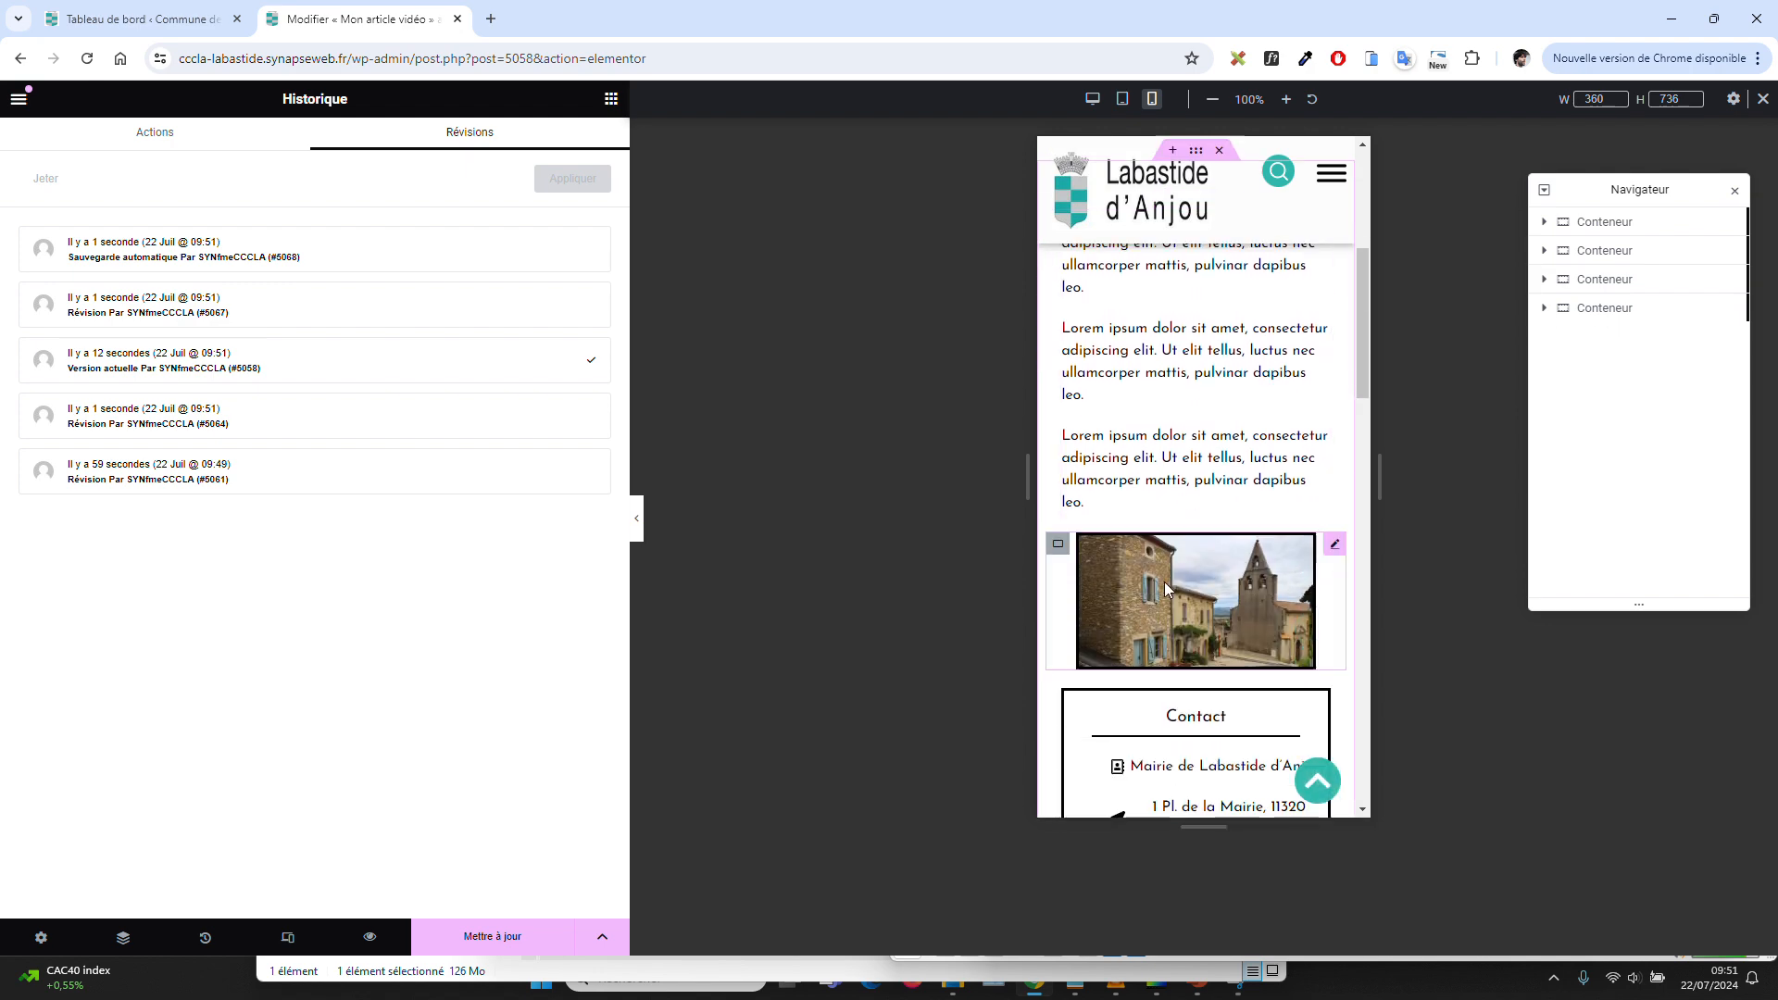
pyautogui.scroll(-6, 1168, 590)
pyautogui.scroll(15, 1164, 606)
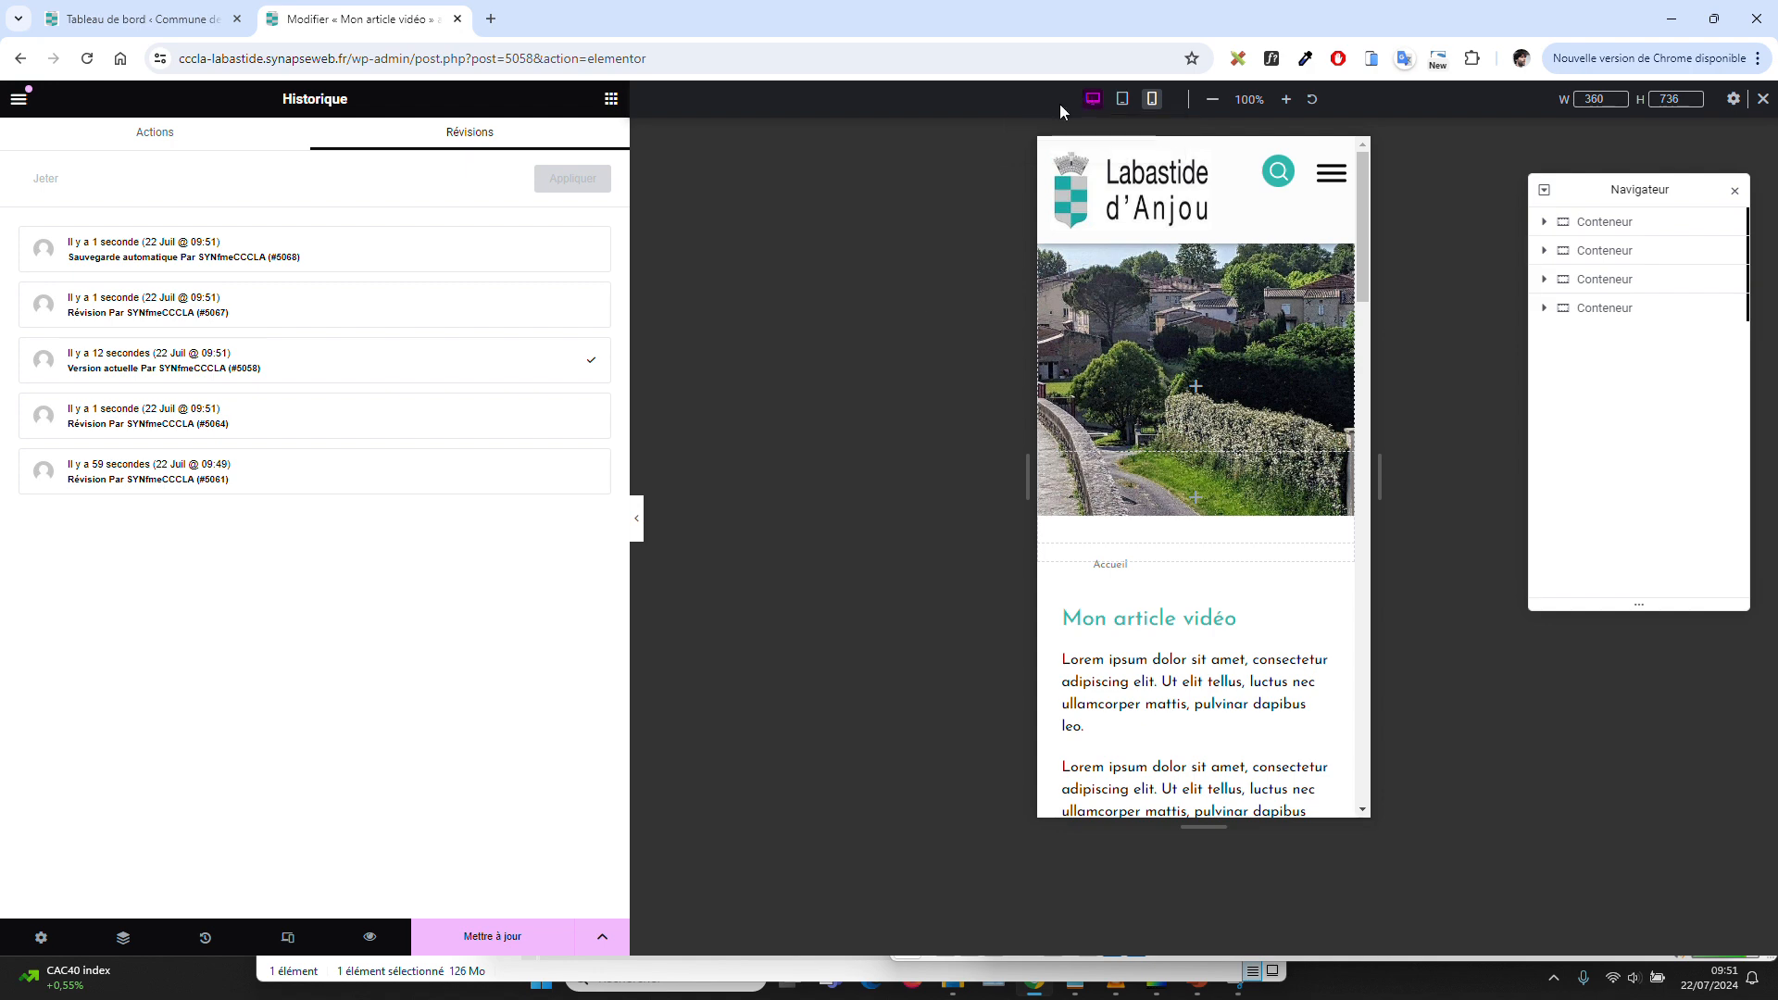
pyautogui.click(1093, 100)
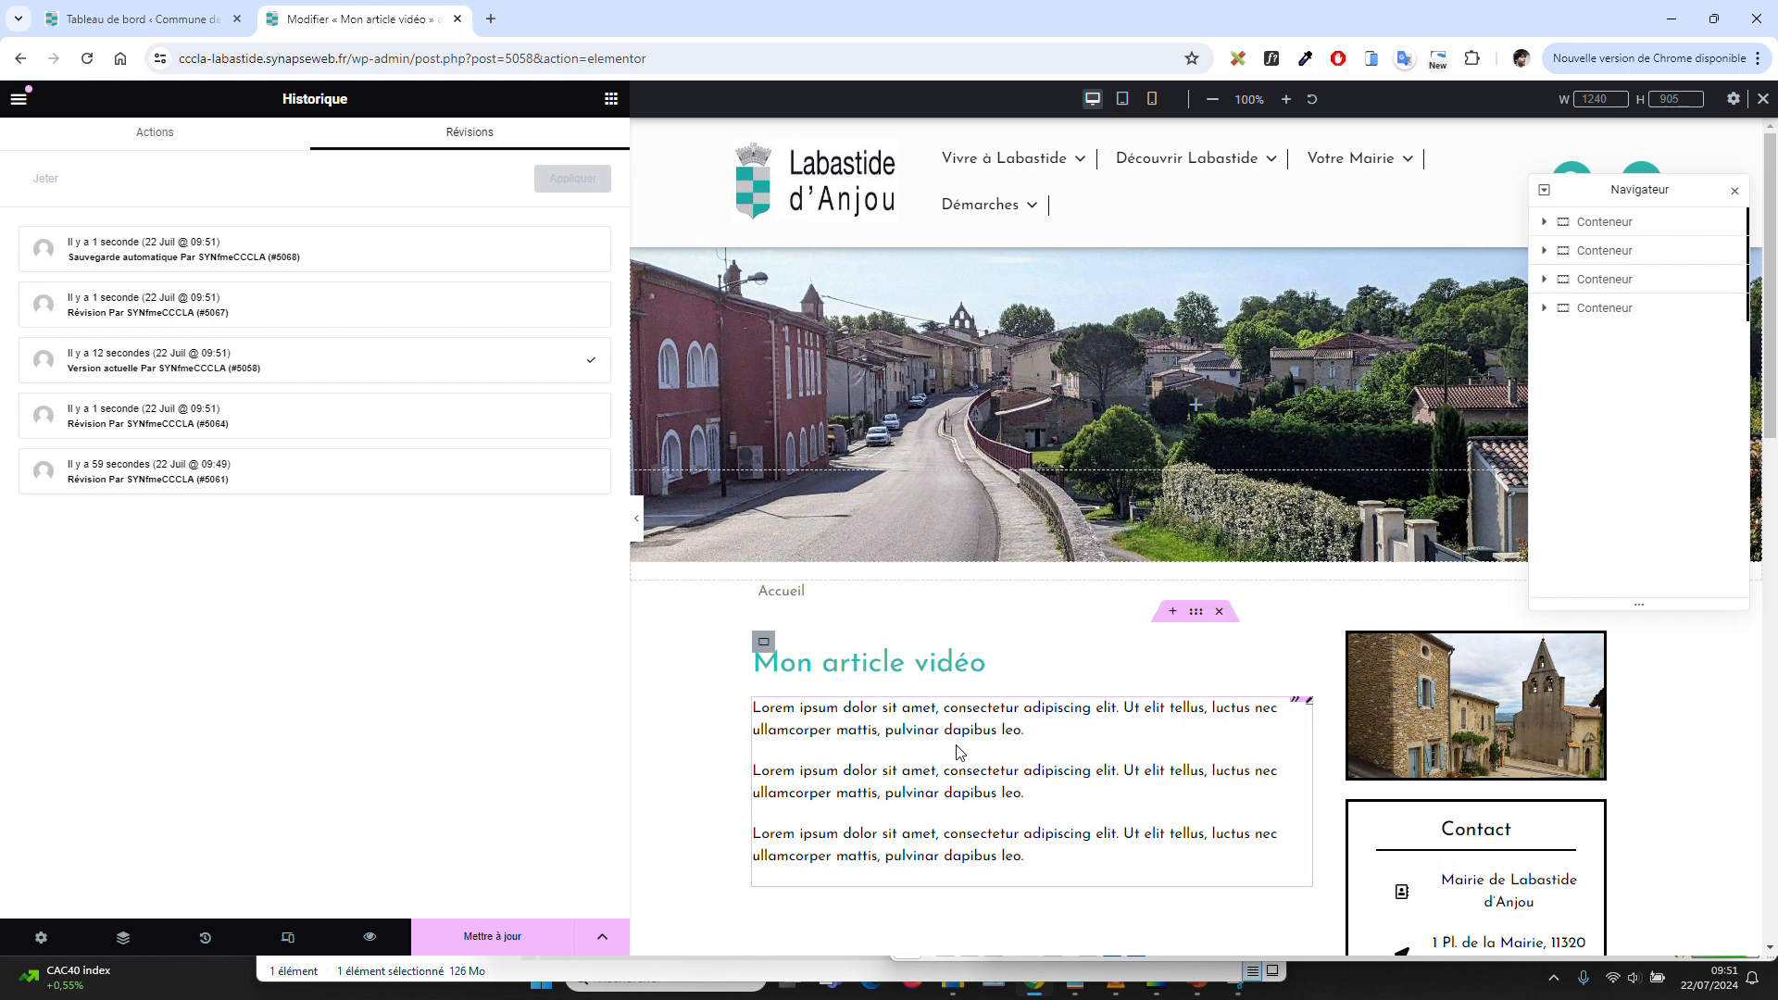
# Preview the article's changes on the live site, look over the whole page, and return to the Elementor editor.
pyautogui.click(369, 938)
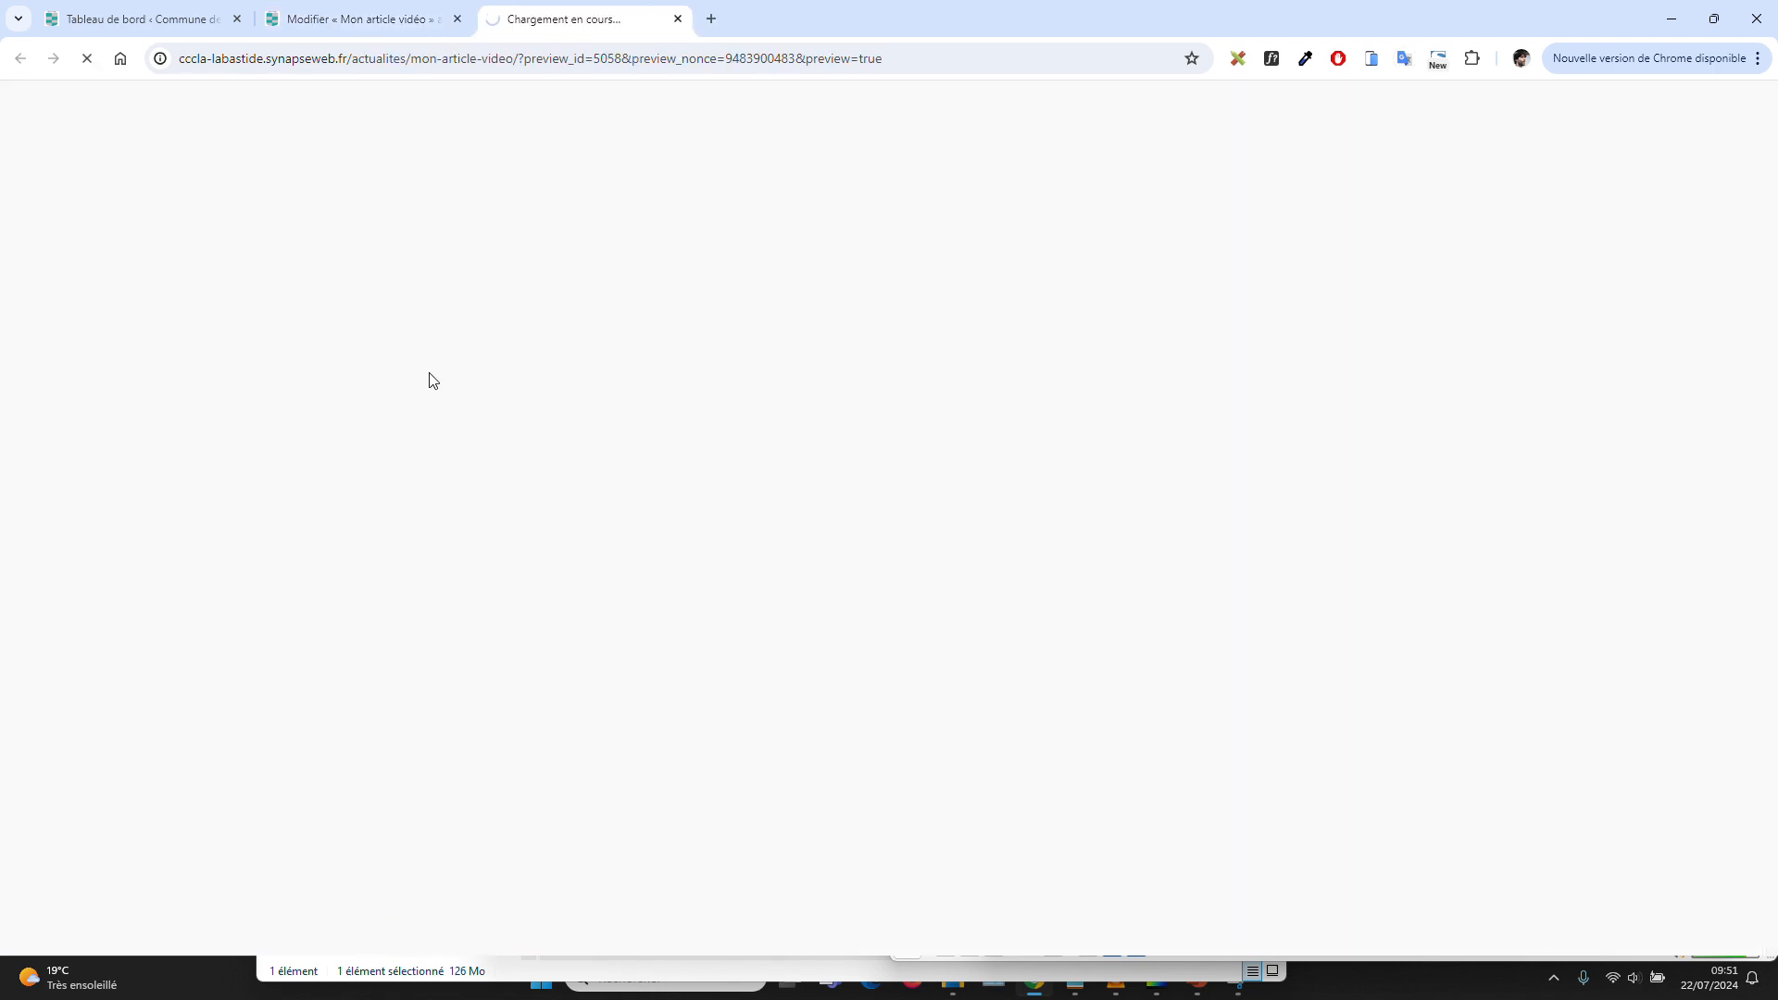
pyautogui.scroll(-9, 811, 594)
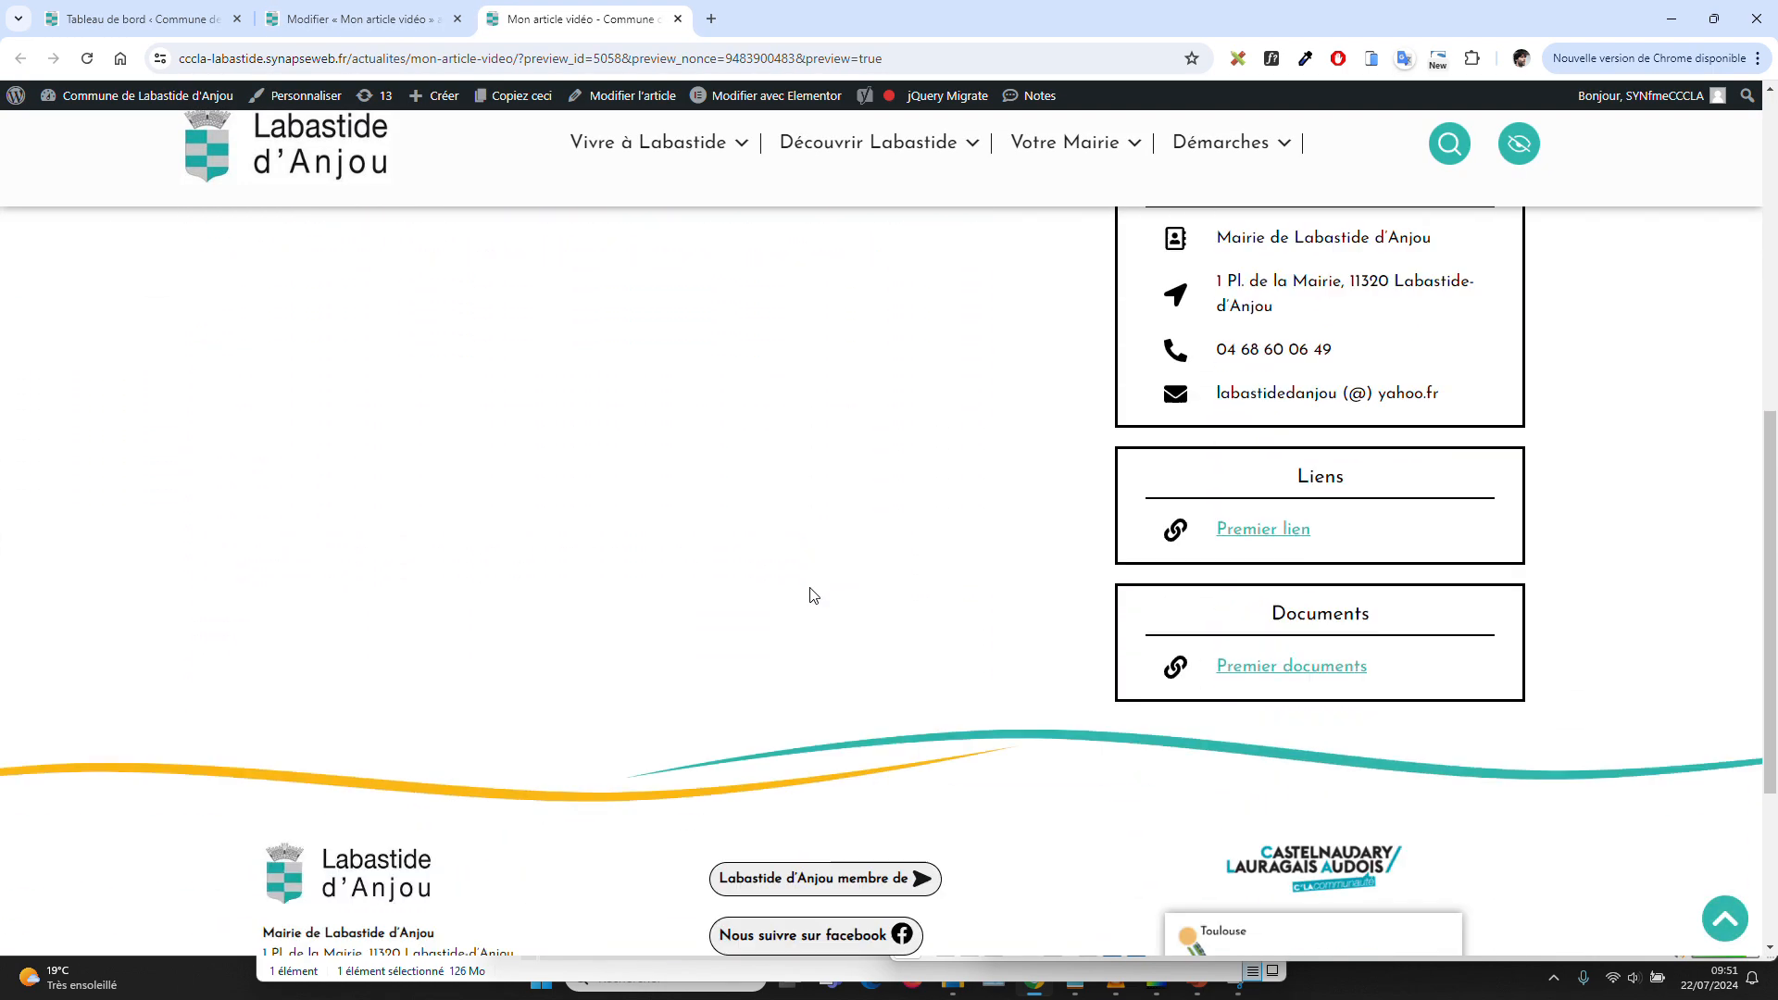
pyautogui.scroll(8, 821, 584)
pyautogui.scroll(1, 821, 583)
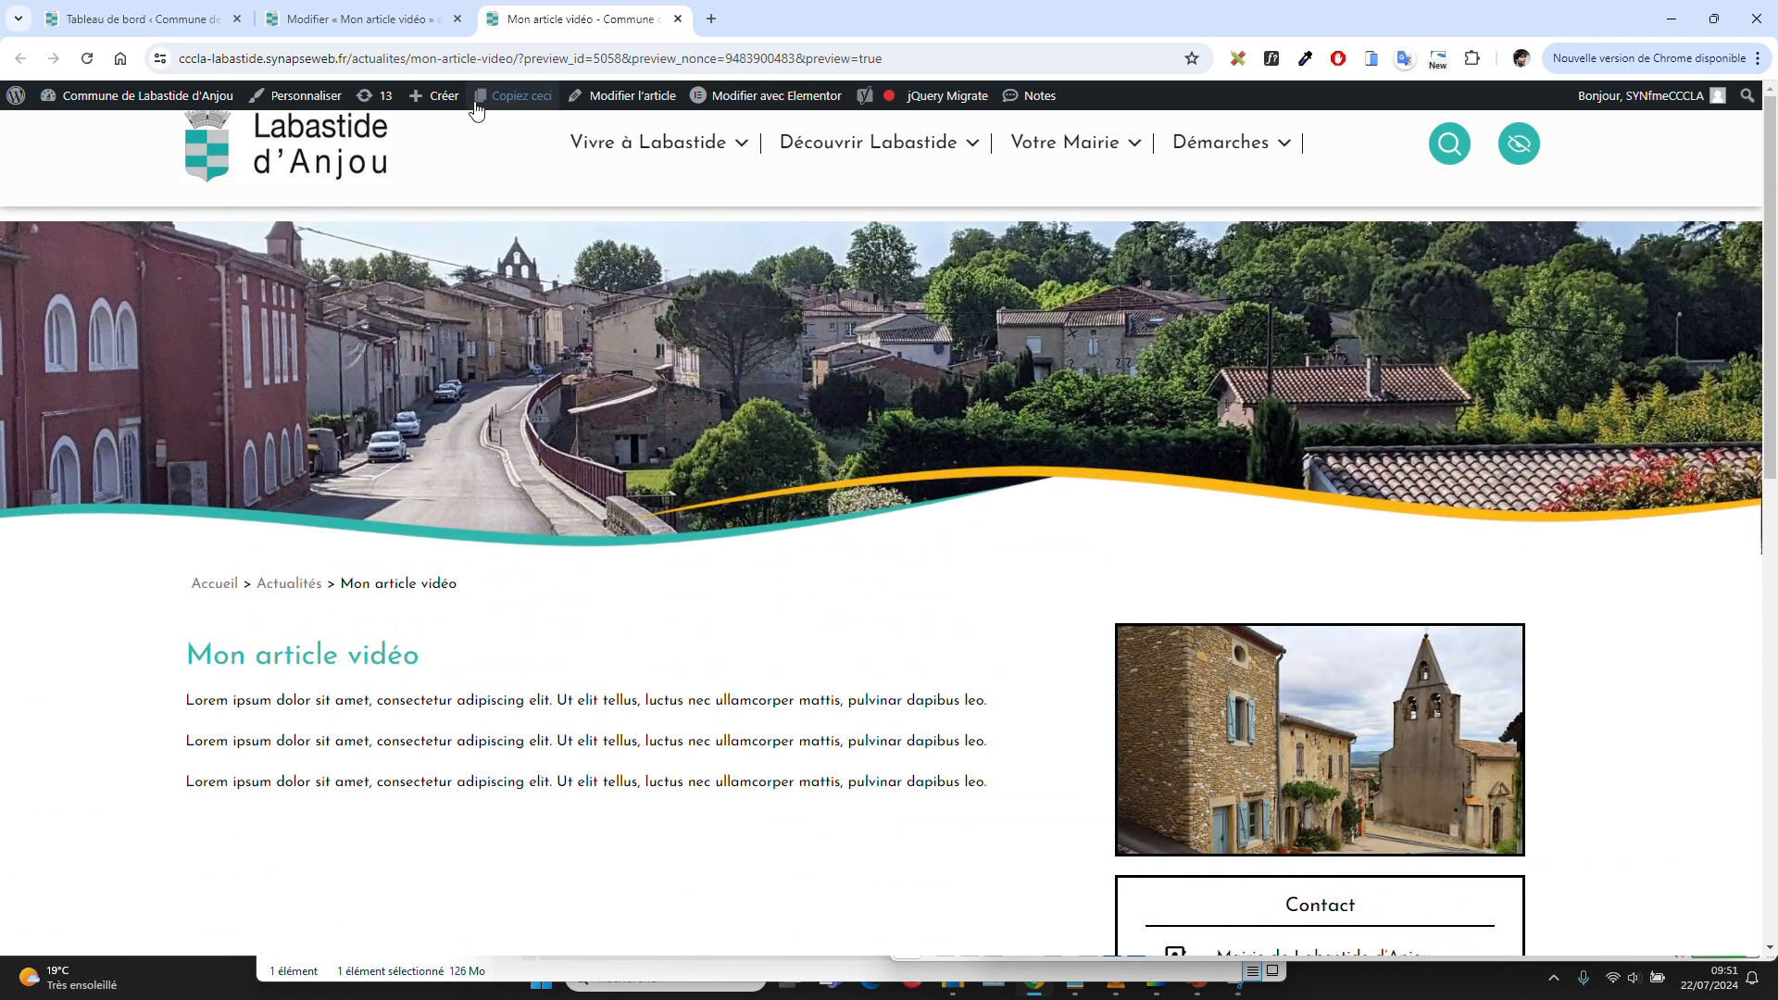
pyautogui.click(352, 28)
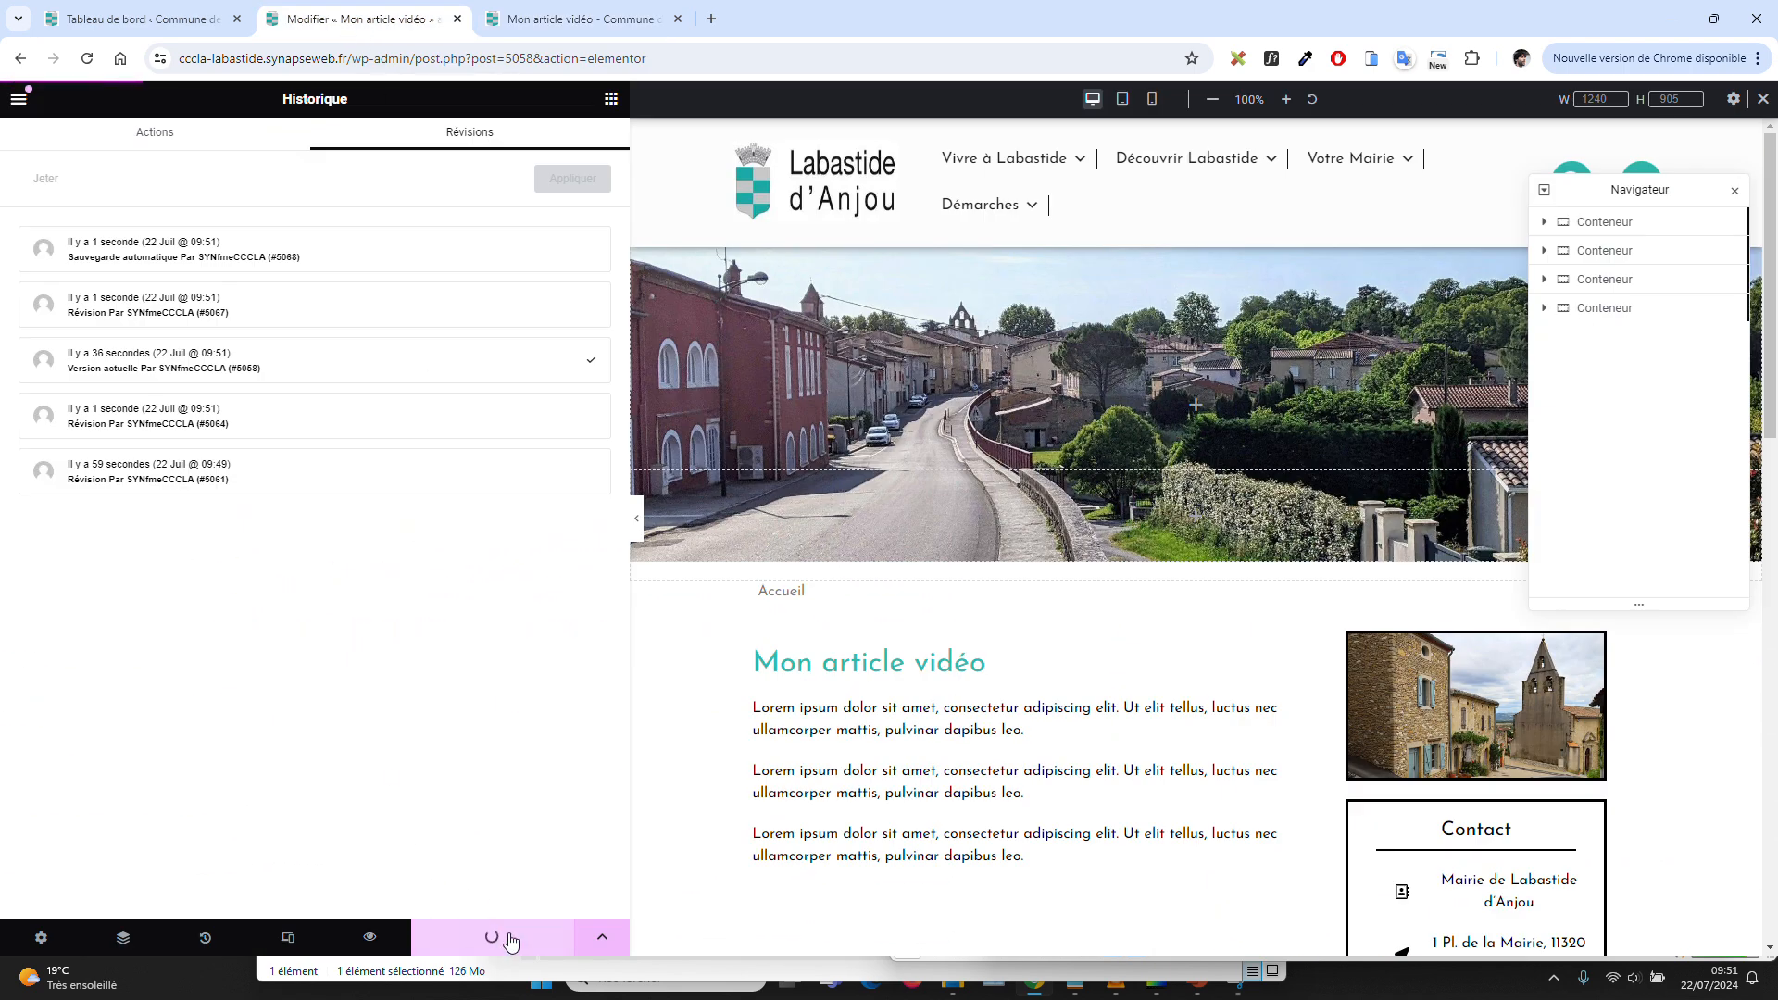